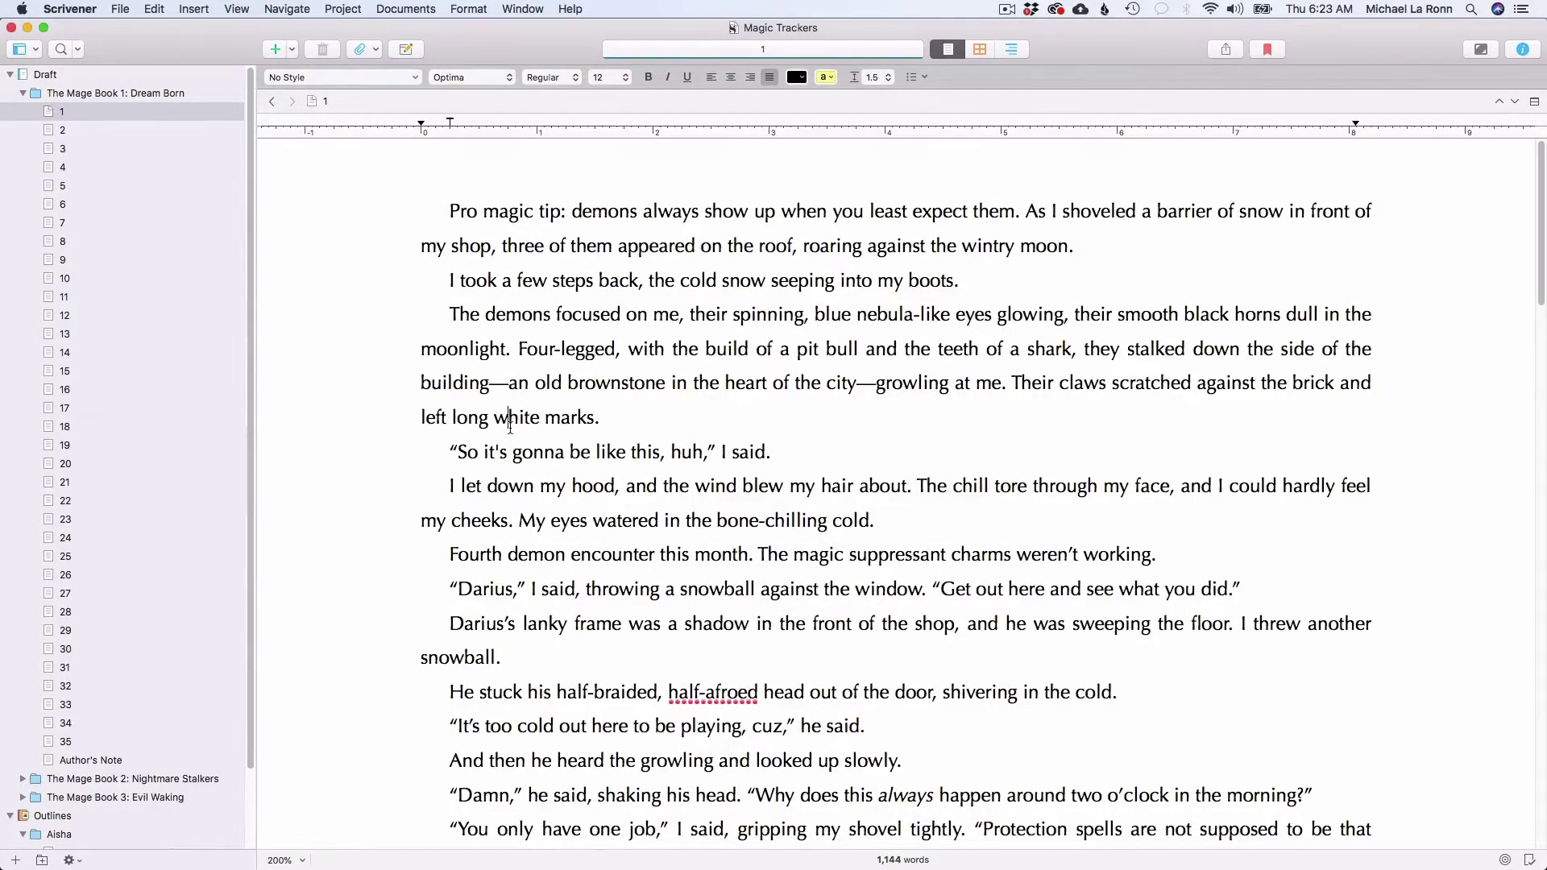
Open the Book 1: Dream Born Outline from the Binder in the editor.
left_click(509, 418)
scroll(148, 753, "down", 1)
scroll(147, 754, "down", 3)
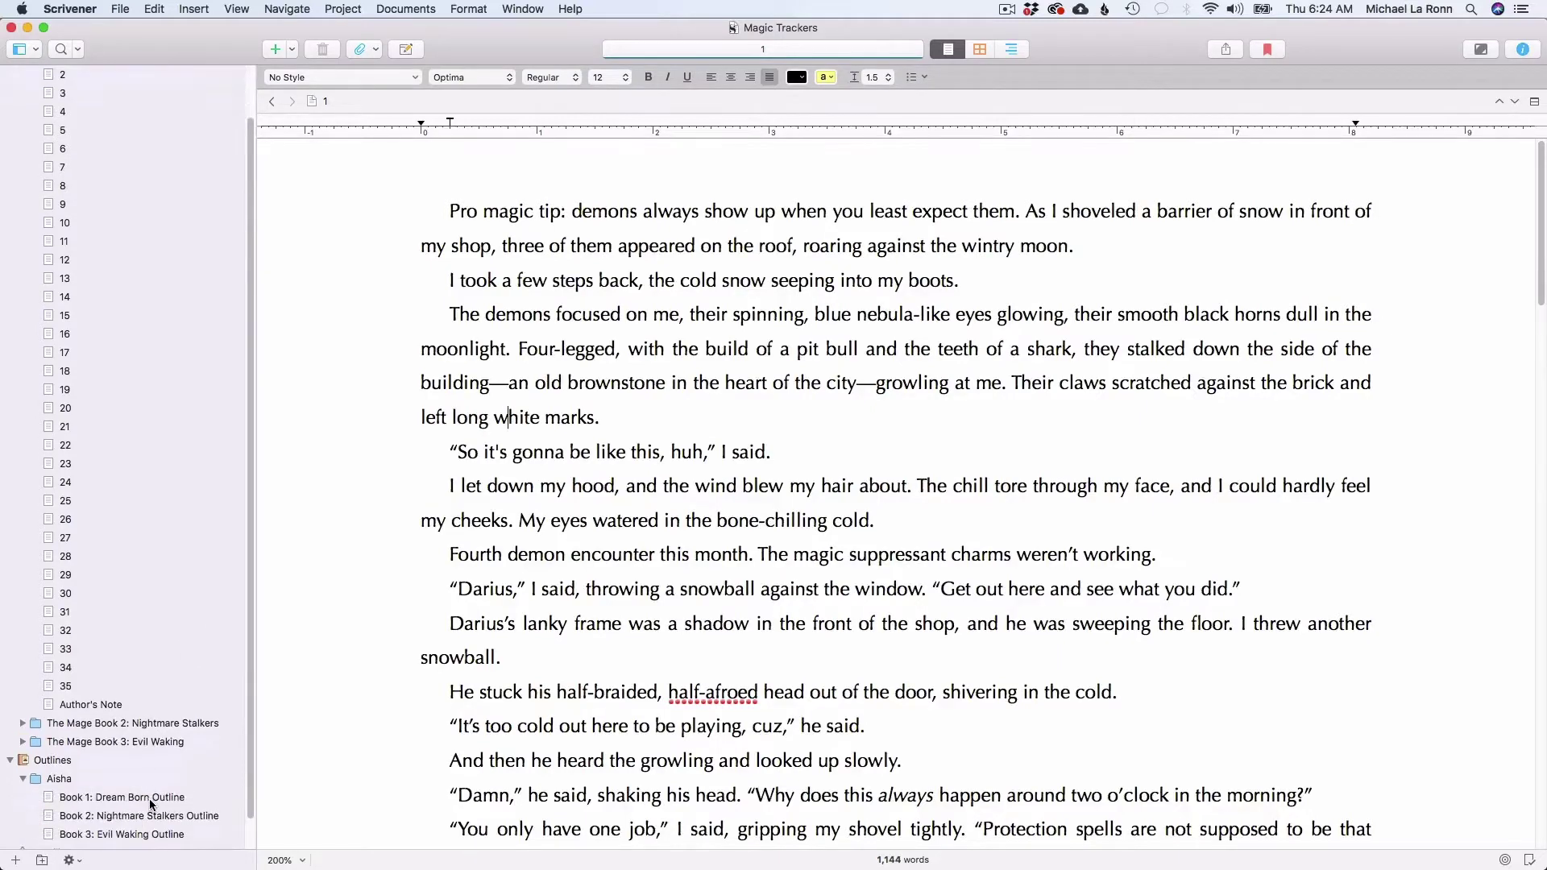
left_click(150, 798)
left_click(732, 497)
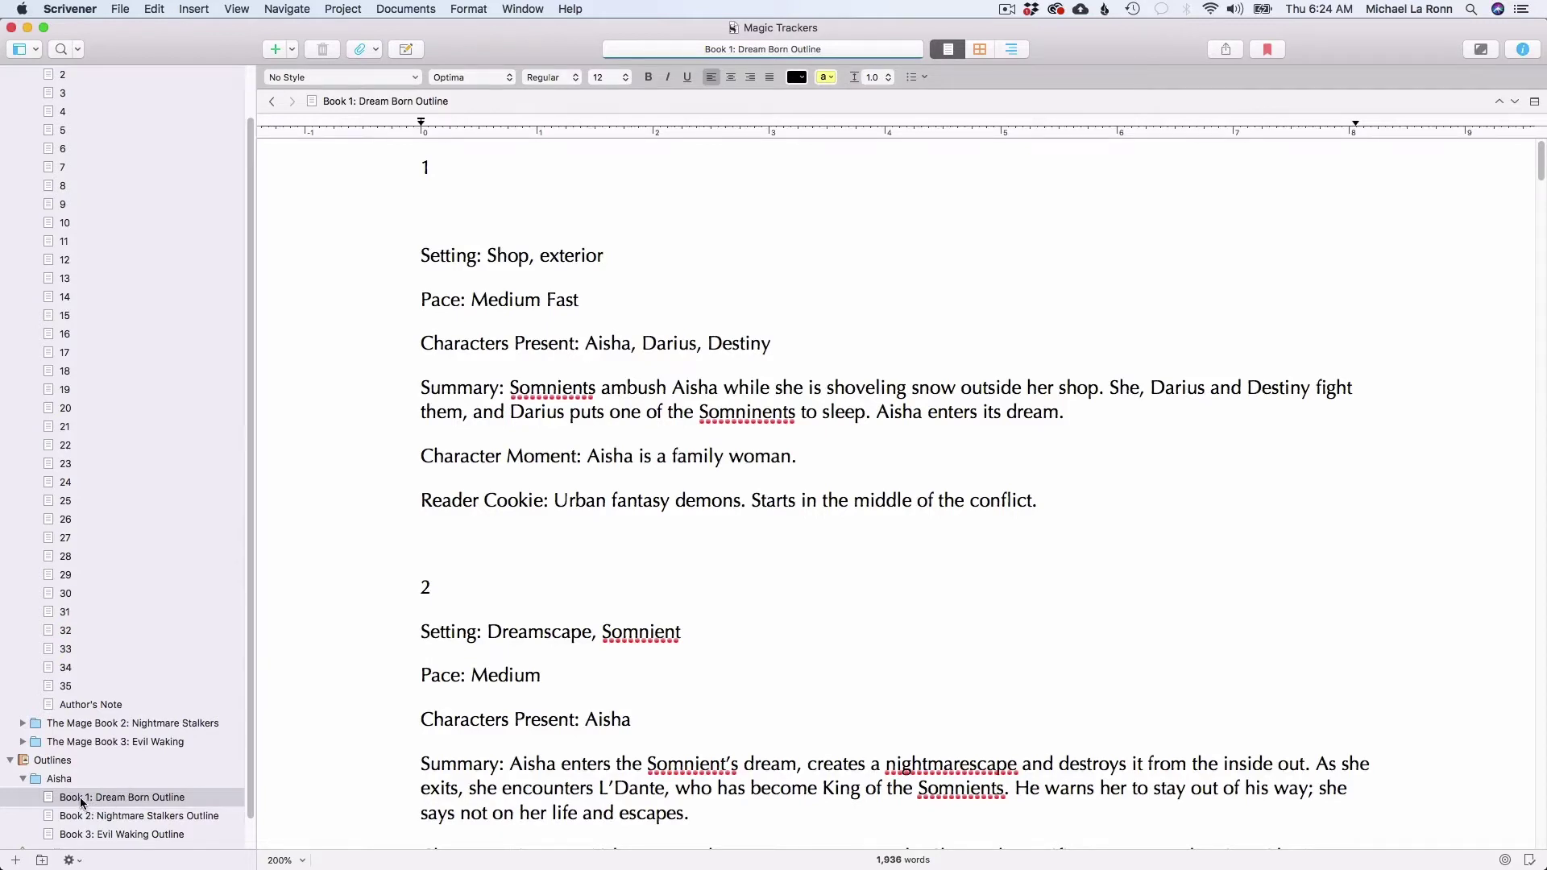
Bookmark the outline and open it from Bookmarks in a floating Quick Reference window to the right.
left_click_drag(81, 803, 1271, 53)
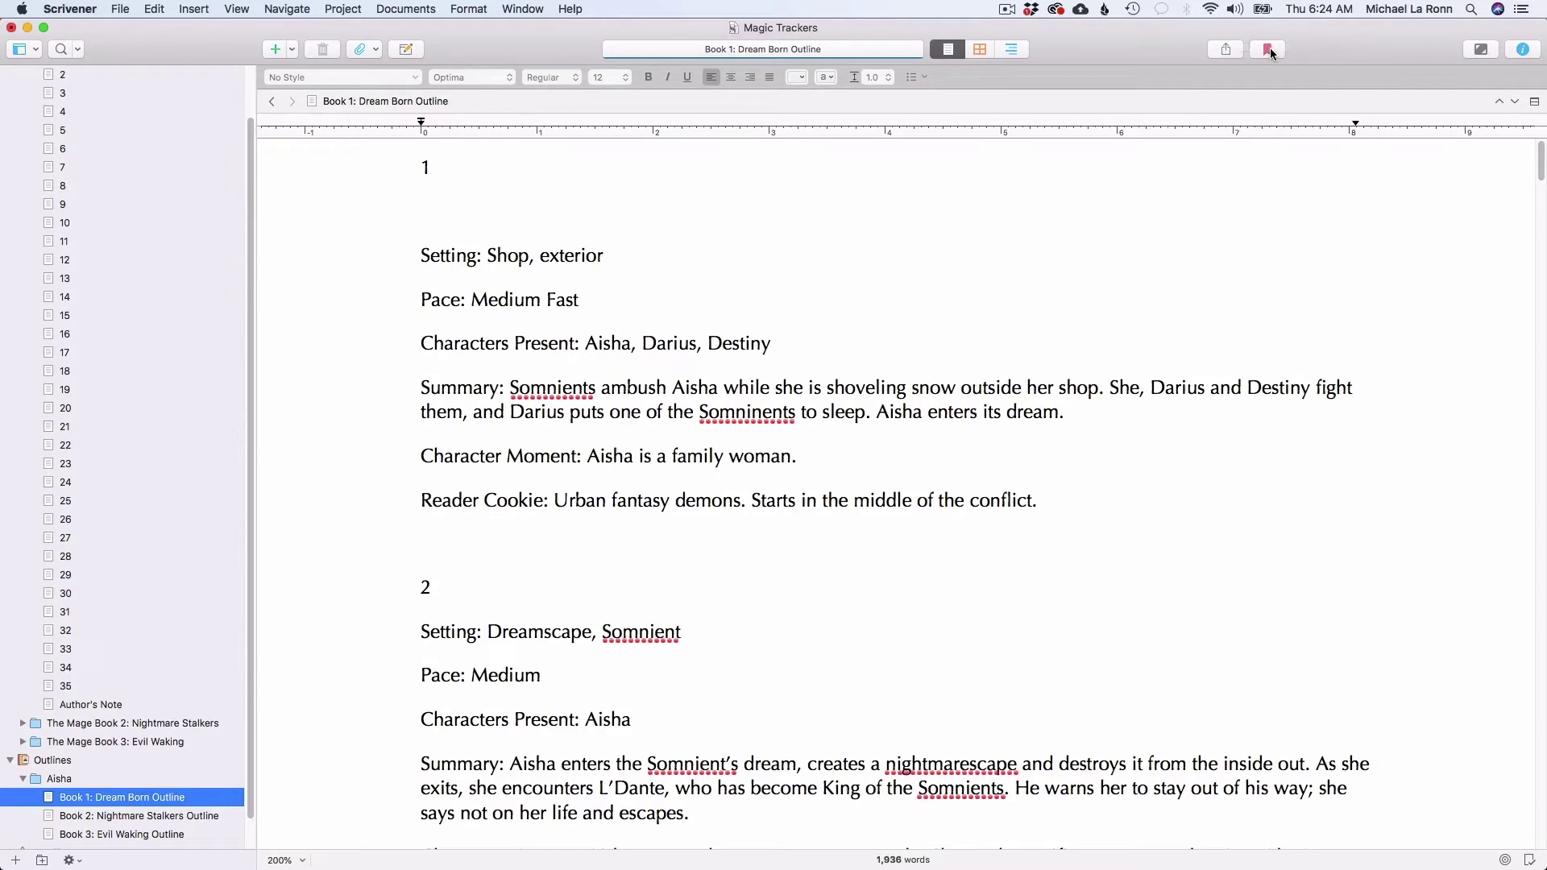
left_click(1271, 52)
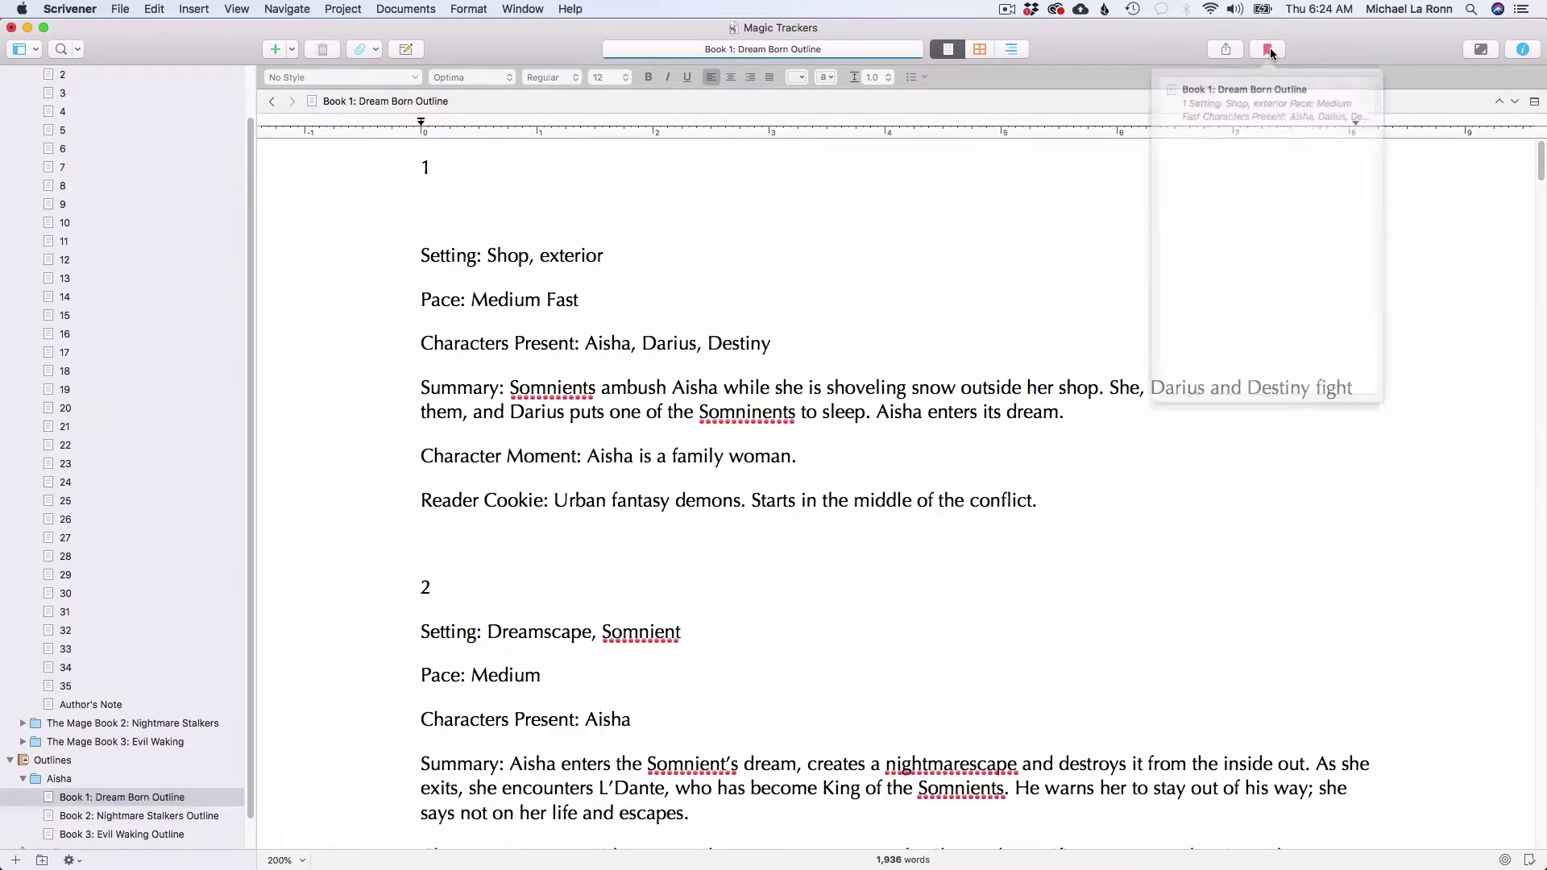
left_click(1267, 108)
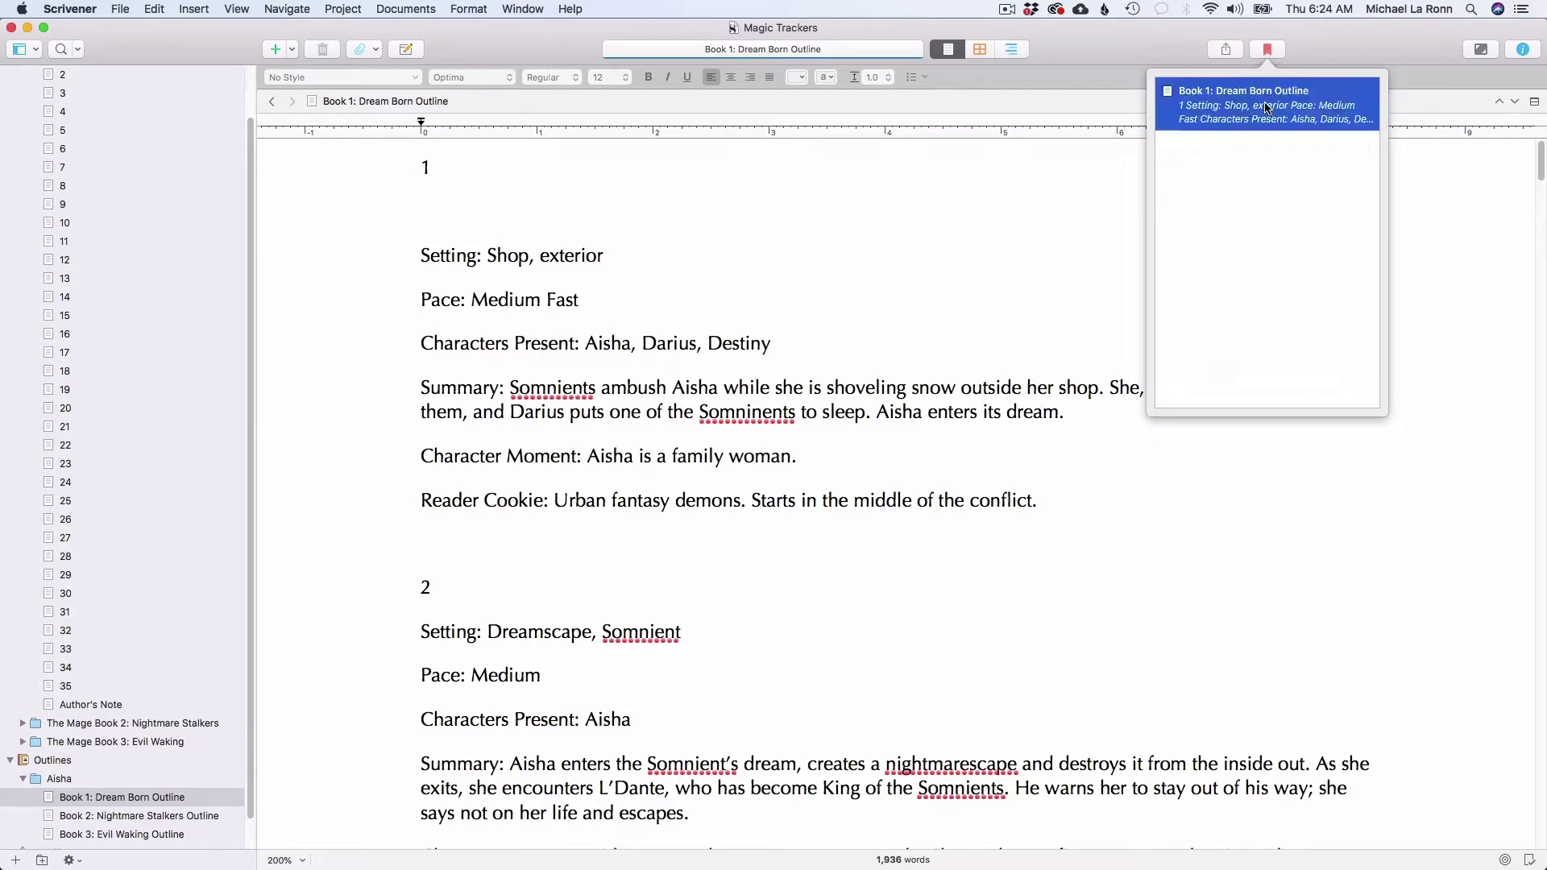
double_click(1268, 108)
left_click_drag(483, 207, 1194, 364)
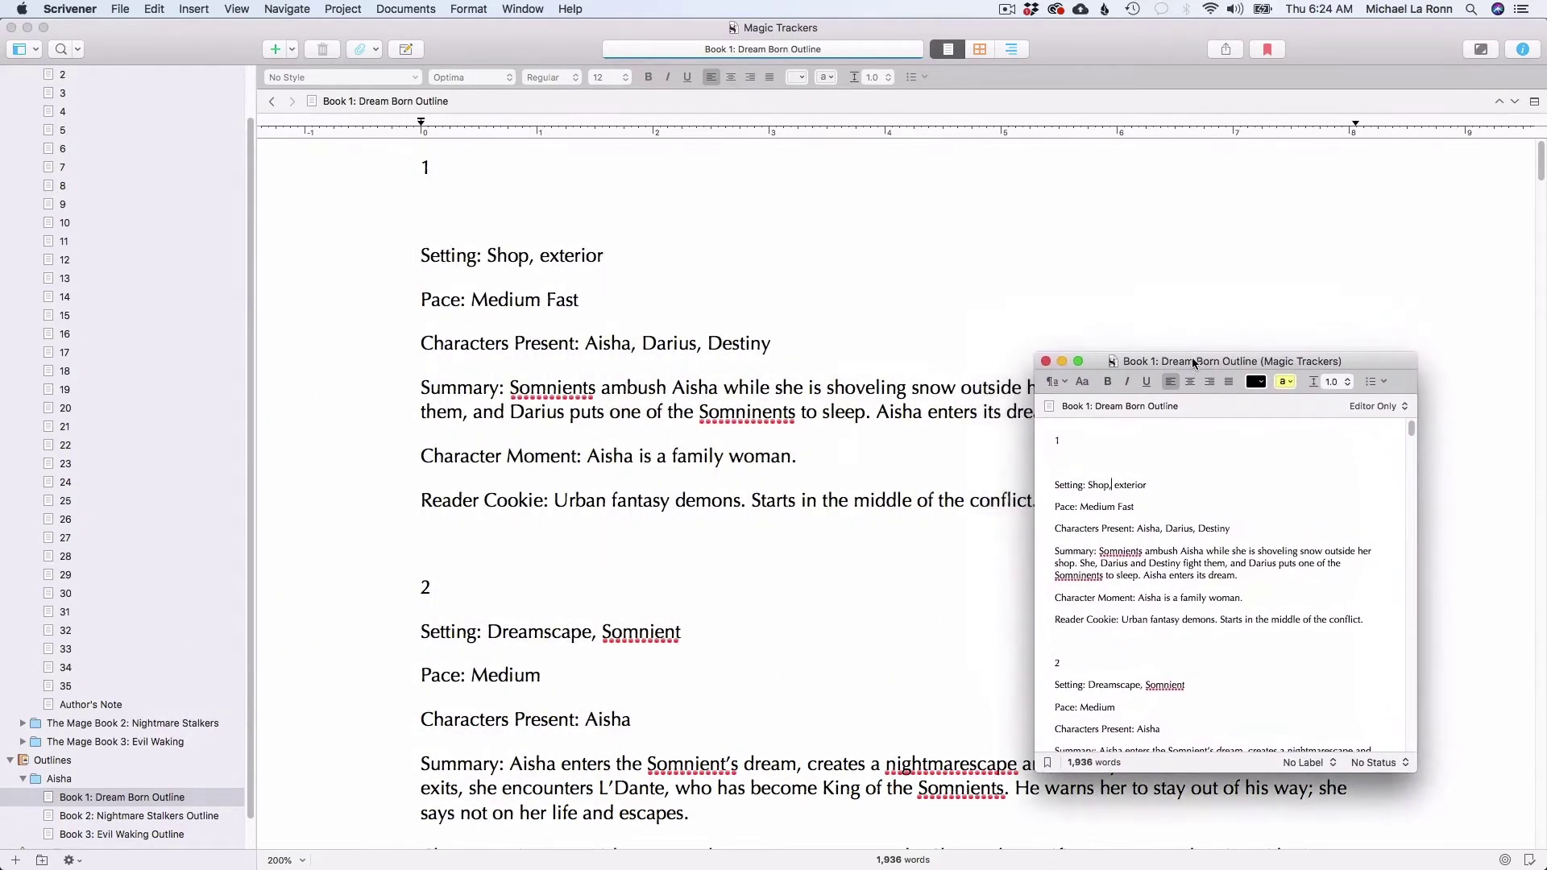
Close the outline window and open chapter 1 of Dream Born.
left_click(1046, 361)
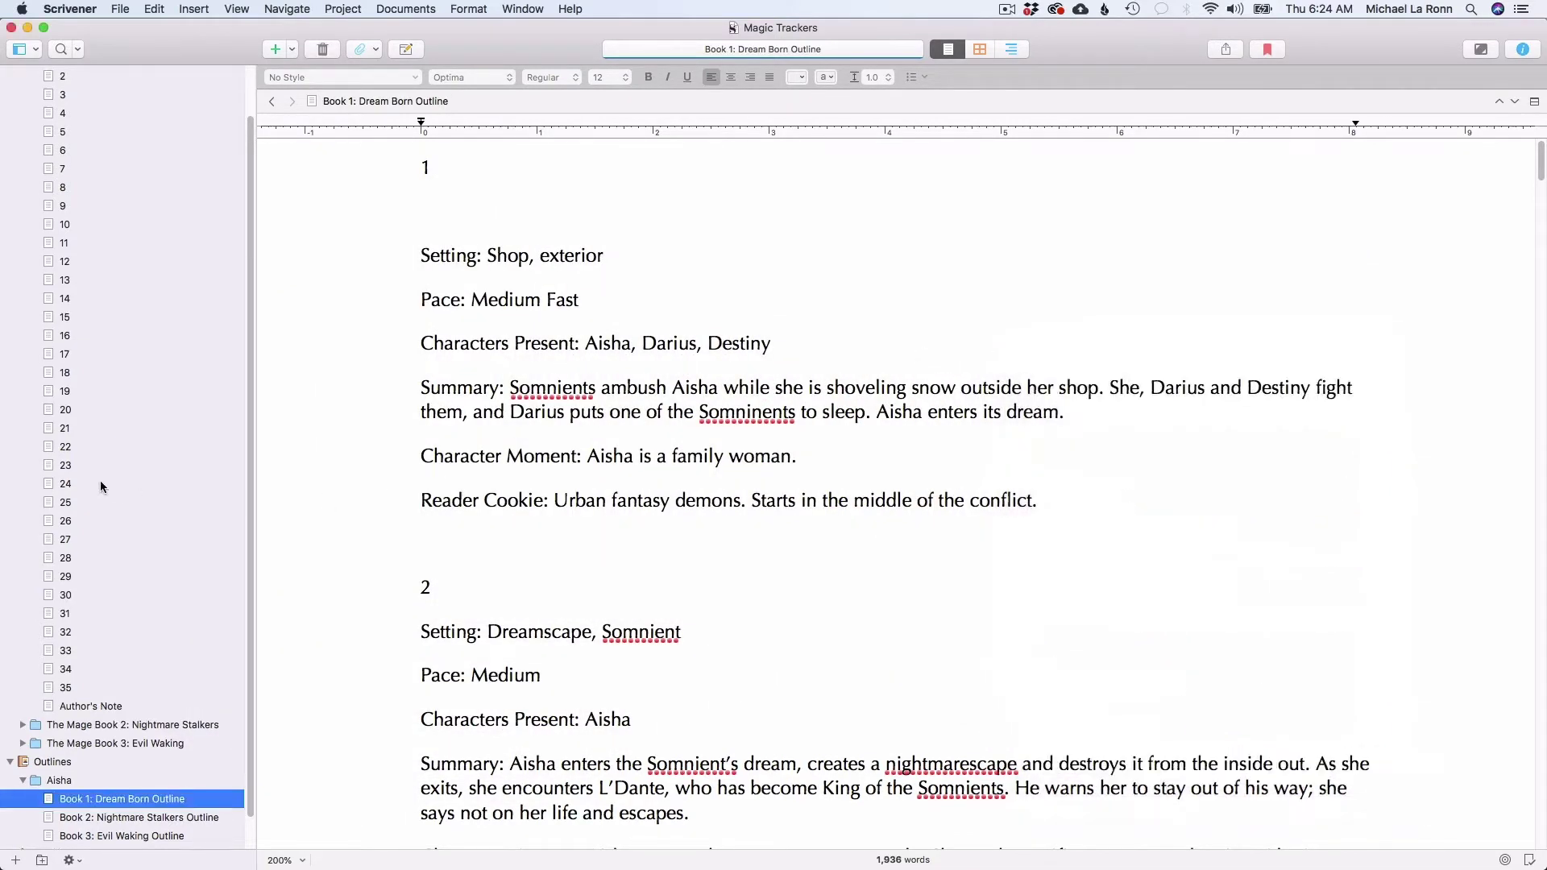
scroll(100, 481, "up", 3)
left_click(73, 113)
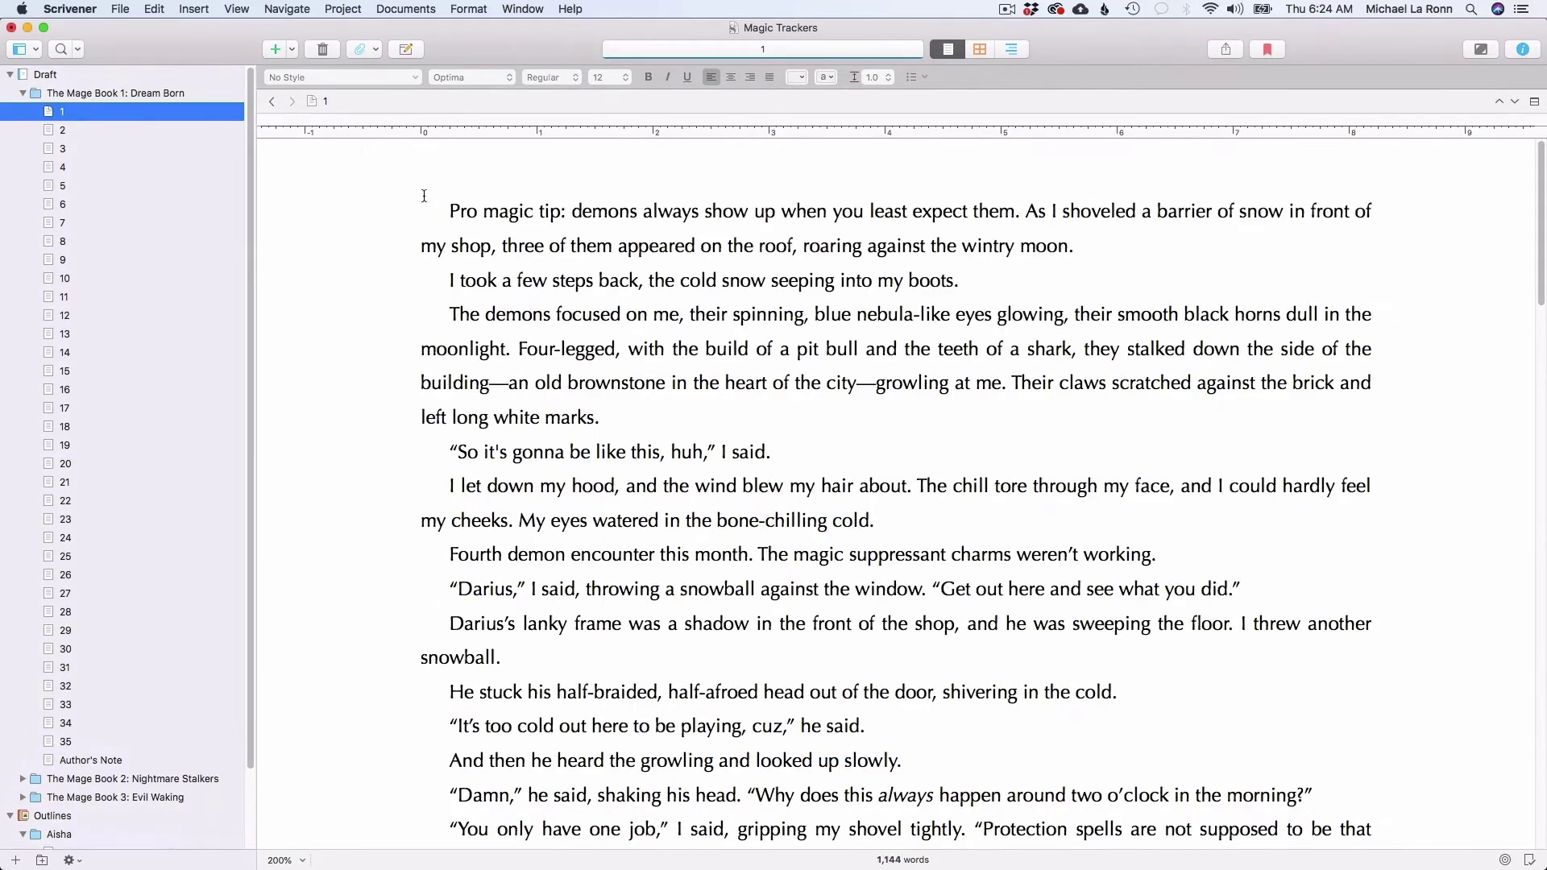
left_click(448, 210)
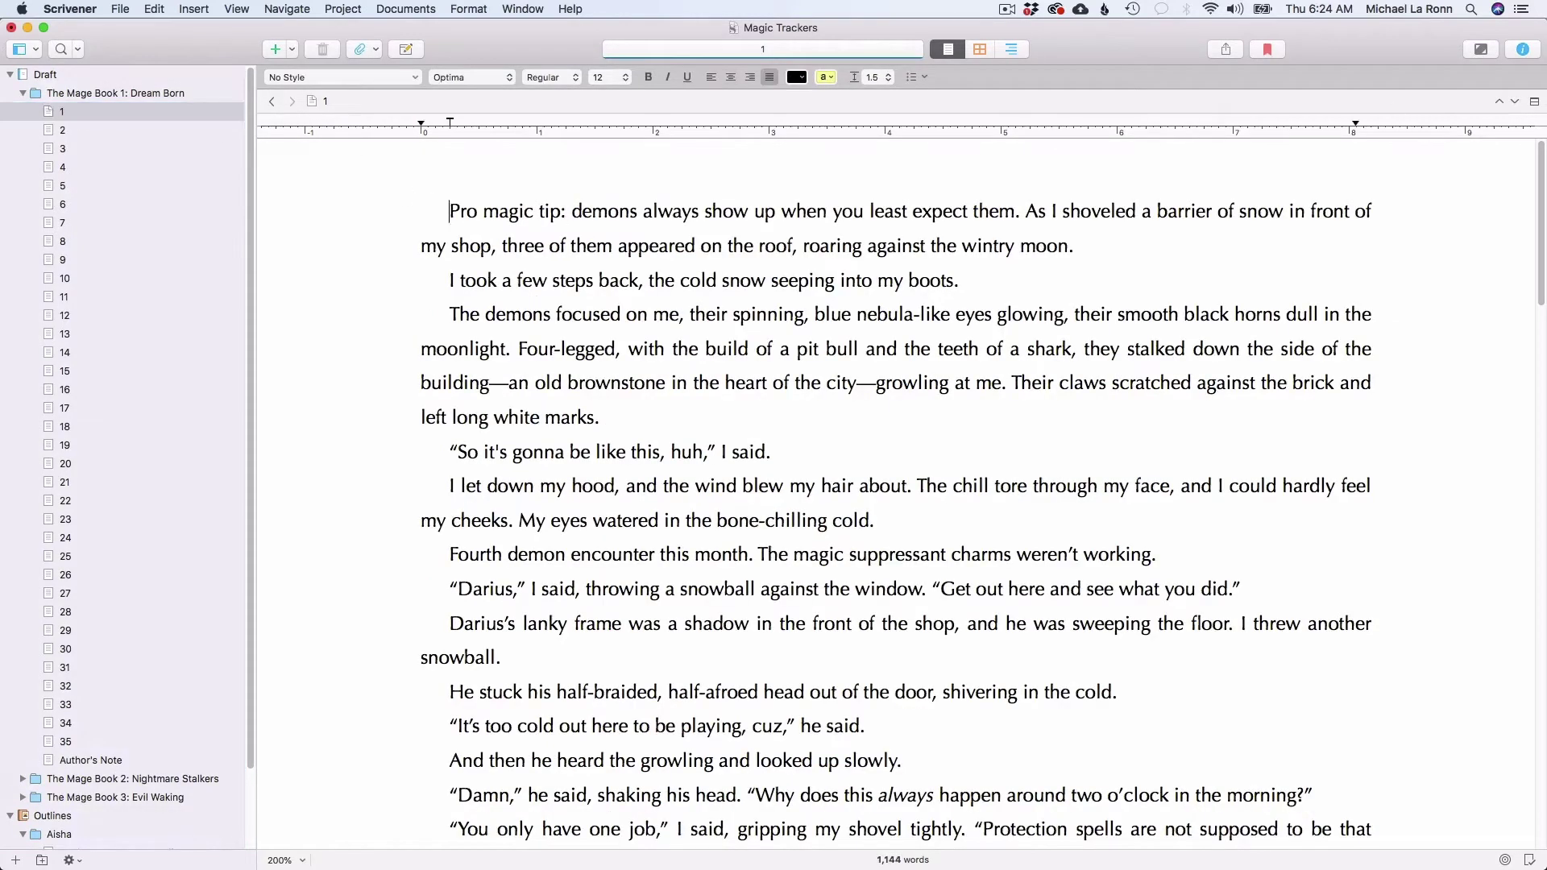
Split the editor with the Book 1 outline in the second pane, arranged side by side.
left_click(1534, 105)
left_click(722, 705)
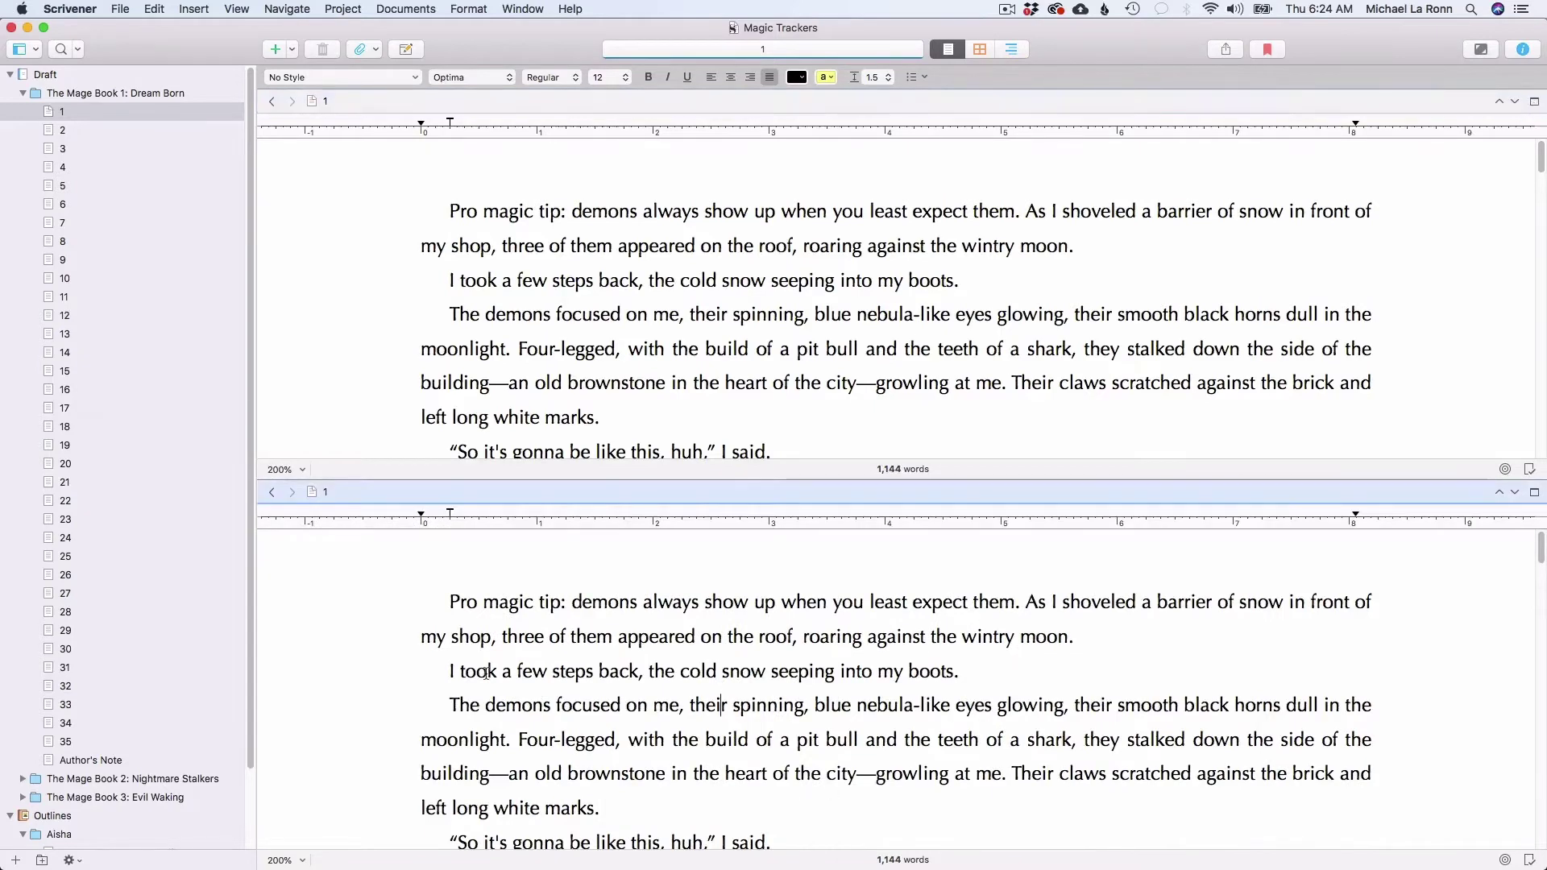
scroll(87, 767, "down", 3)
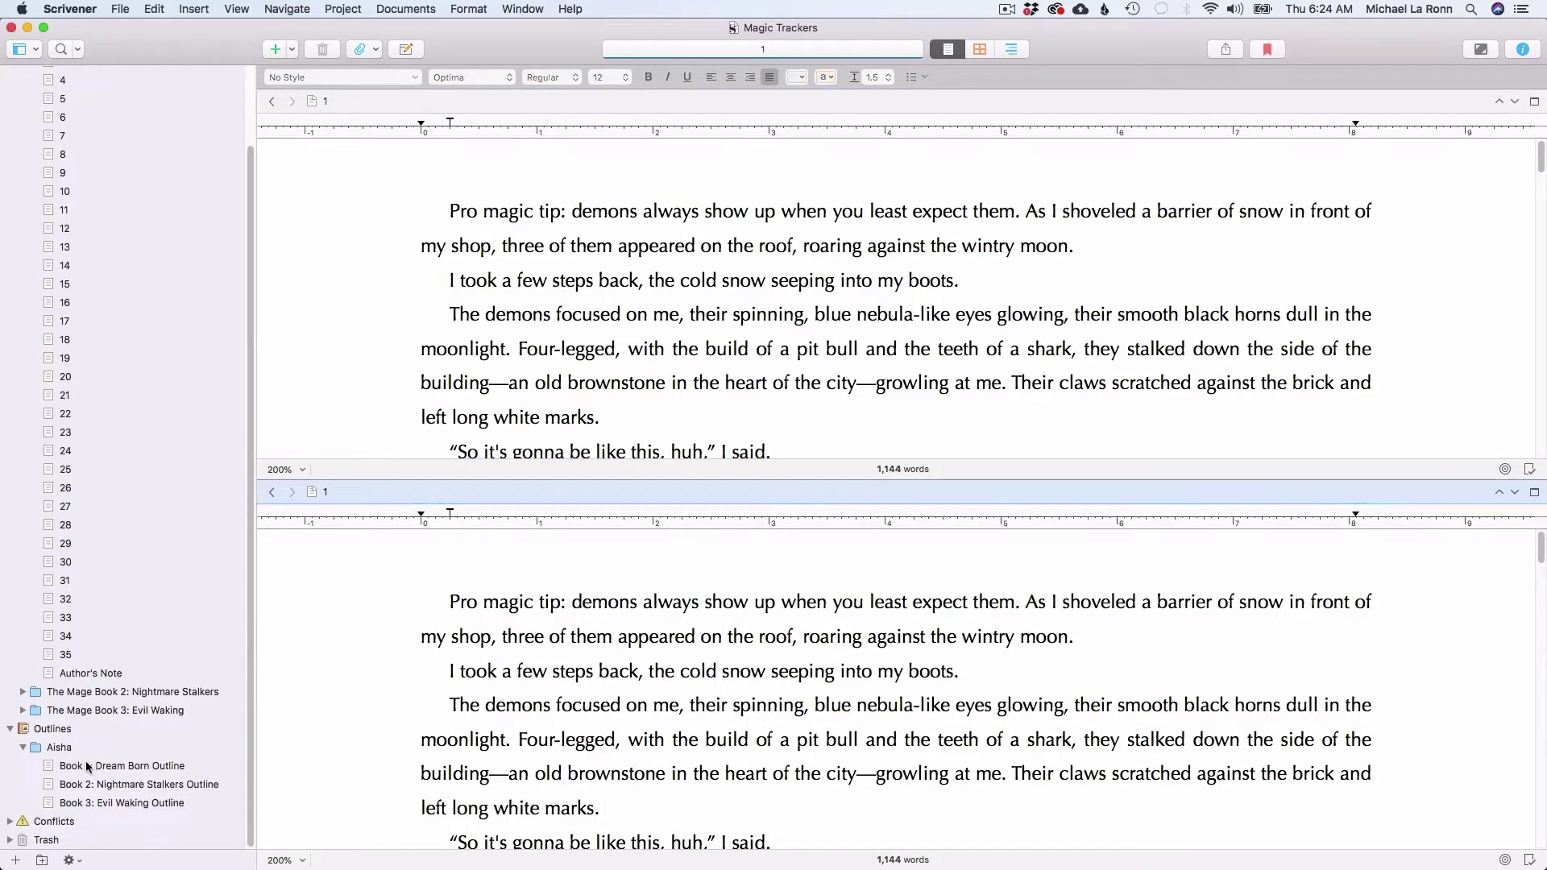
left_click(87, 766)
left_click(822, 711)
scroll(822, 701, "up", 5)
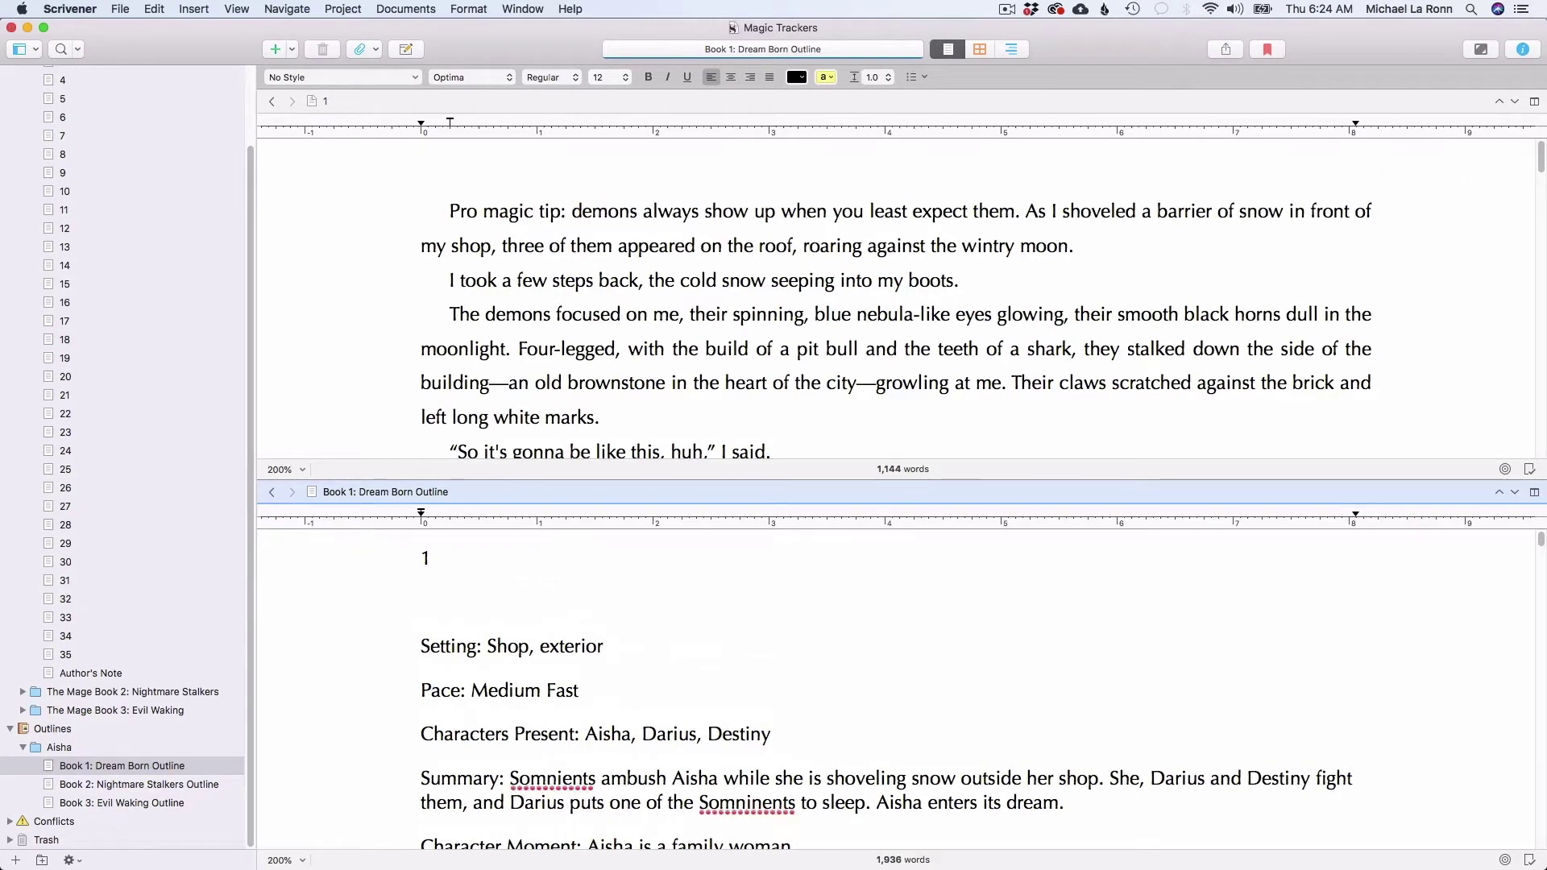
left_click(1535, 103, "alt")
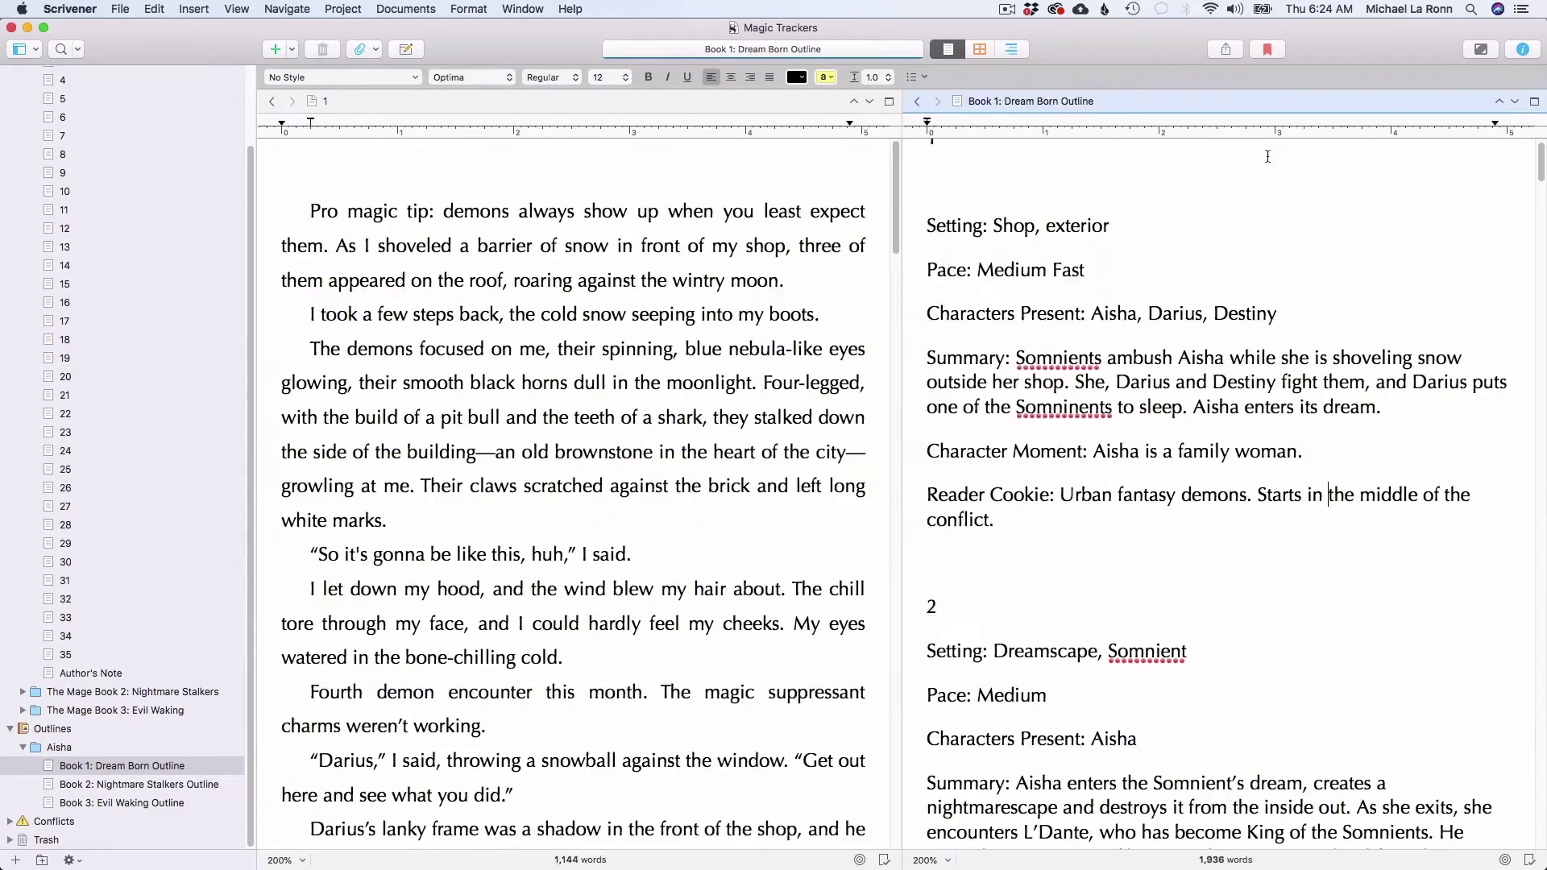
left_click(653, 348)
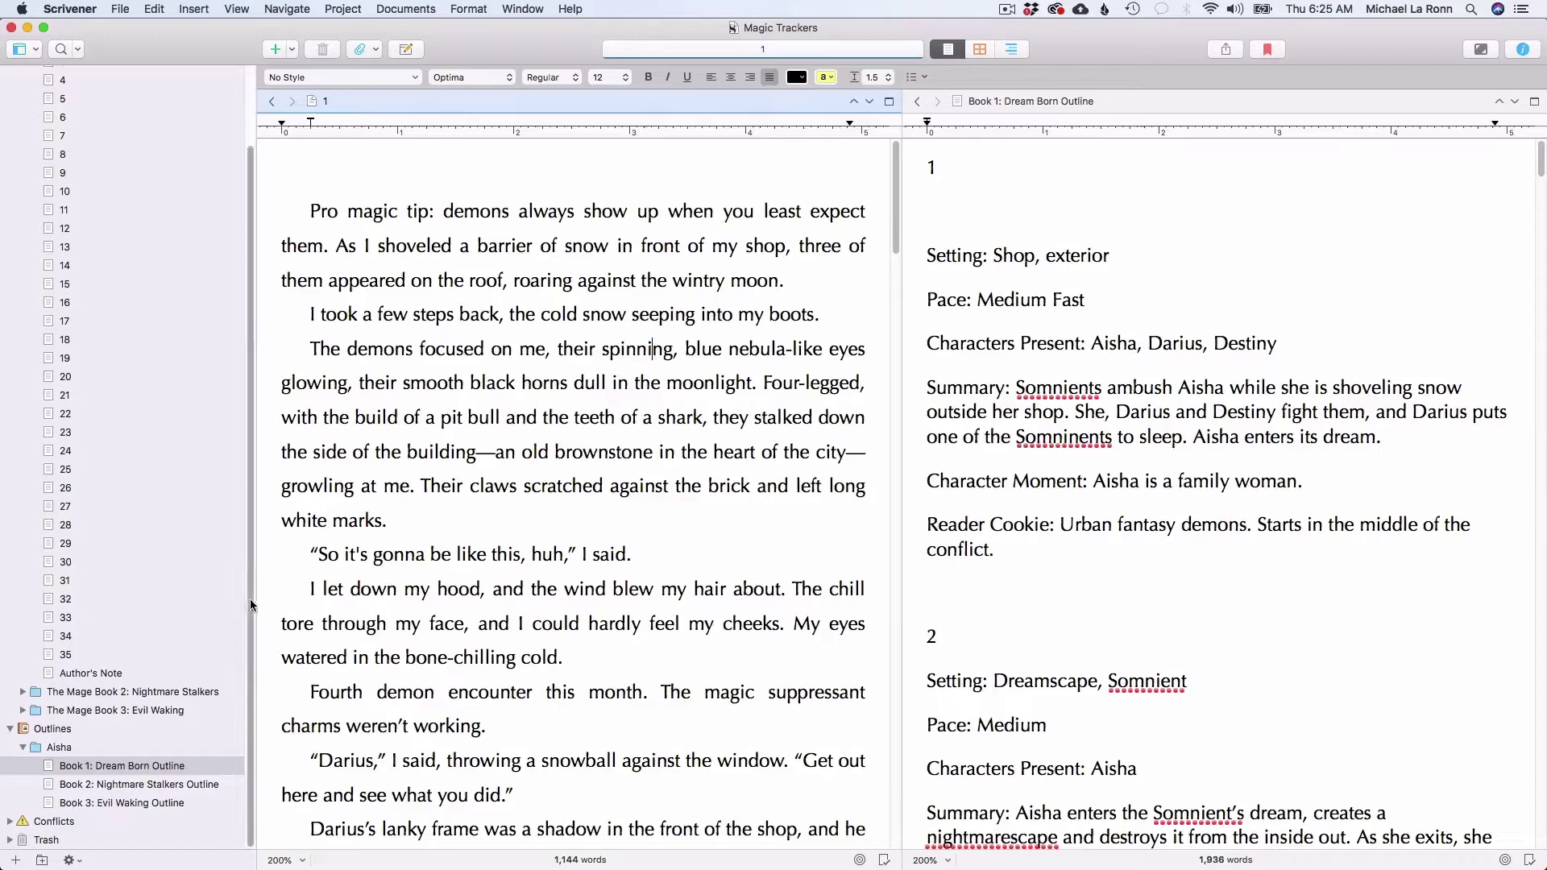
Open chapters 2 and 3 in copyholder panes alongside chapter 1.
scroll(198, 560, "up", 3)
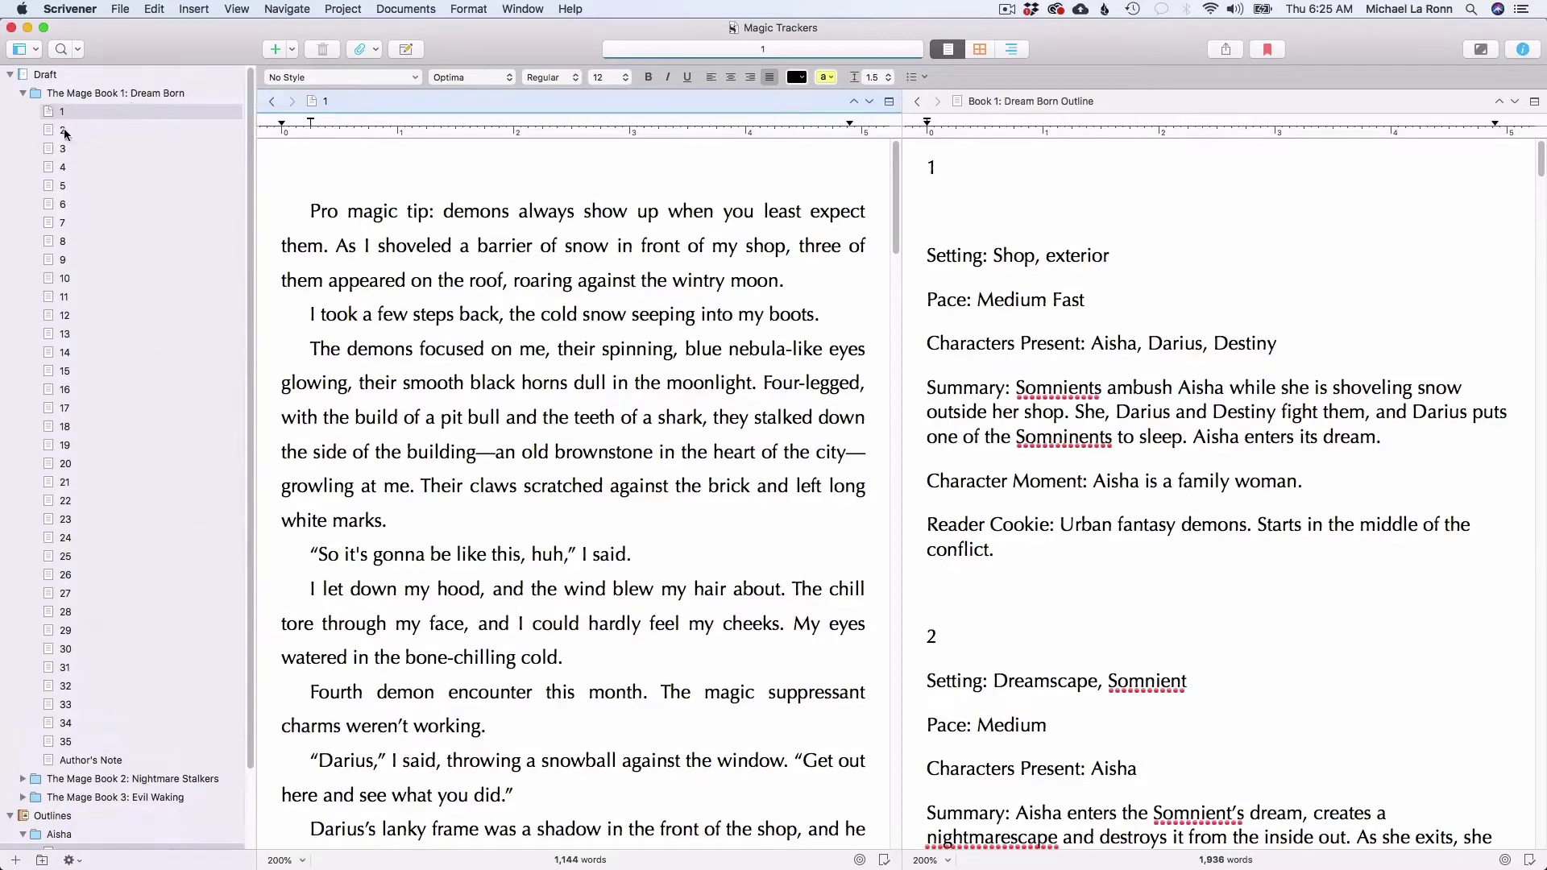
left_click_drag(65, 133, 390, 108)
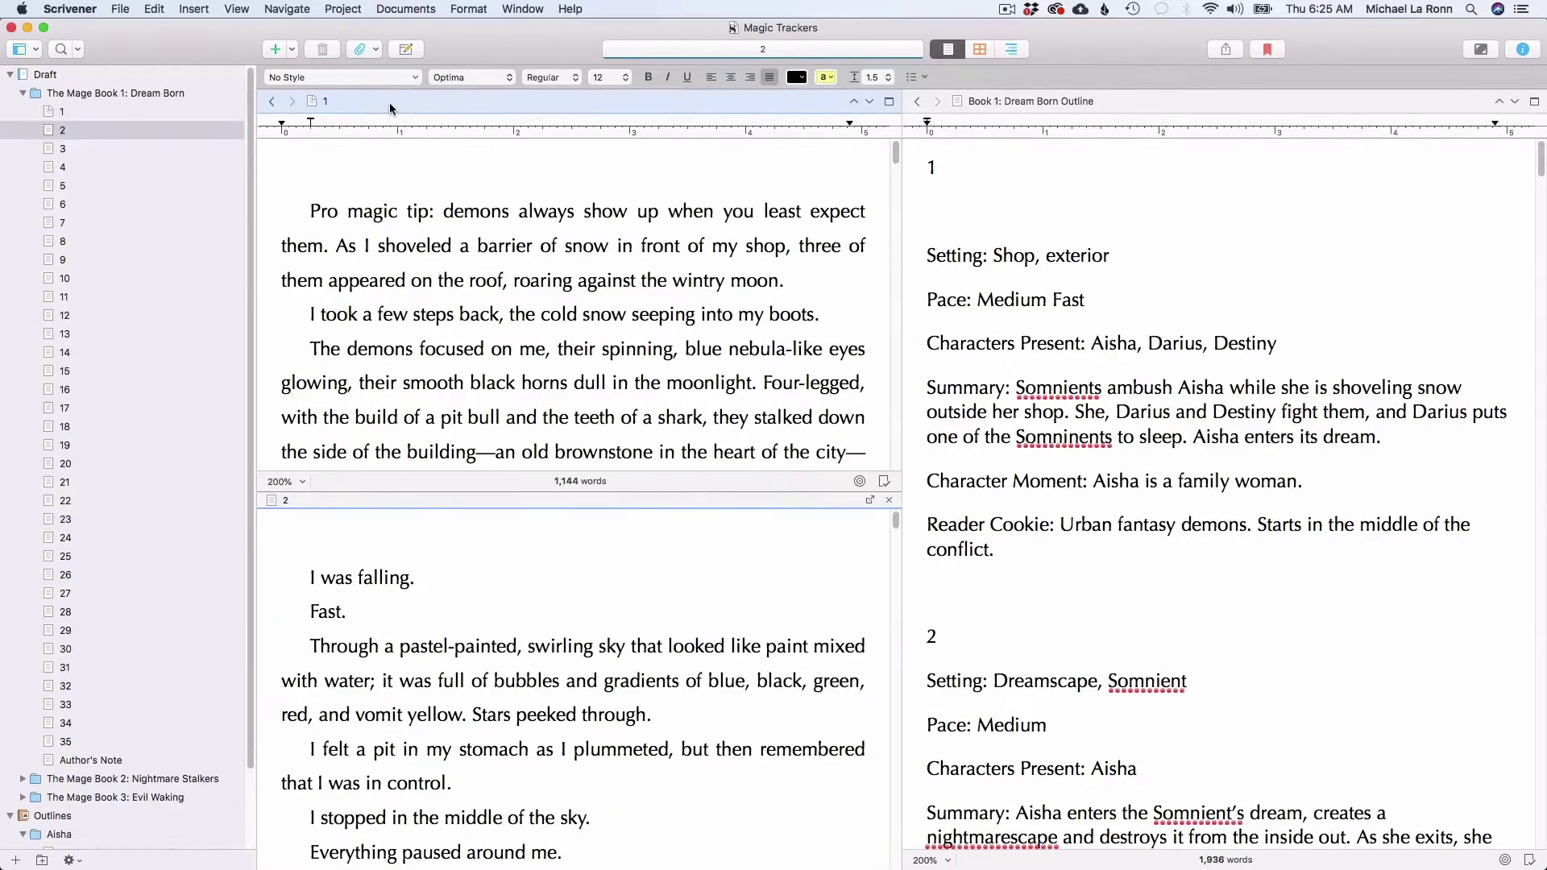
left_click_drag(63, 150, 1065, 103)
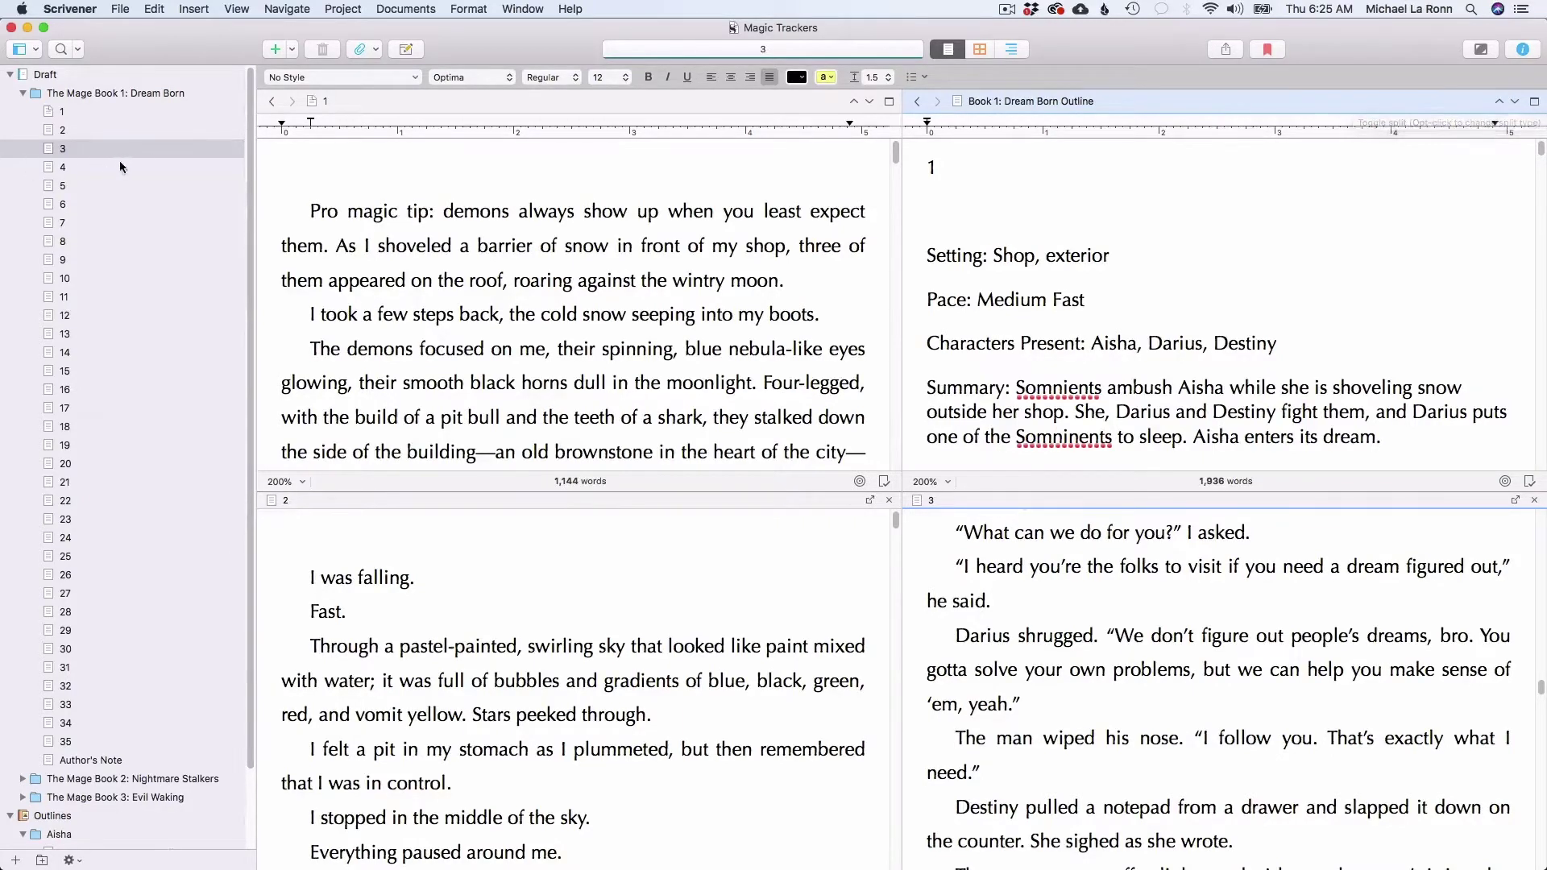
Close the extra panes and splits, leaving chapter 1 alone in the editor.
key("super+apostrophe")
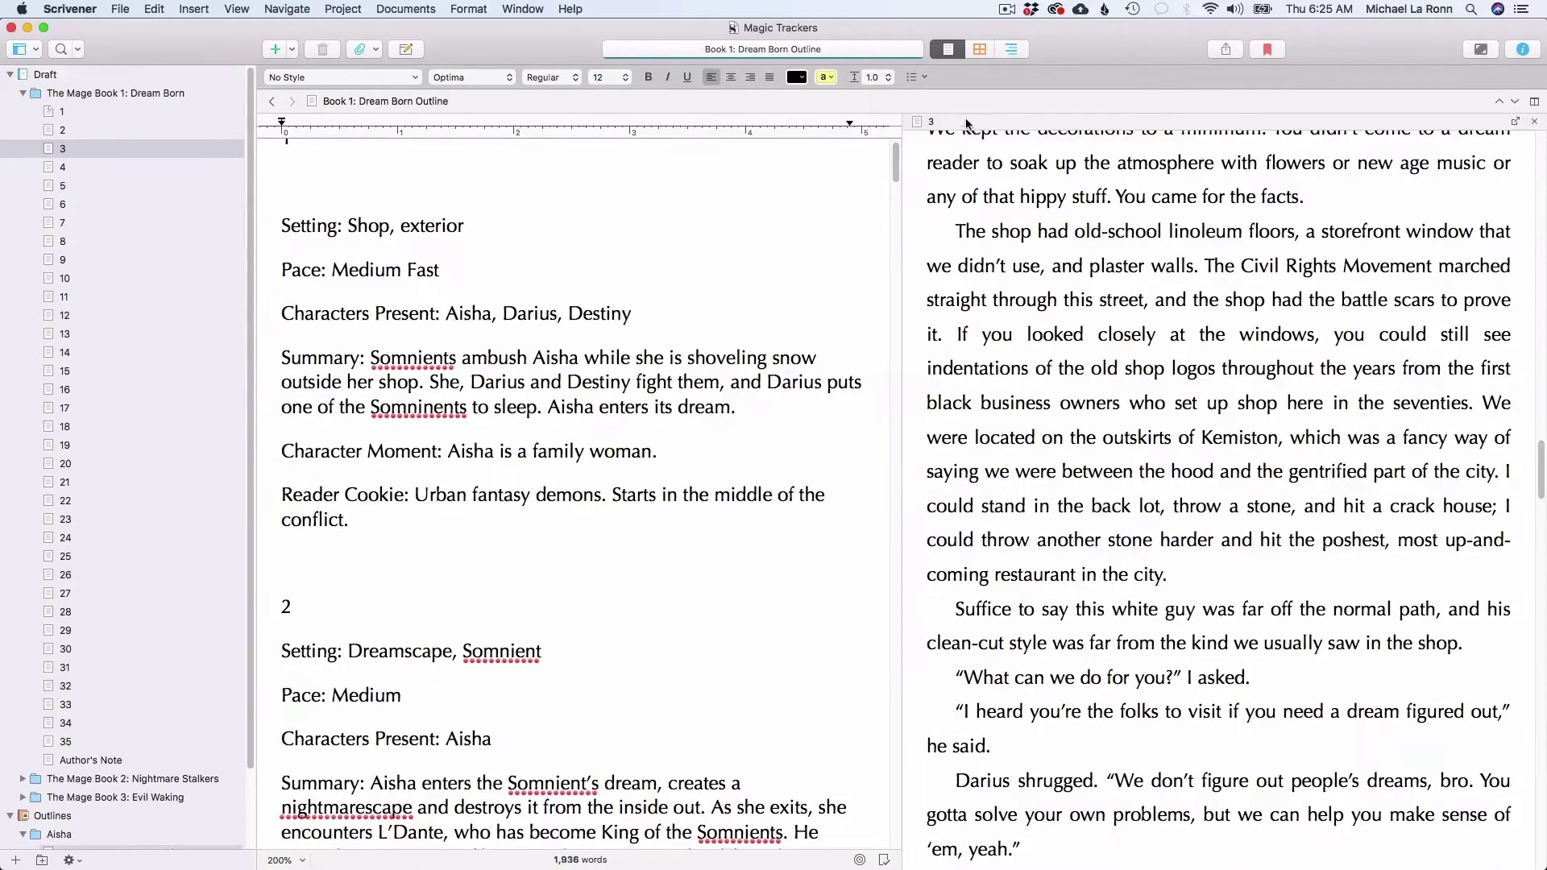
left_click(1534, 121)
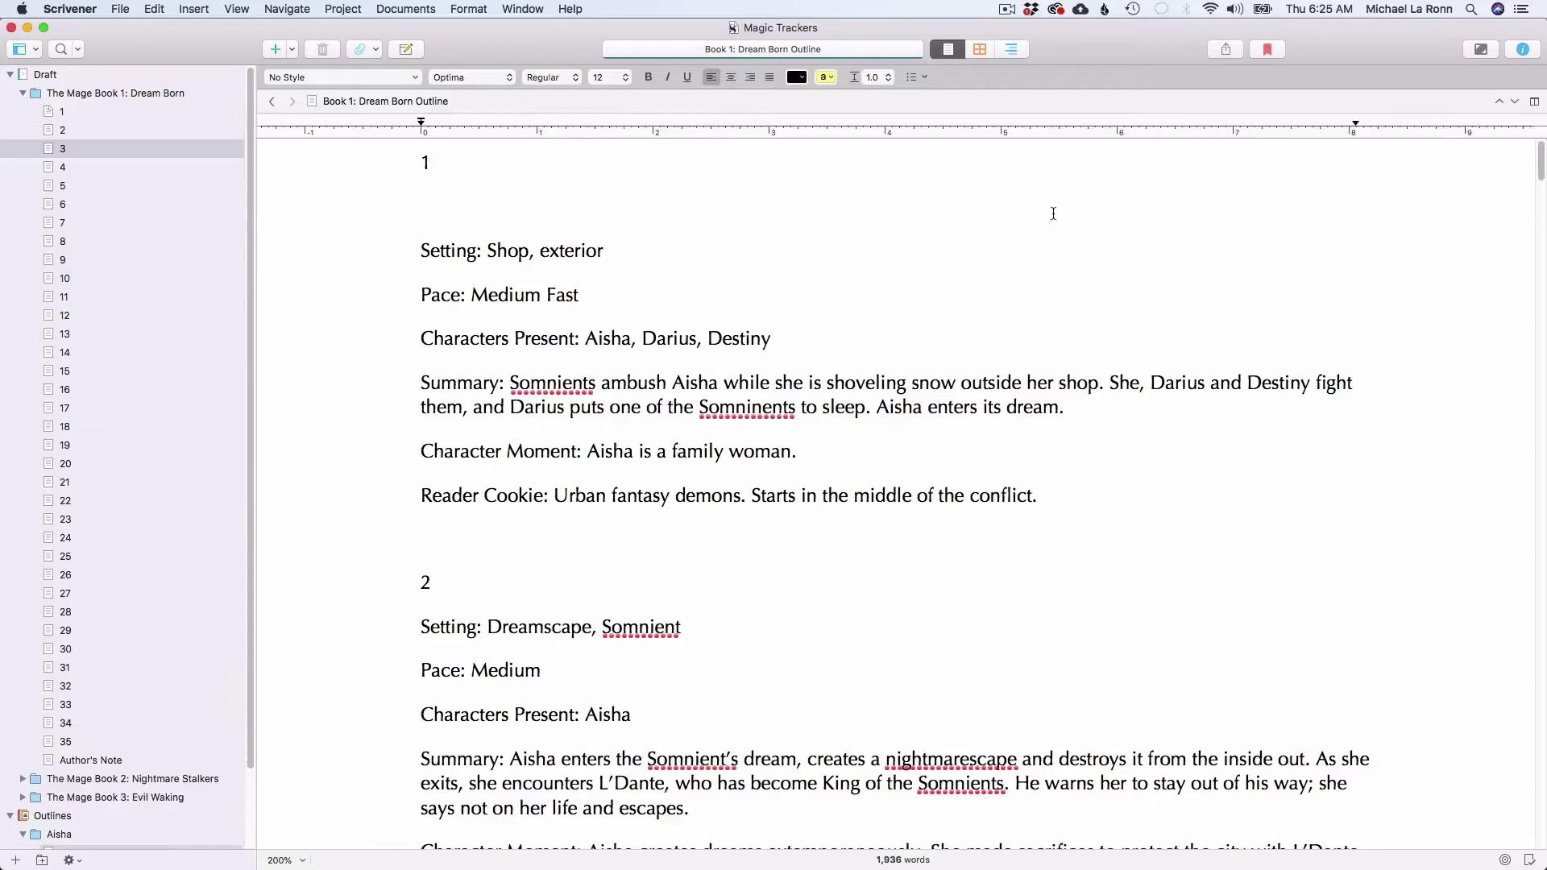
left_click(954, 284)
scroll(954, 285, "up", 1)
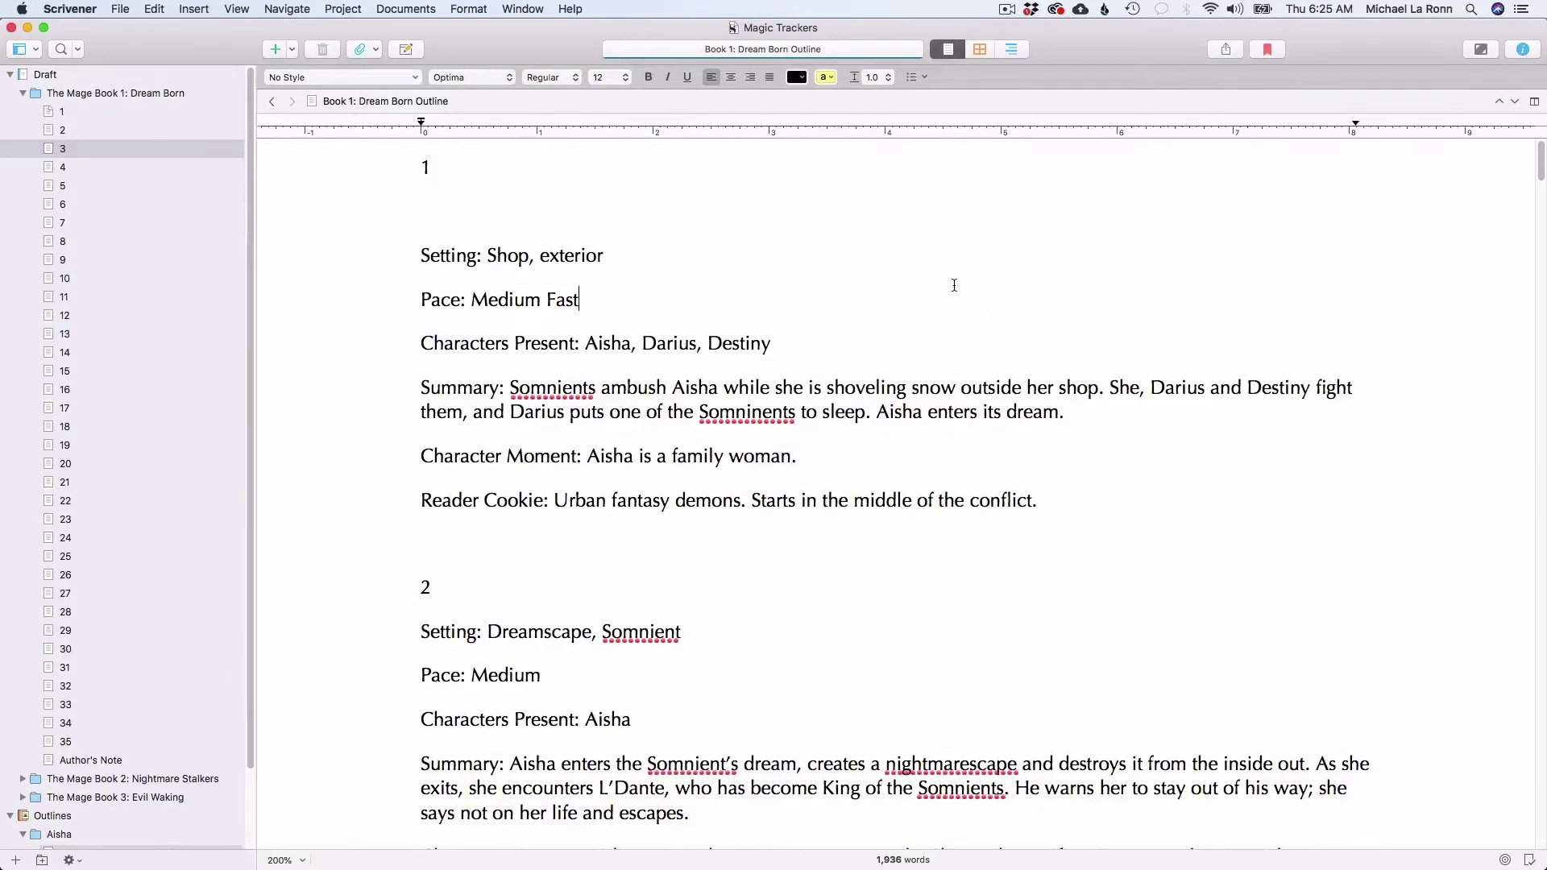
left_click(93, 113)
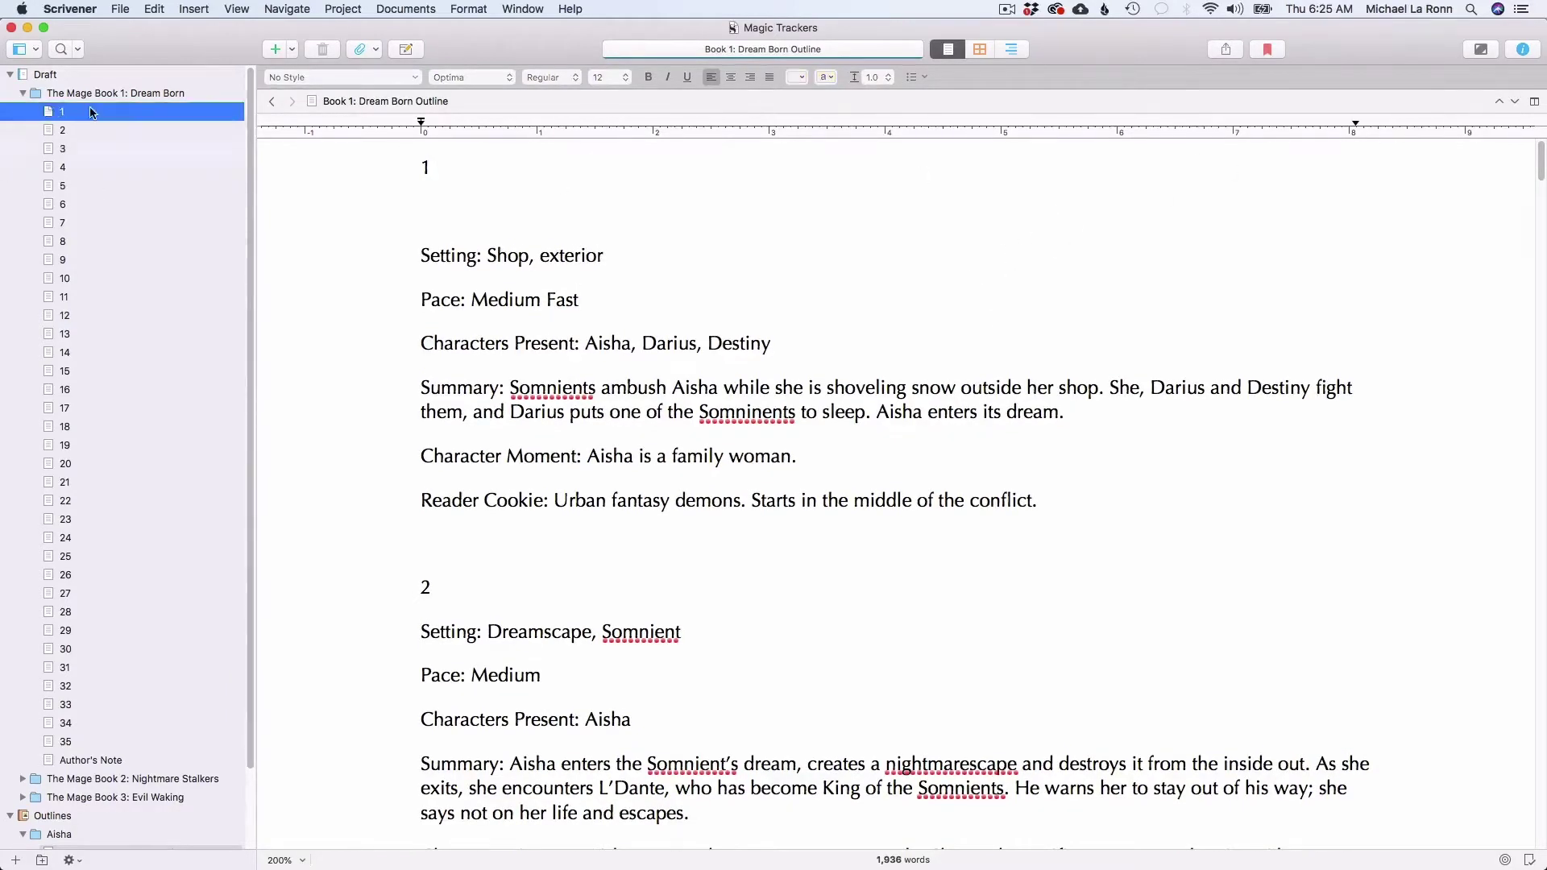
Give chapter 1 the synopsis 'Aisha confronts two demons outside of her shop.'.
left_click(1523, 50)
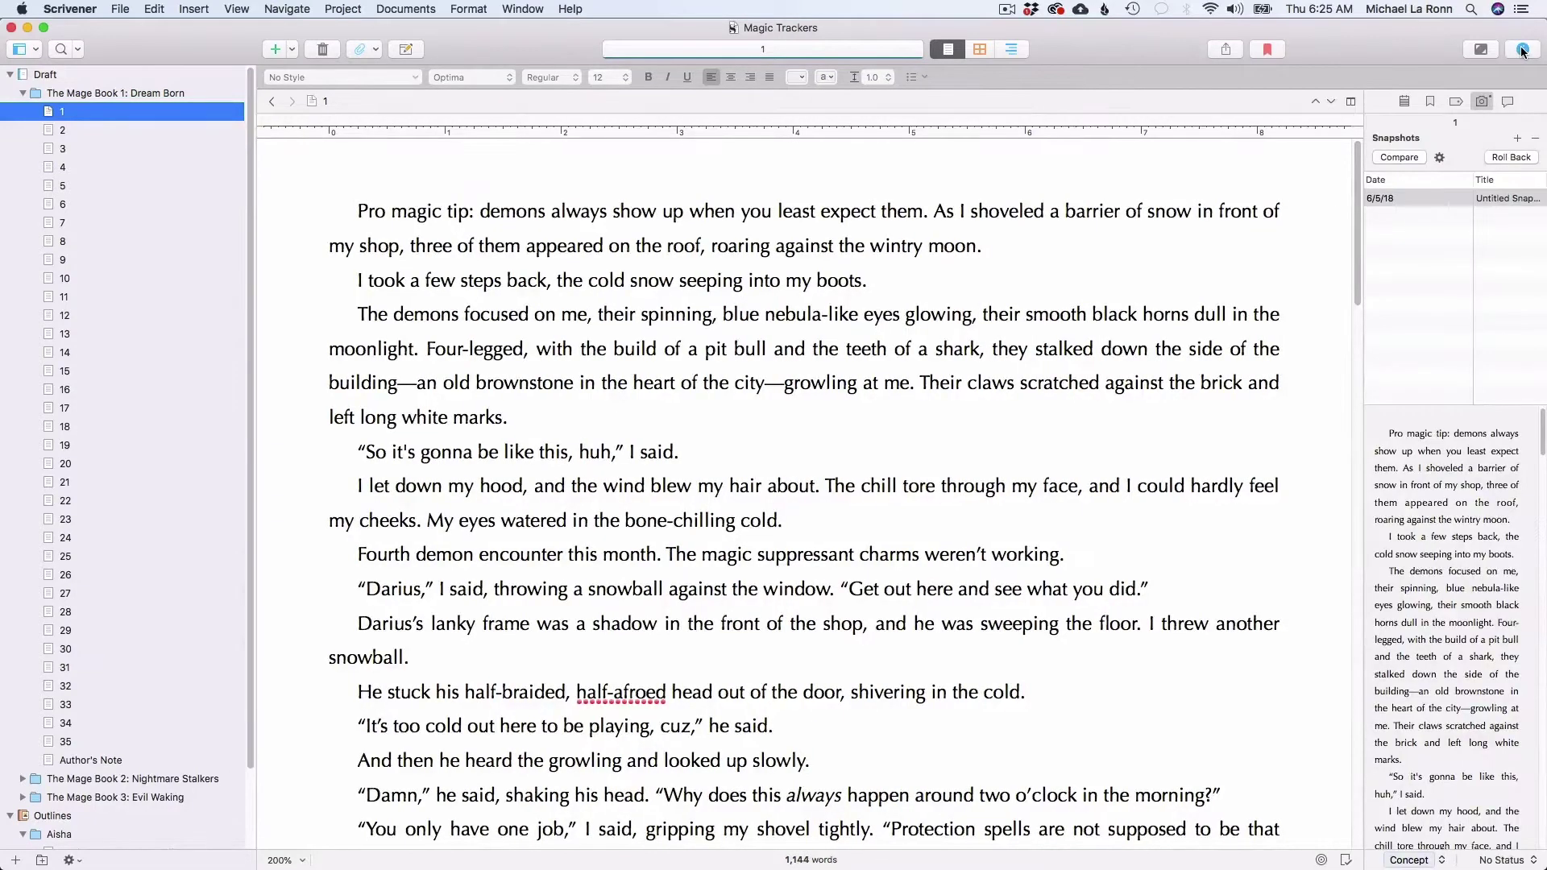
left_click(1404, 101)
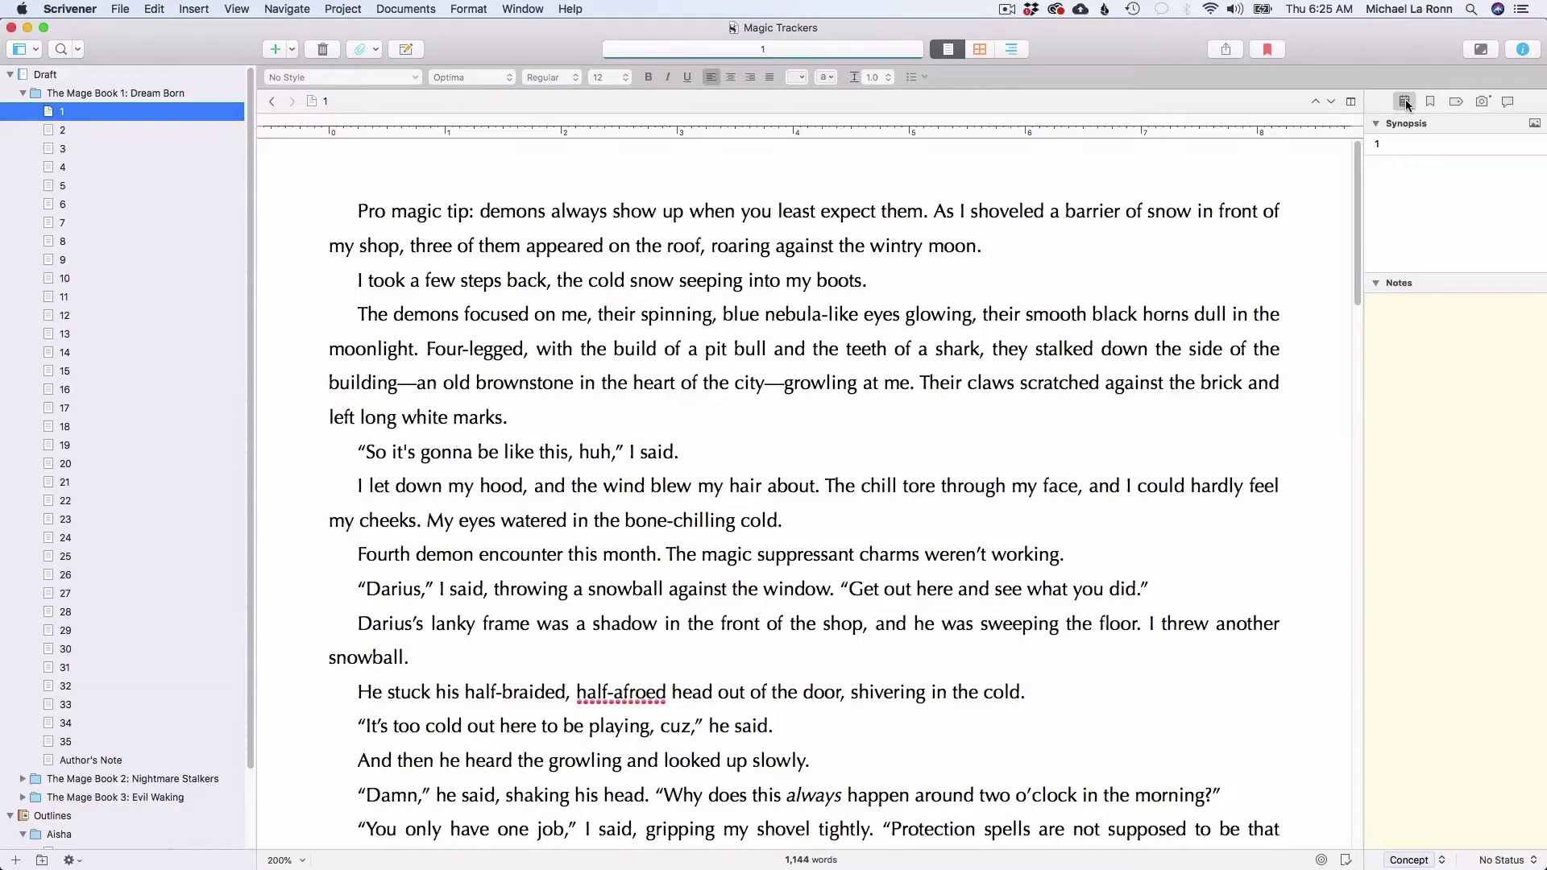
left_click(1425, 175)
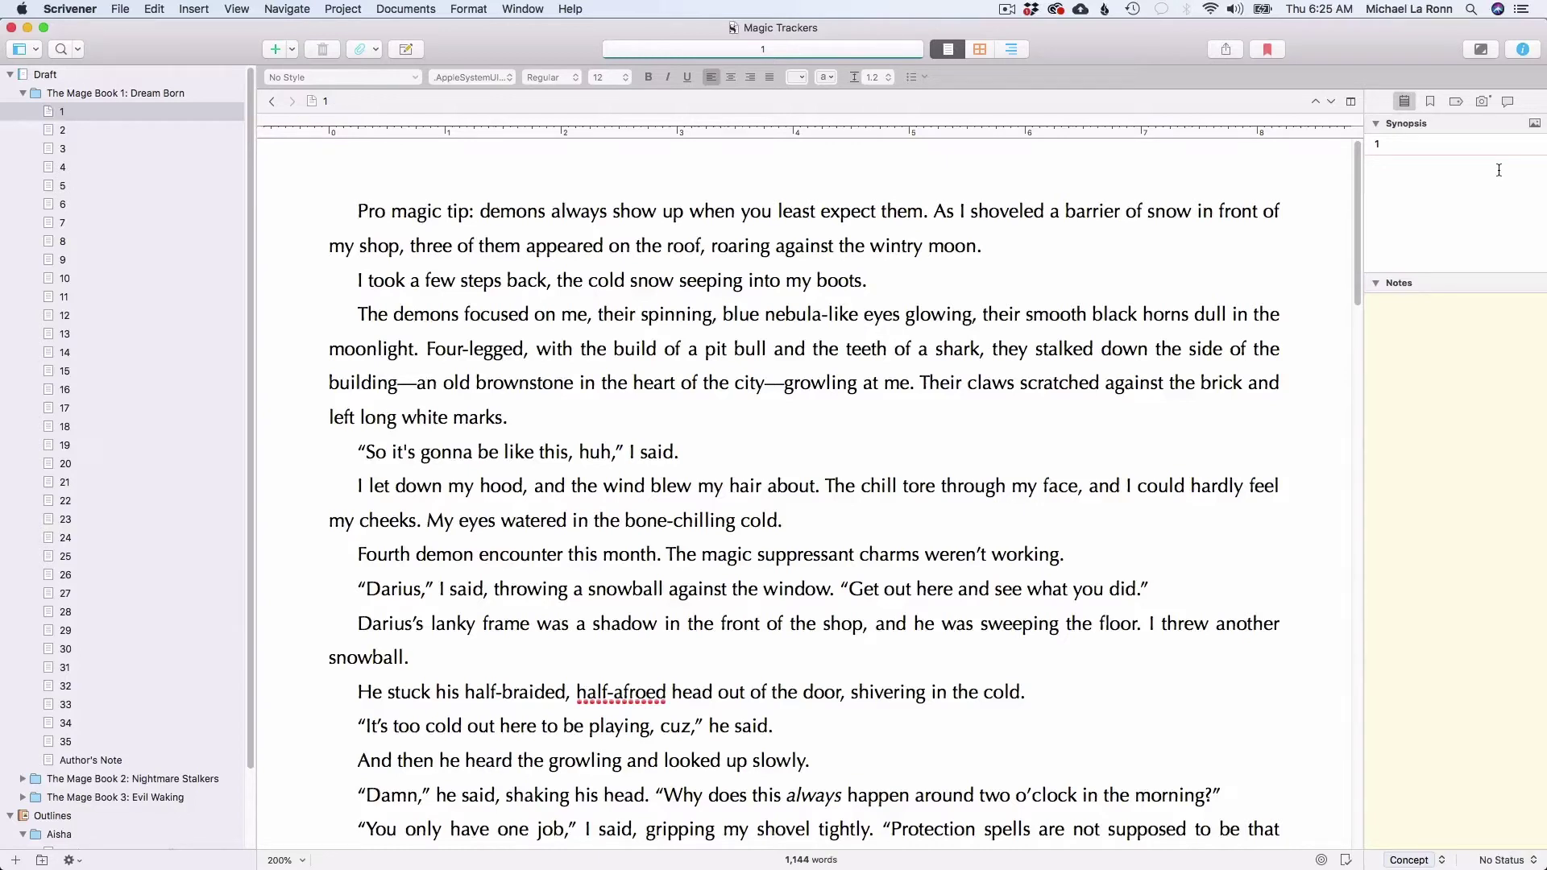
type("Aisha confronts two demons outside of her shop.")
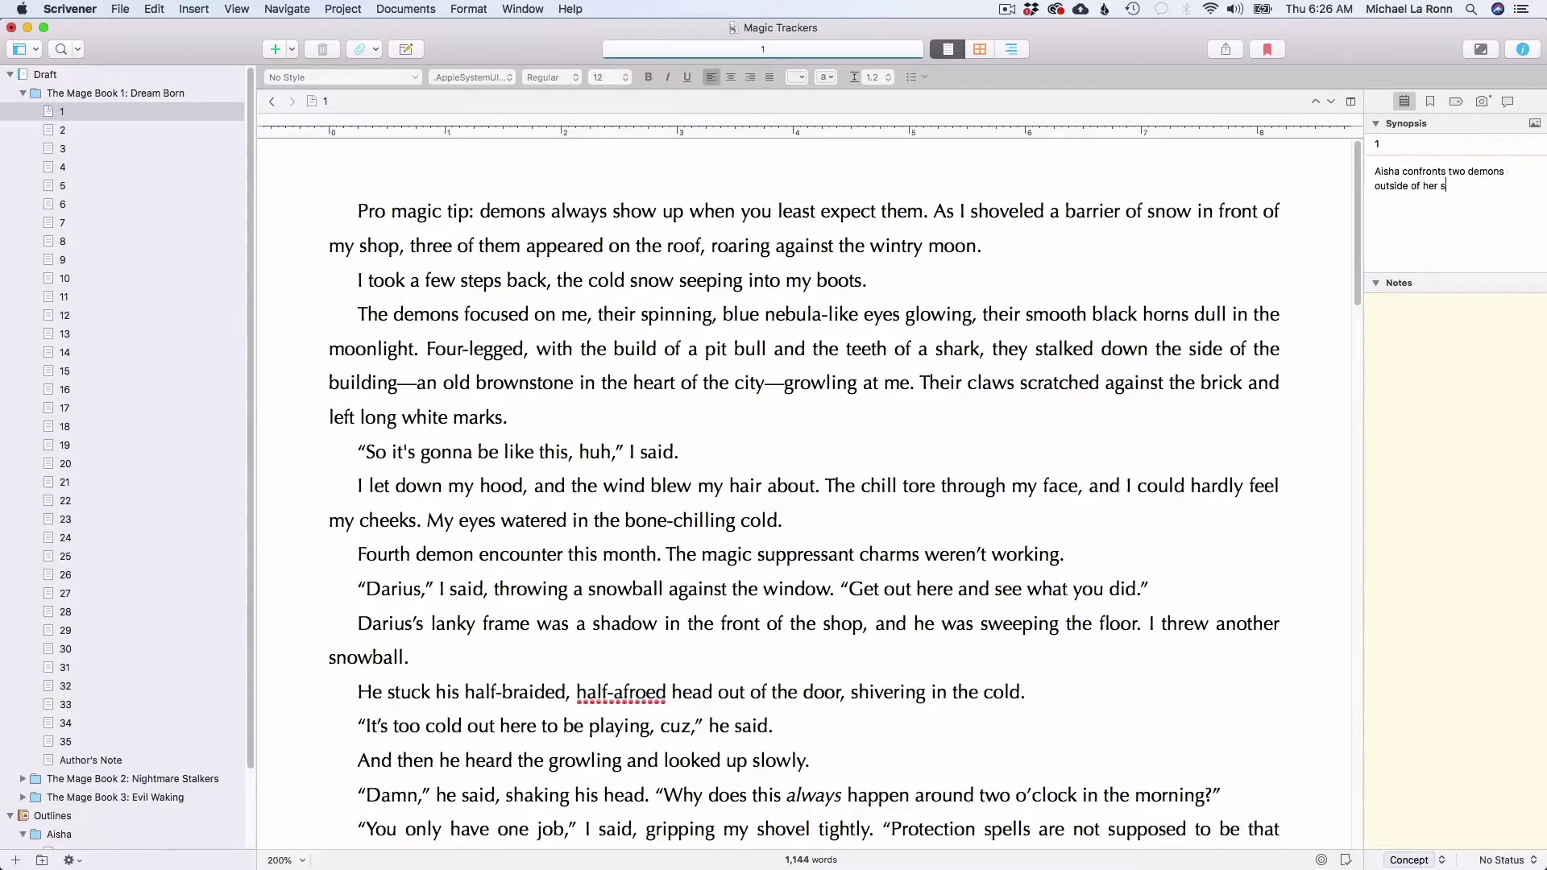
Add synopses 'Aisha fights her way through a dream world.' and 'Aisha finds a client.' for chapters 2–3, then show the corkboard.
left_click(73, 129)
left_click(1461, 193)
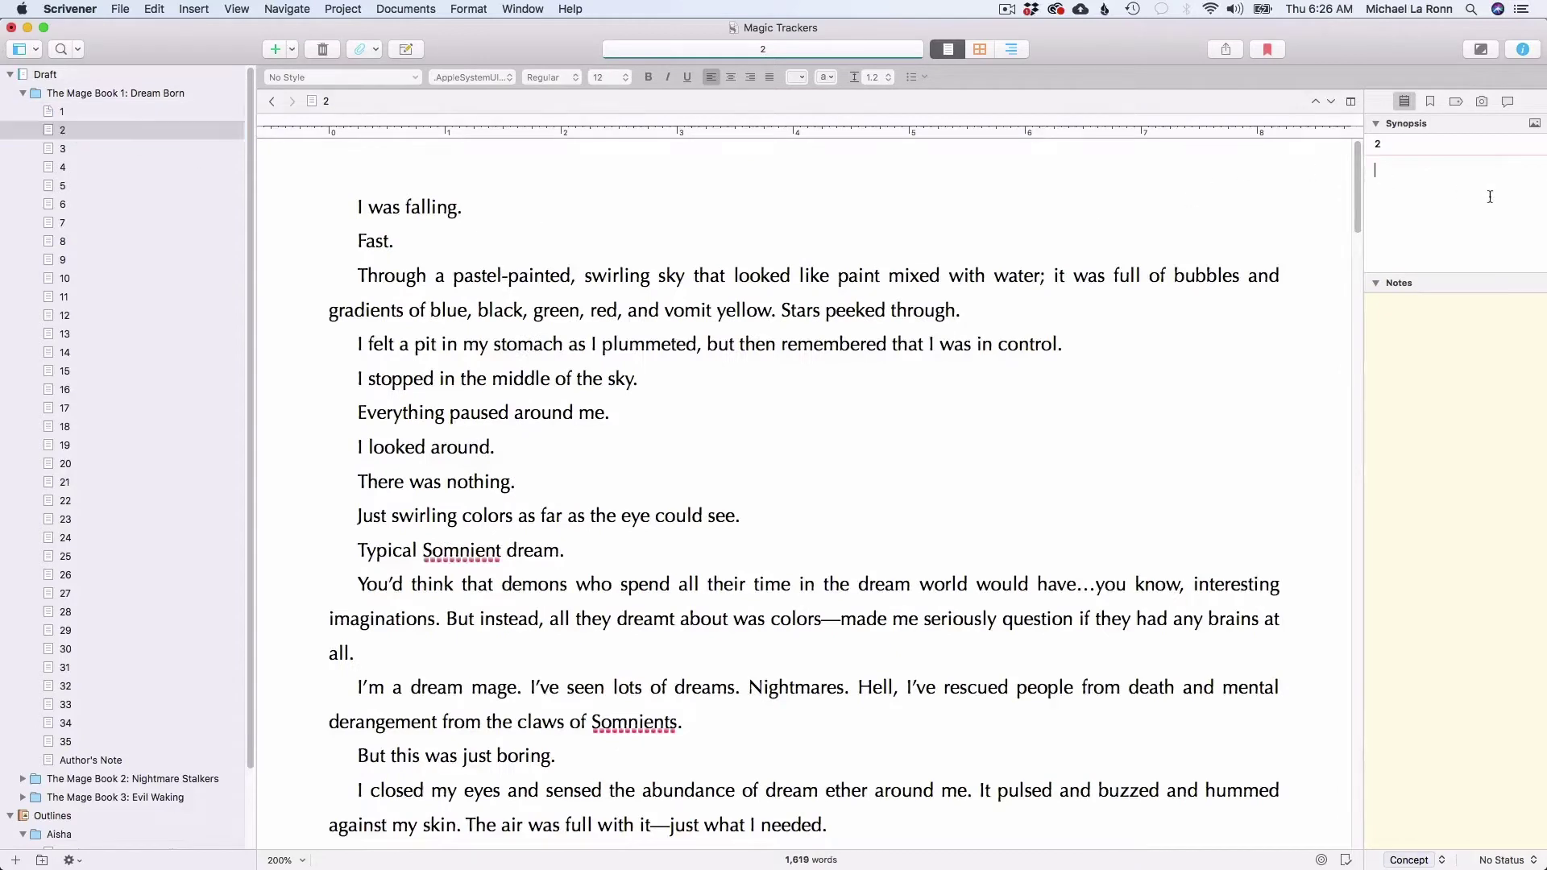
type("Aisha fights her way through a dream world.")
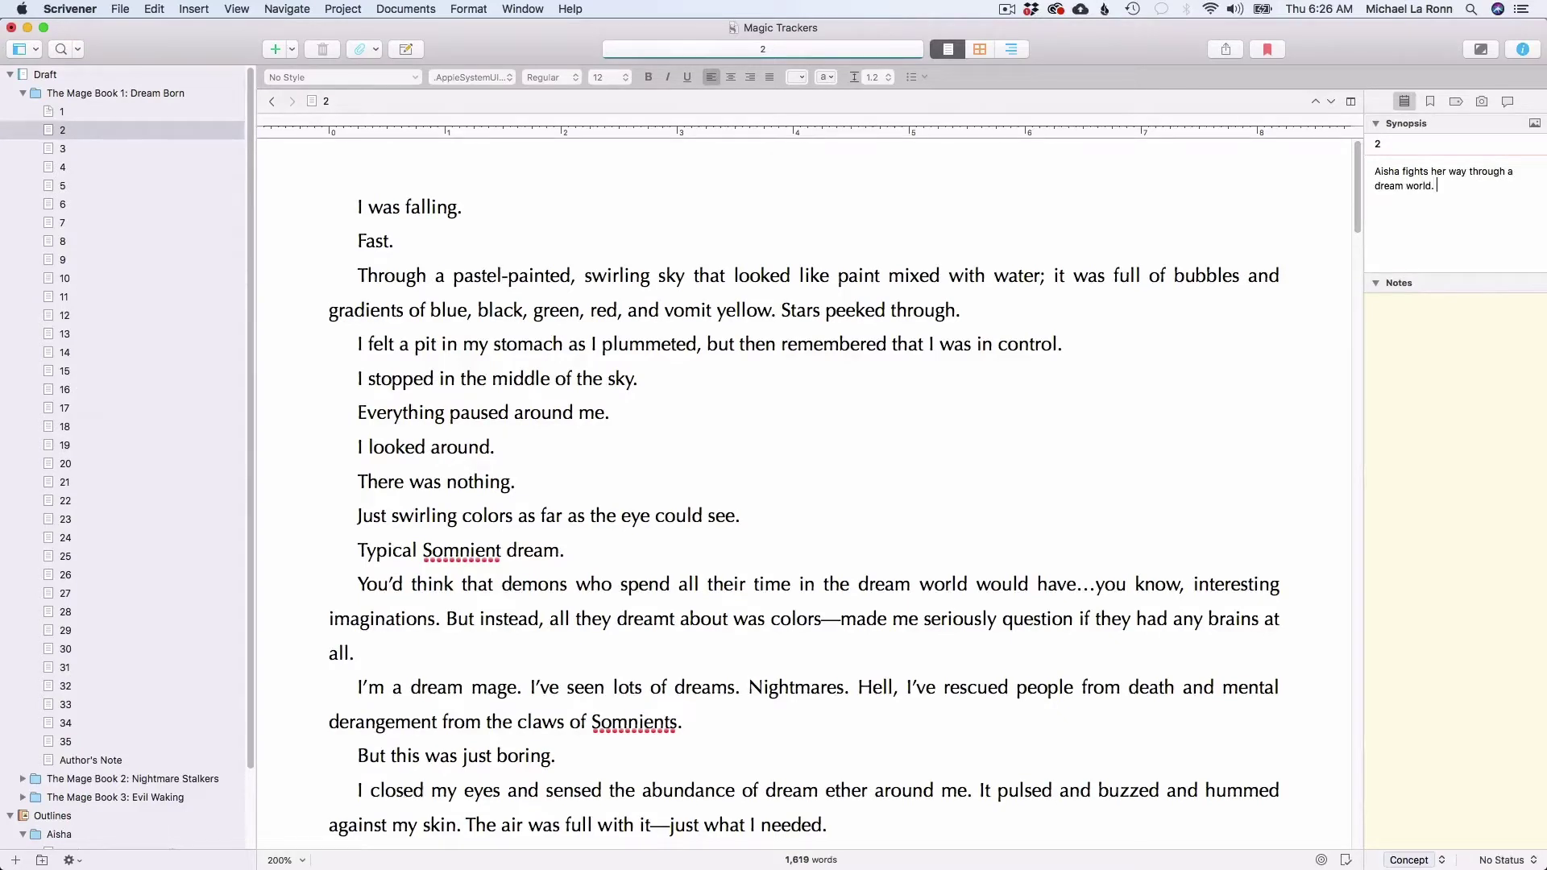
left_click(137, 152)
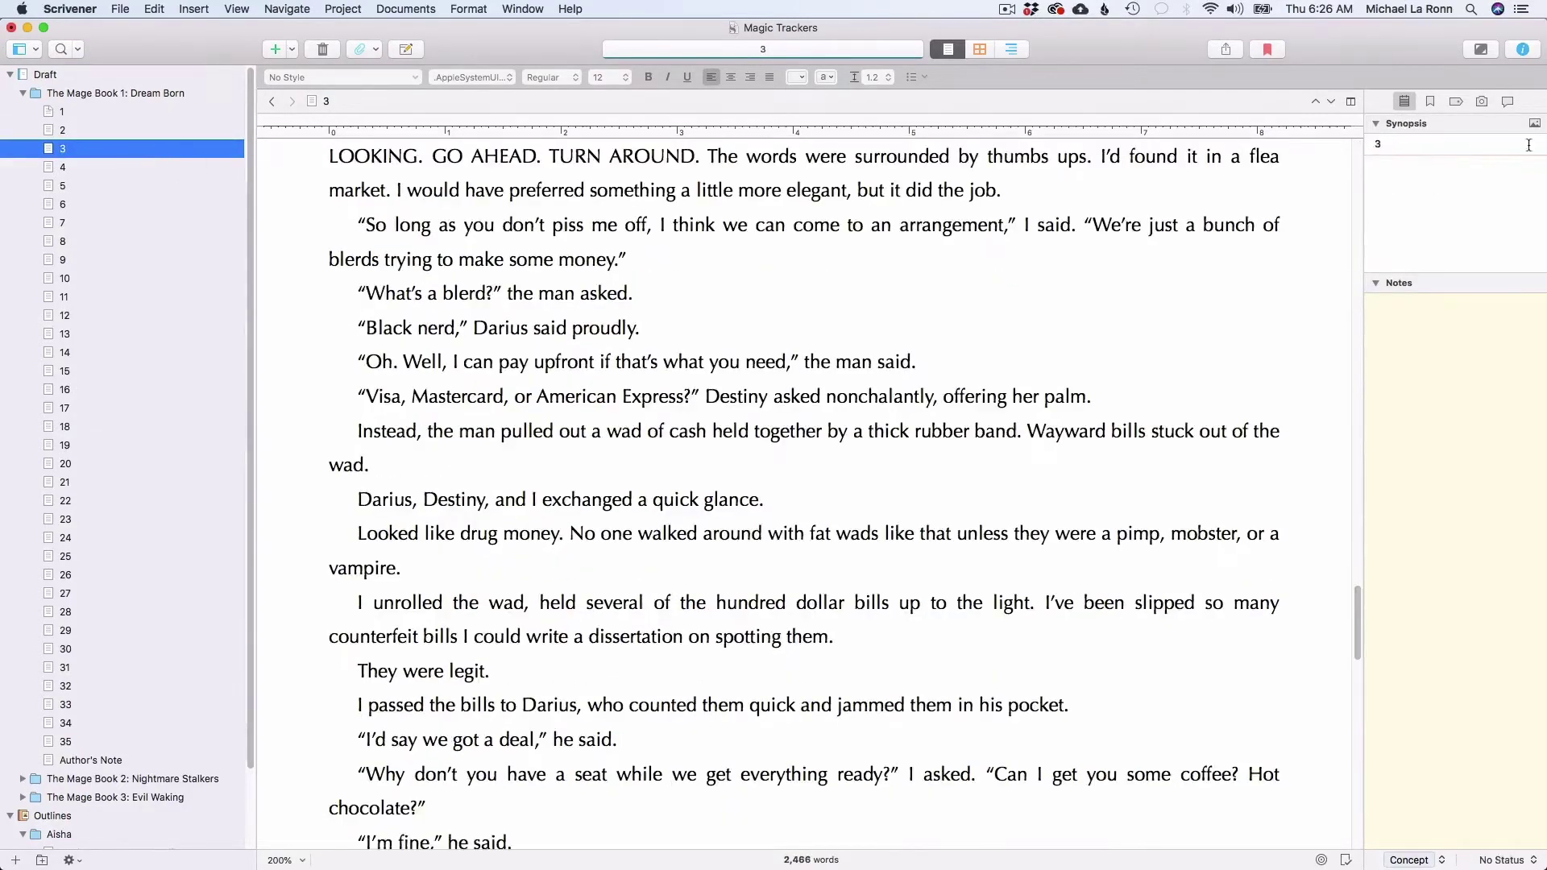
left_click(1491, 175)
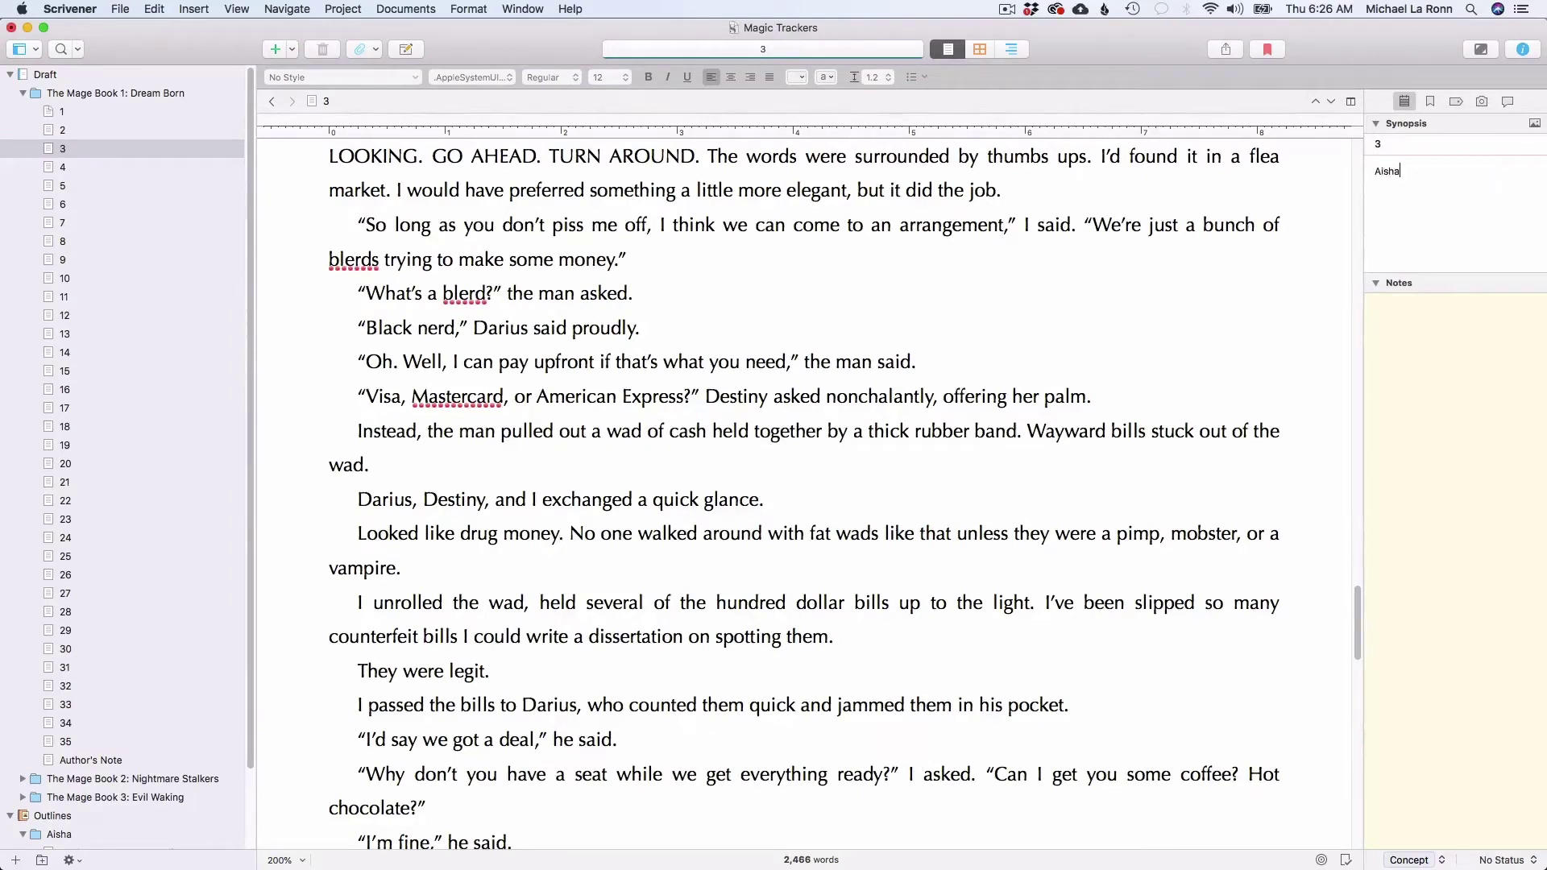
type("finds a client.")
key("super+2")
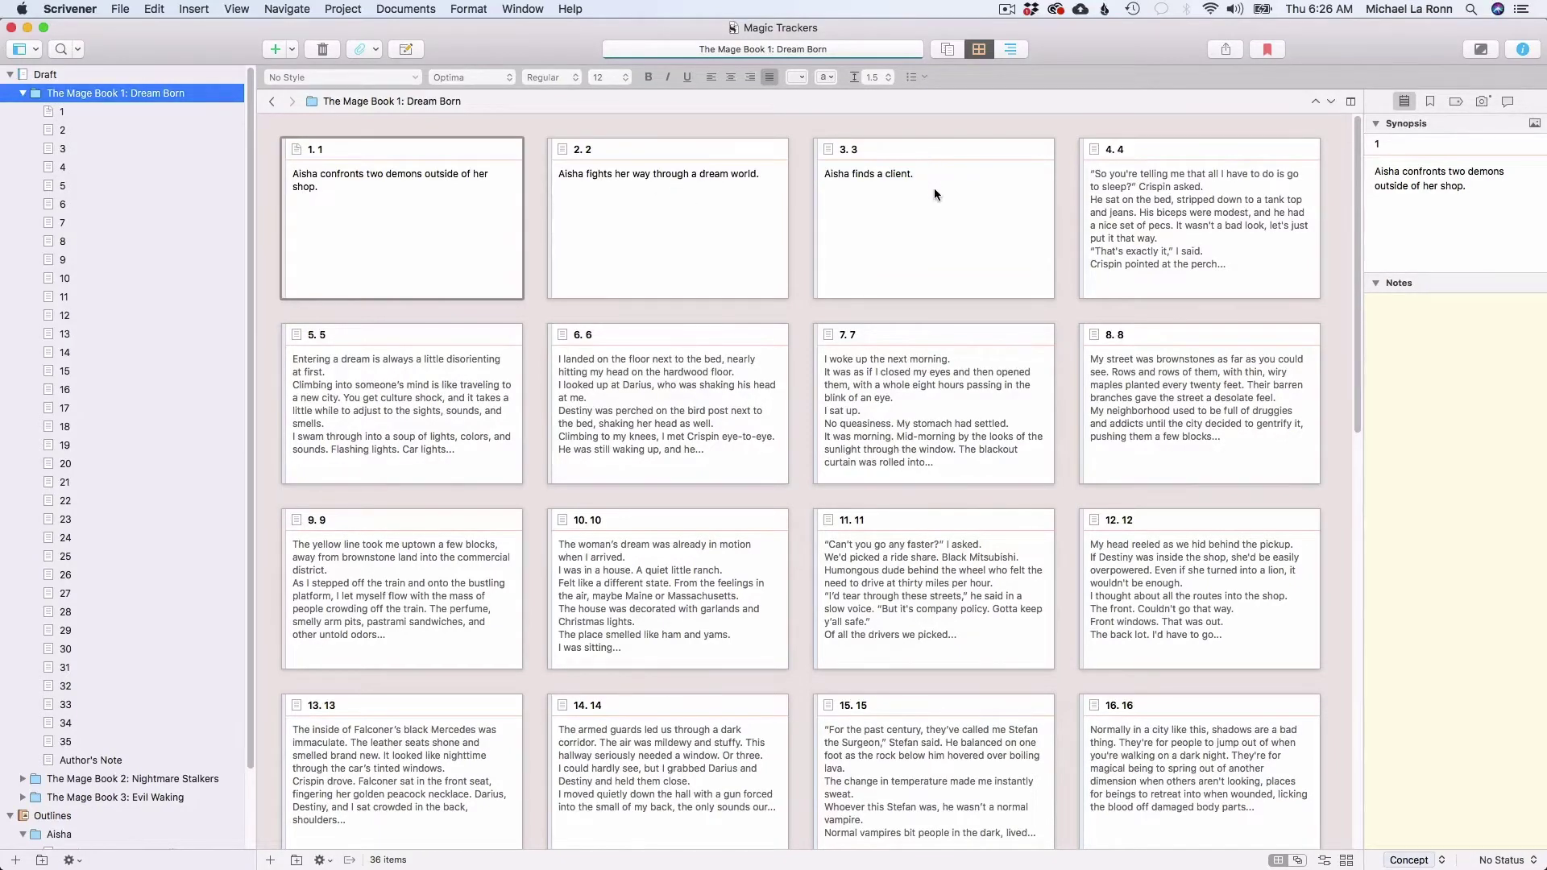
Switch the corkboard to a linear layout, then open scene 1 with its Inspector metadata.
left_click(1326, 860)
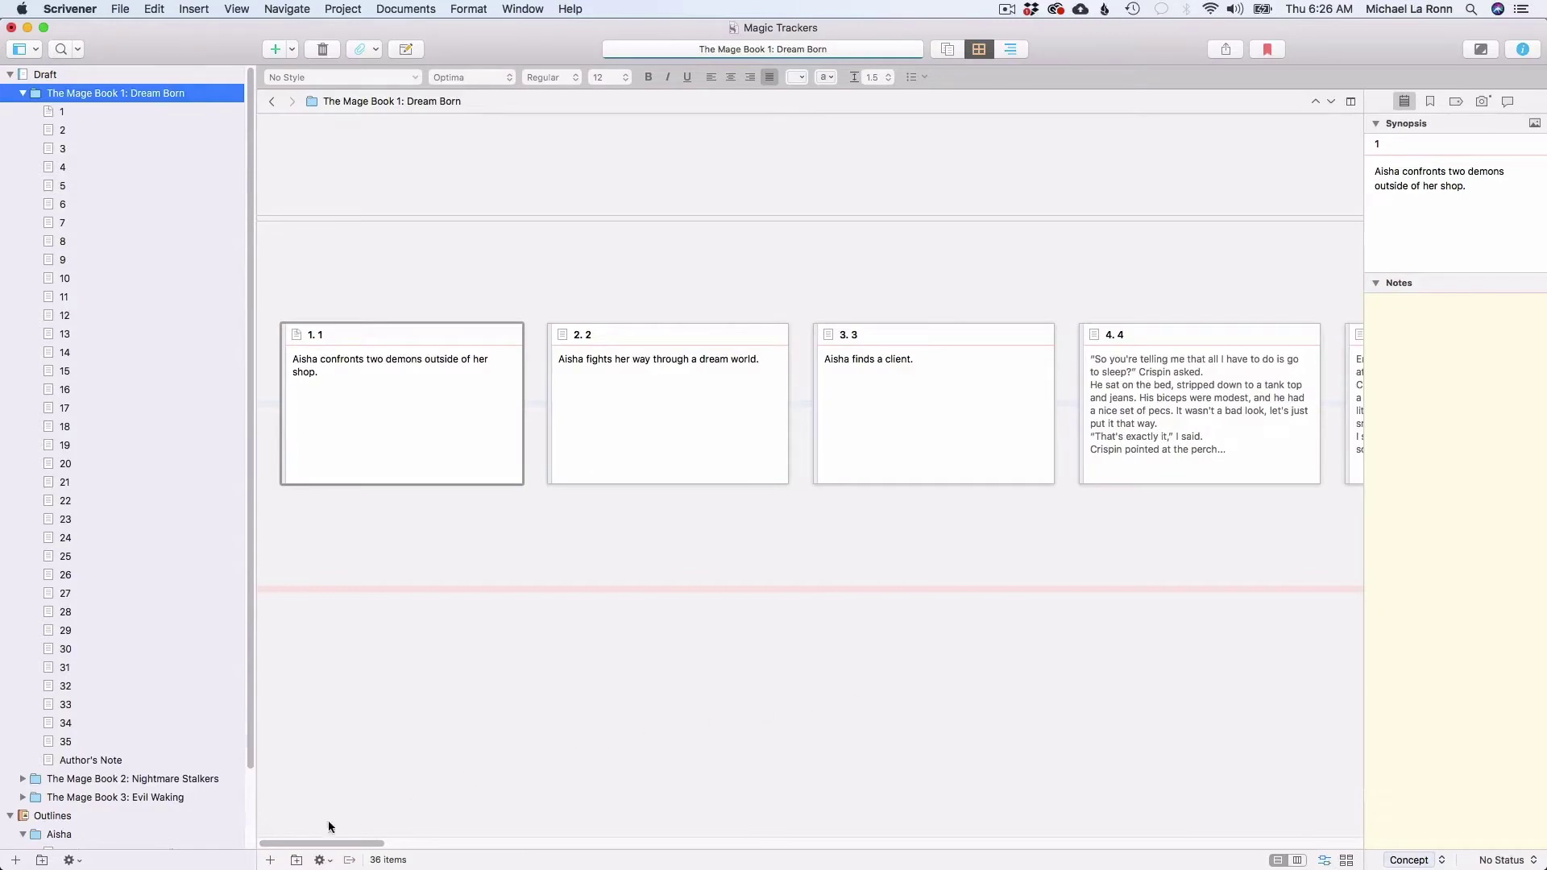
mouse_move(308, 844)
left_mouse_down()
mouse_move(470, 860)
mouse_move(295, 862)
left_mouse_up()
left_click(62, 111)
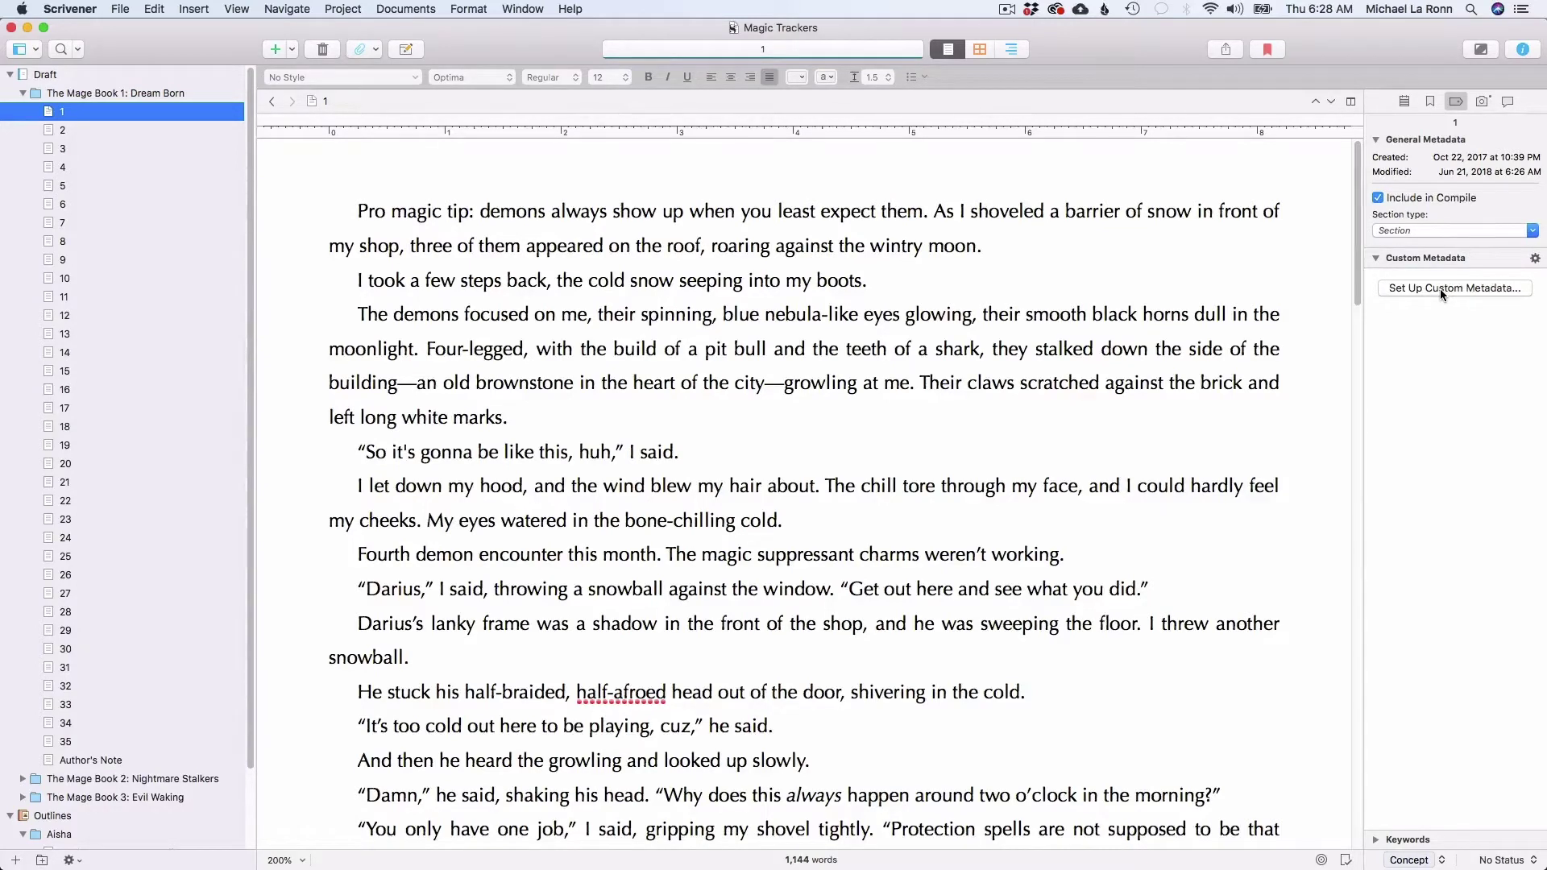
Add a custom text metadata field named Location in the project's custom metadata settings.
left_click(1439, 289)
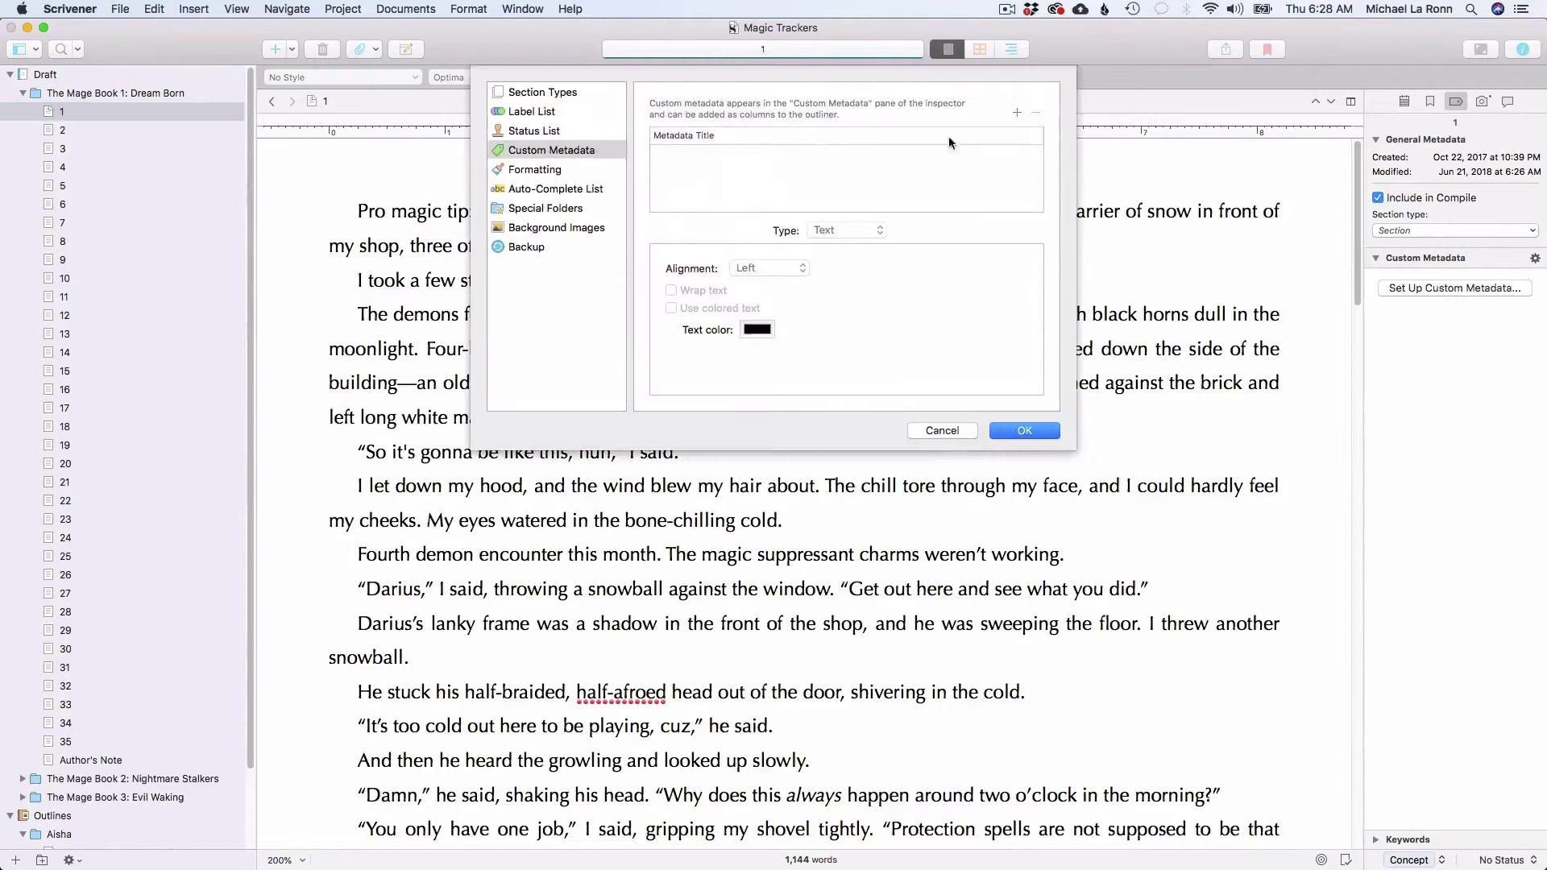
left_click(1014, 110)
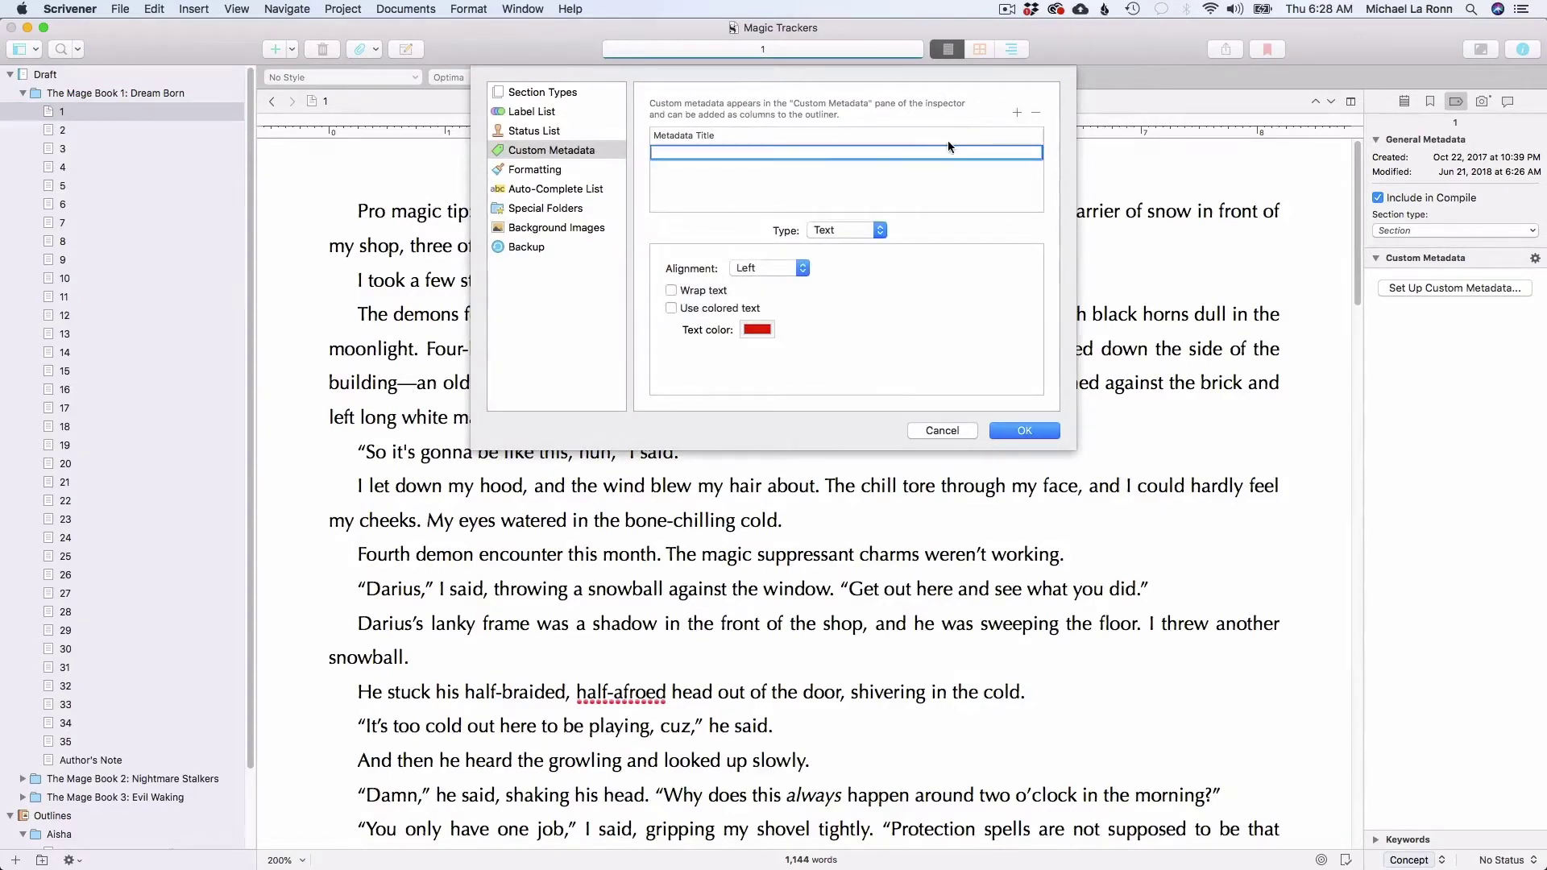
type("Location")
key("Return")
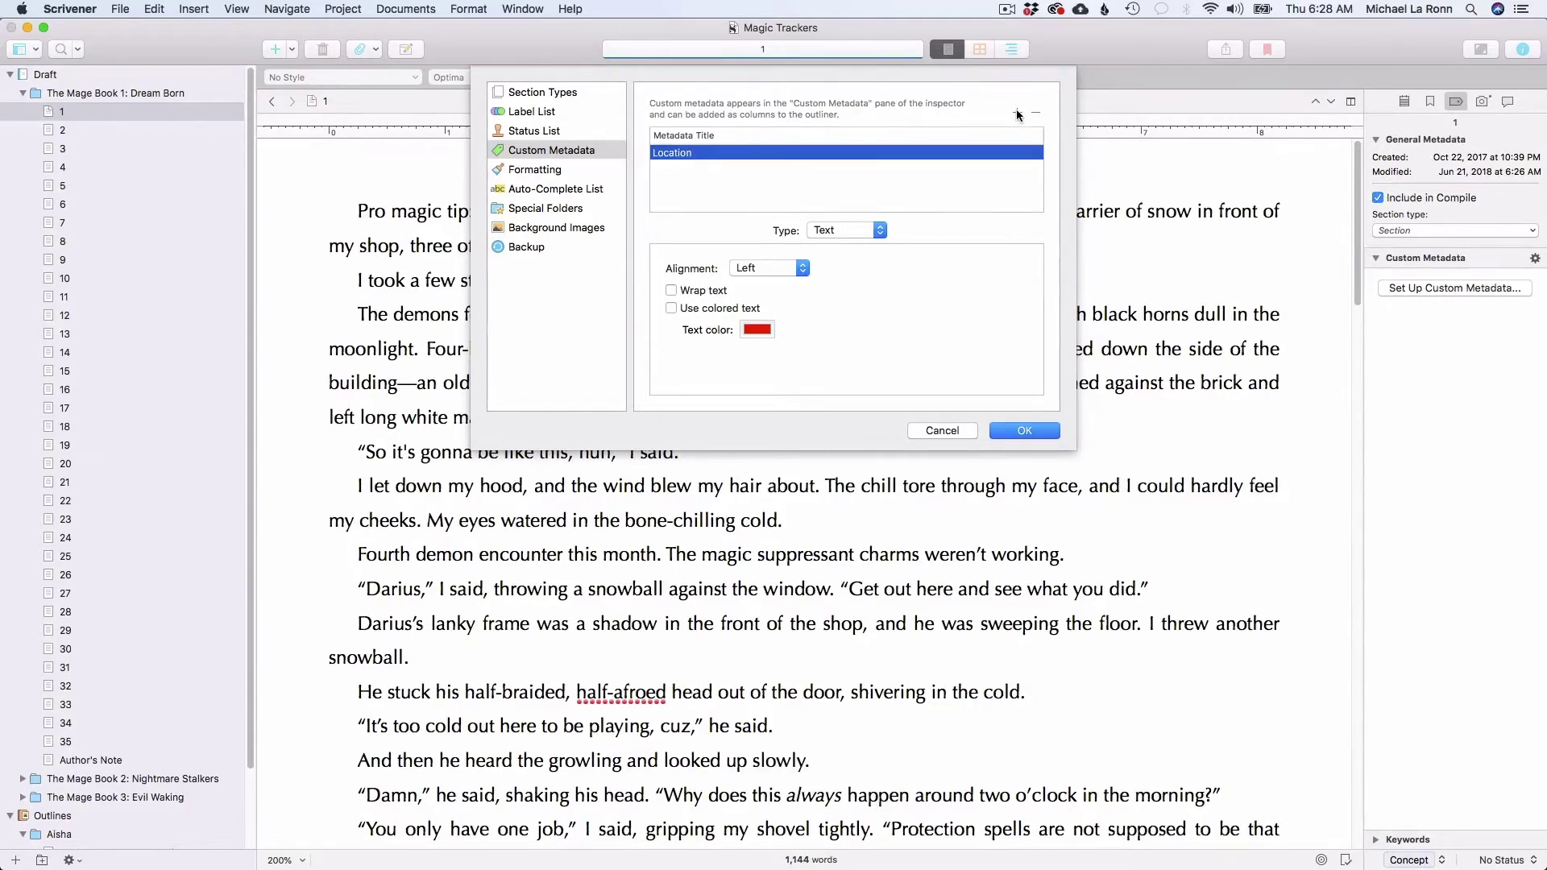
left_click(1028, 432)
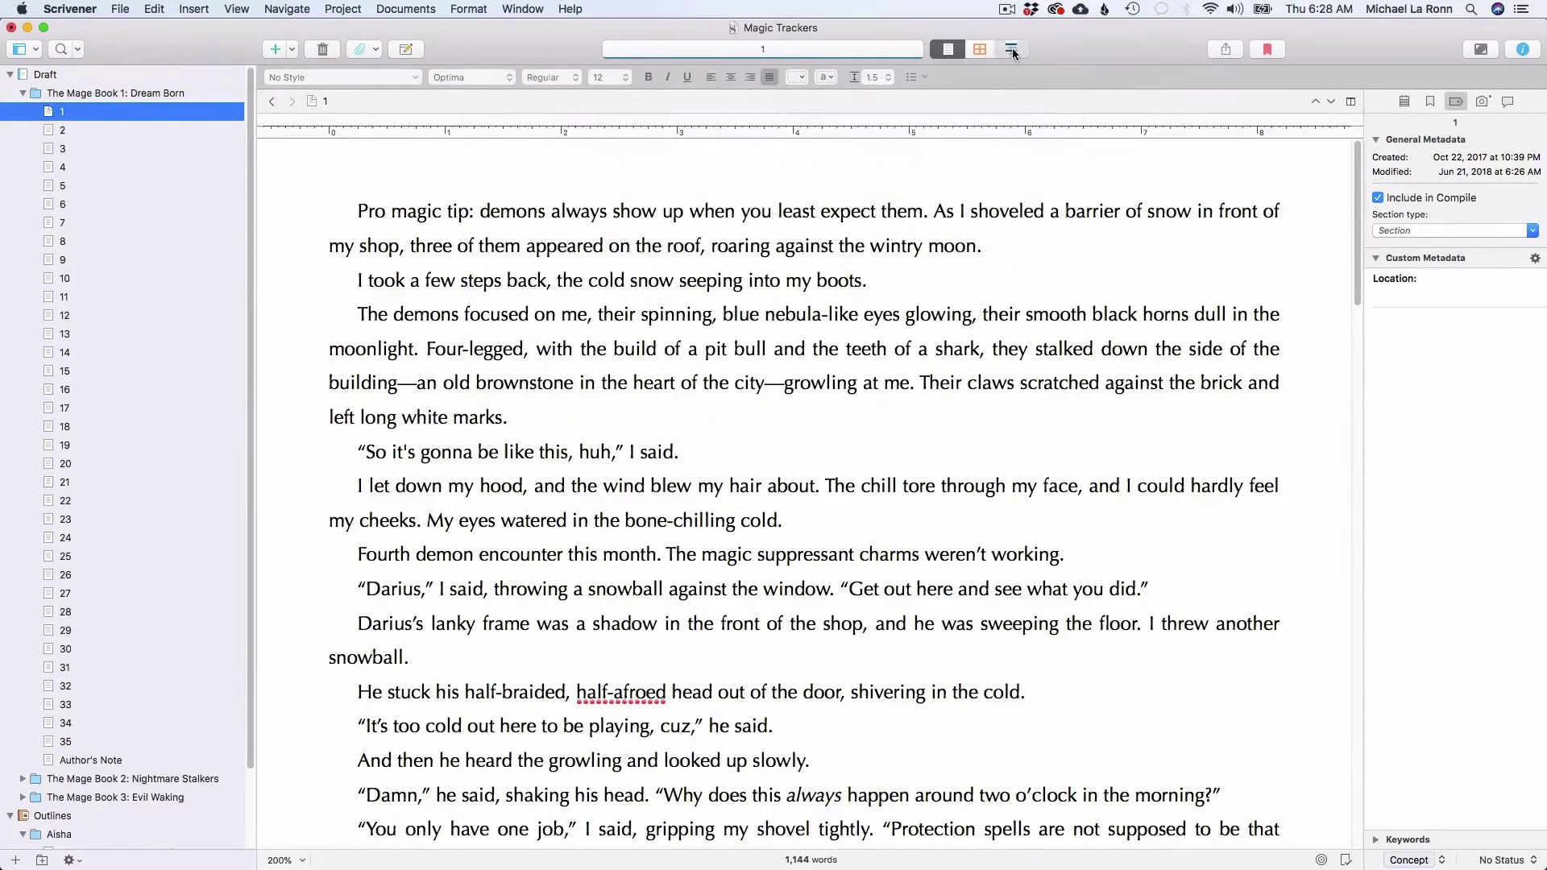
Show the Dream Born folder in the Outliner and enable its Location column.
left_click(1012, 49)
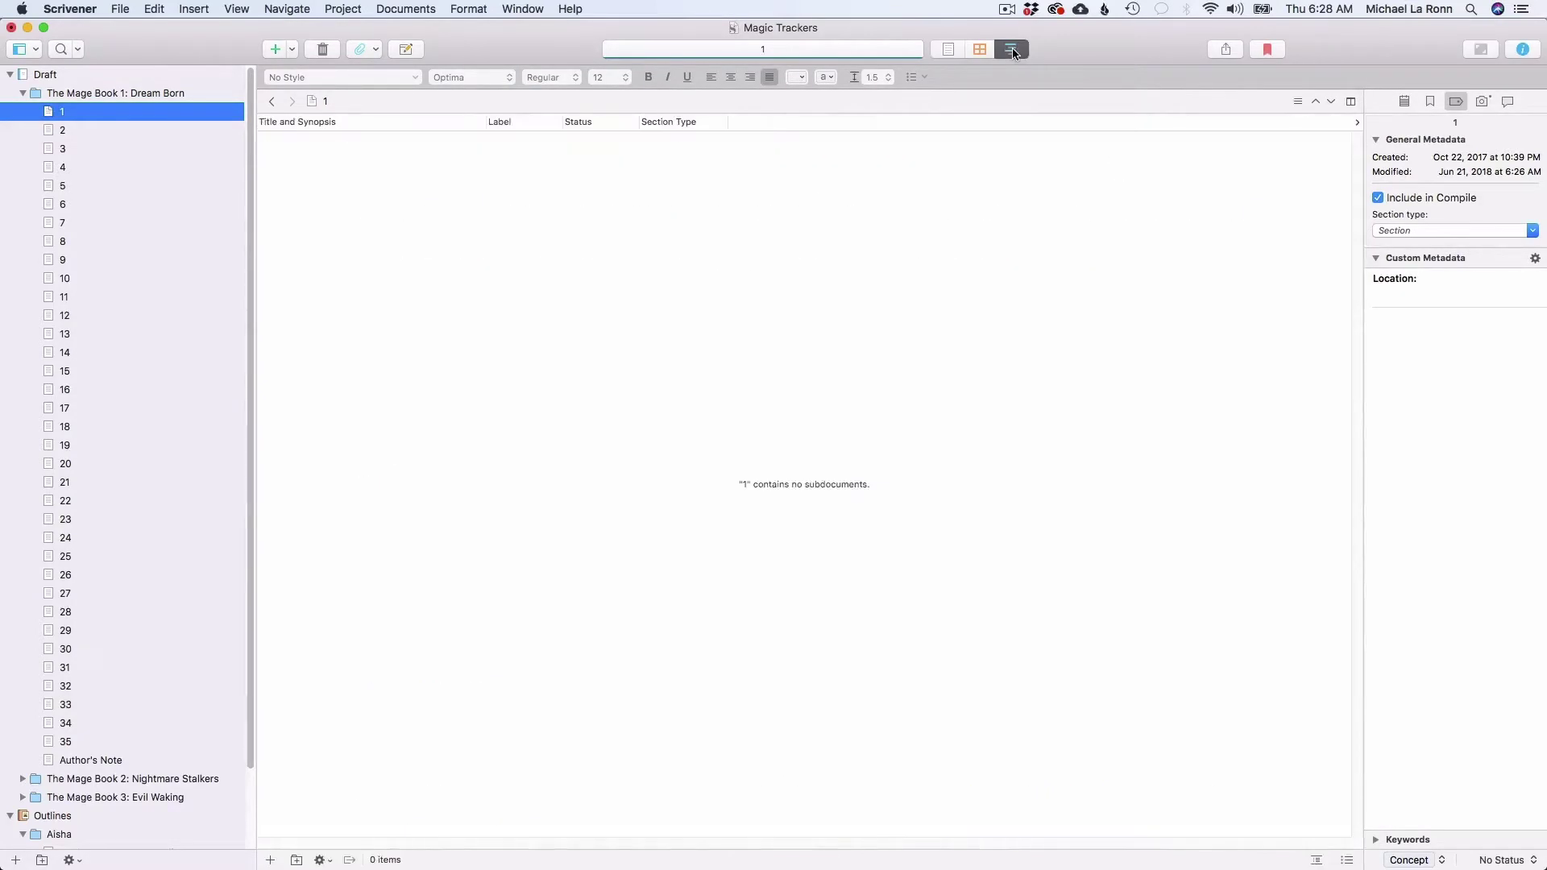
left_click(127, 95)
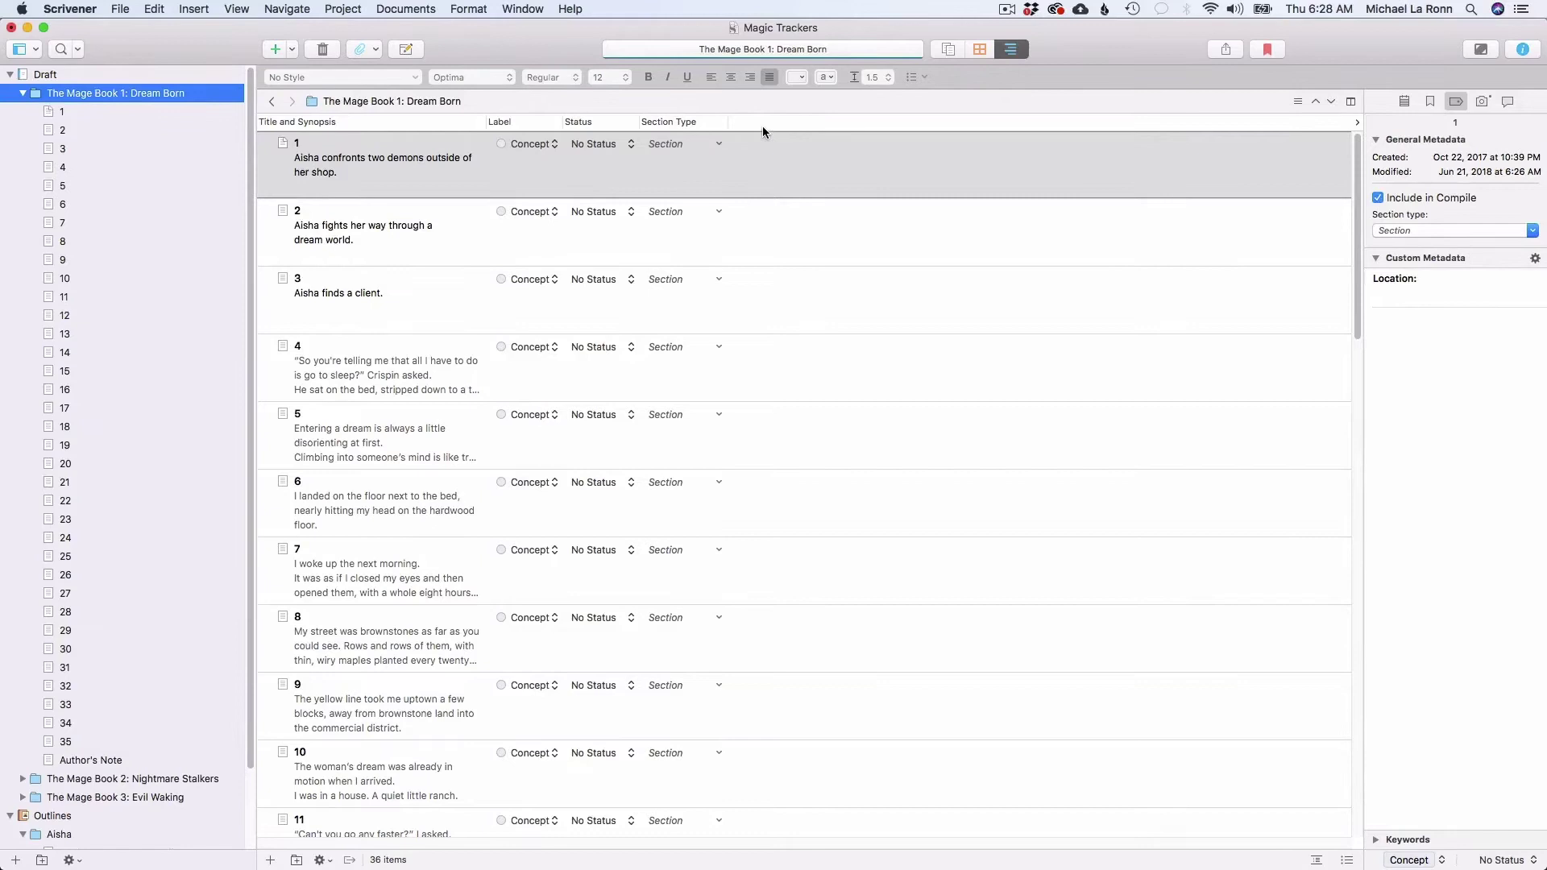
right_click(764, 121)
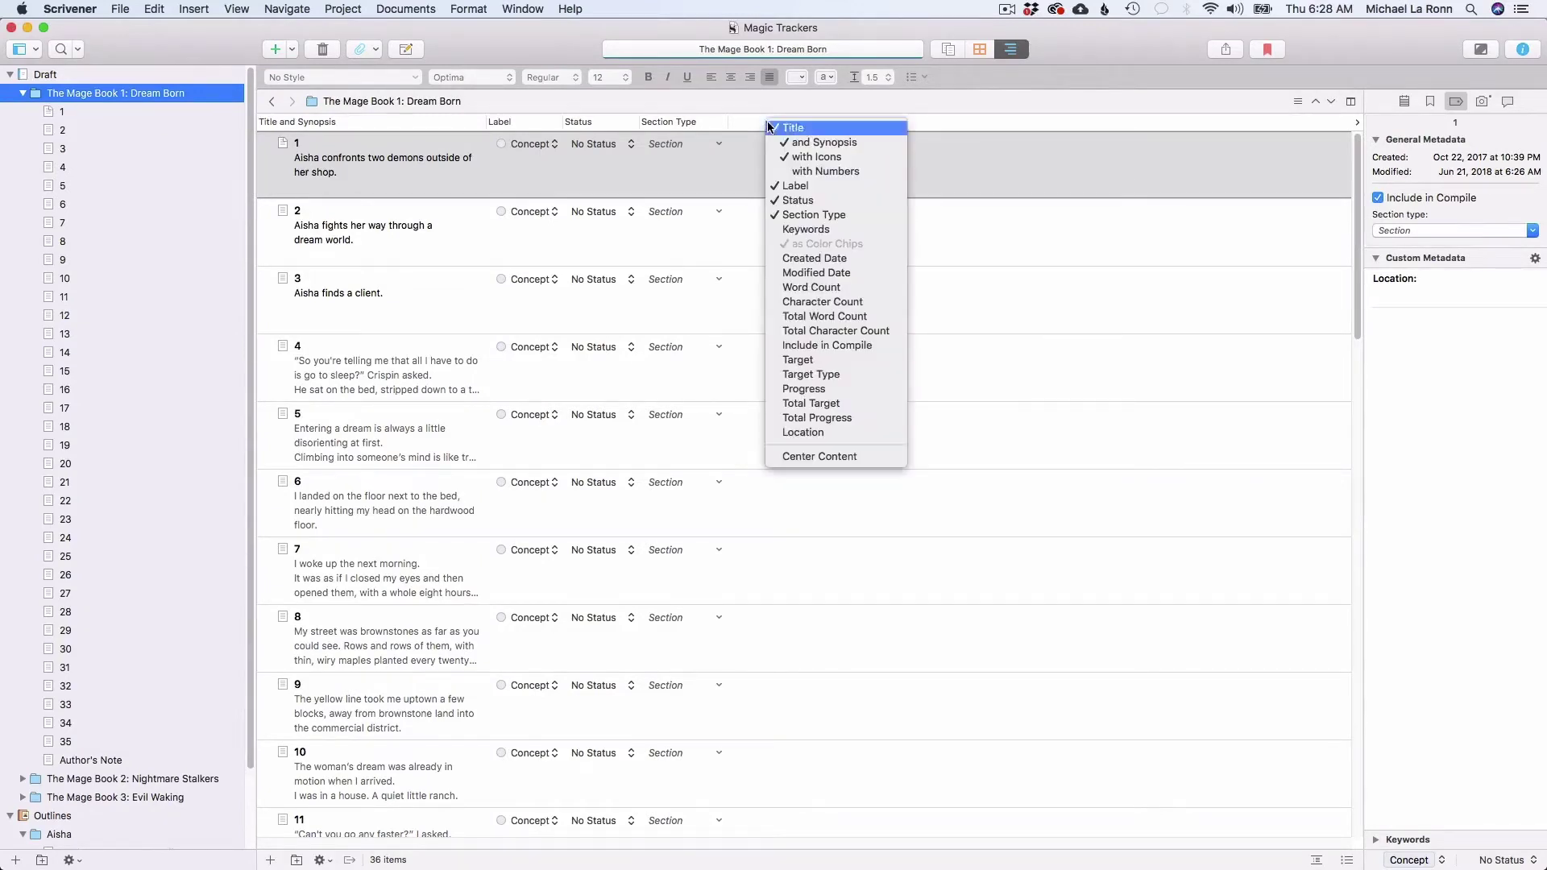
left_click(810, 434)
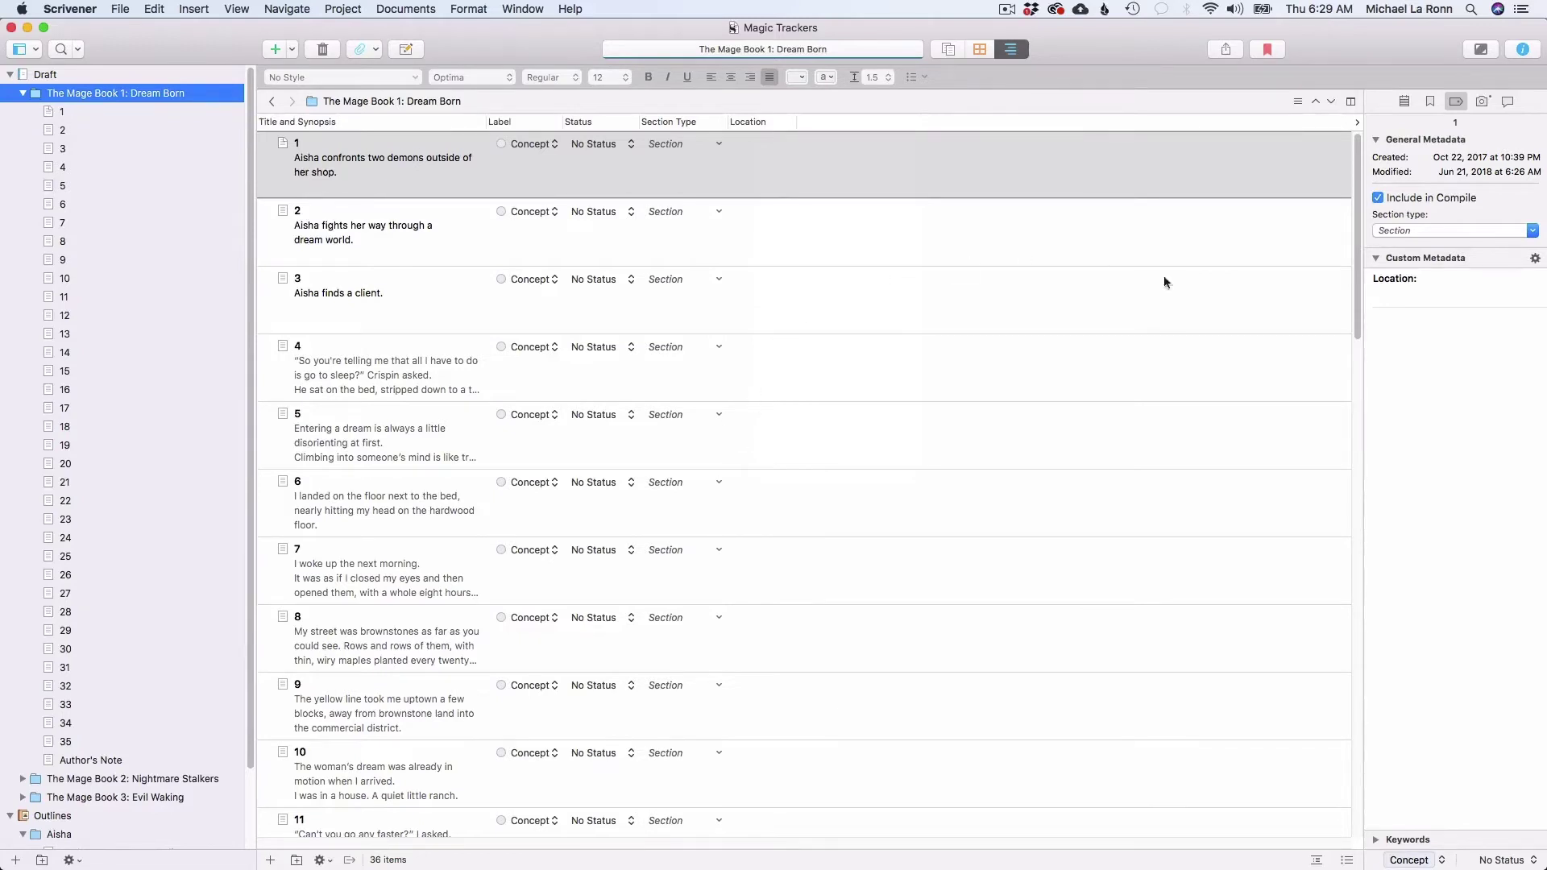
Add a Checkbox-type custom metadata field named Dream Sequence.
left_click(1535, 258)
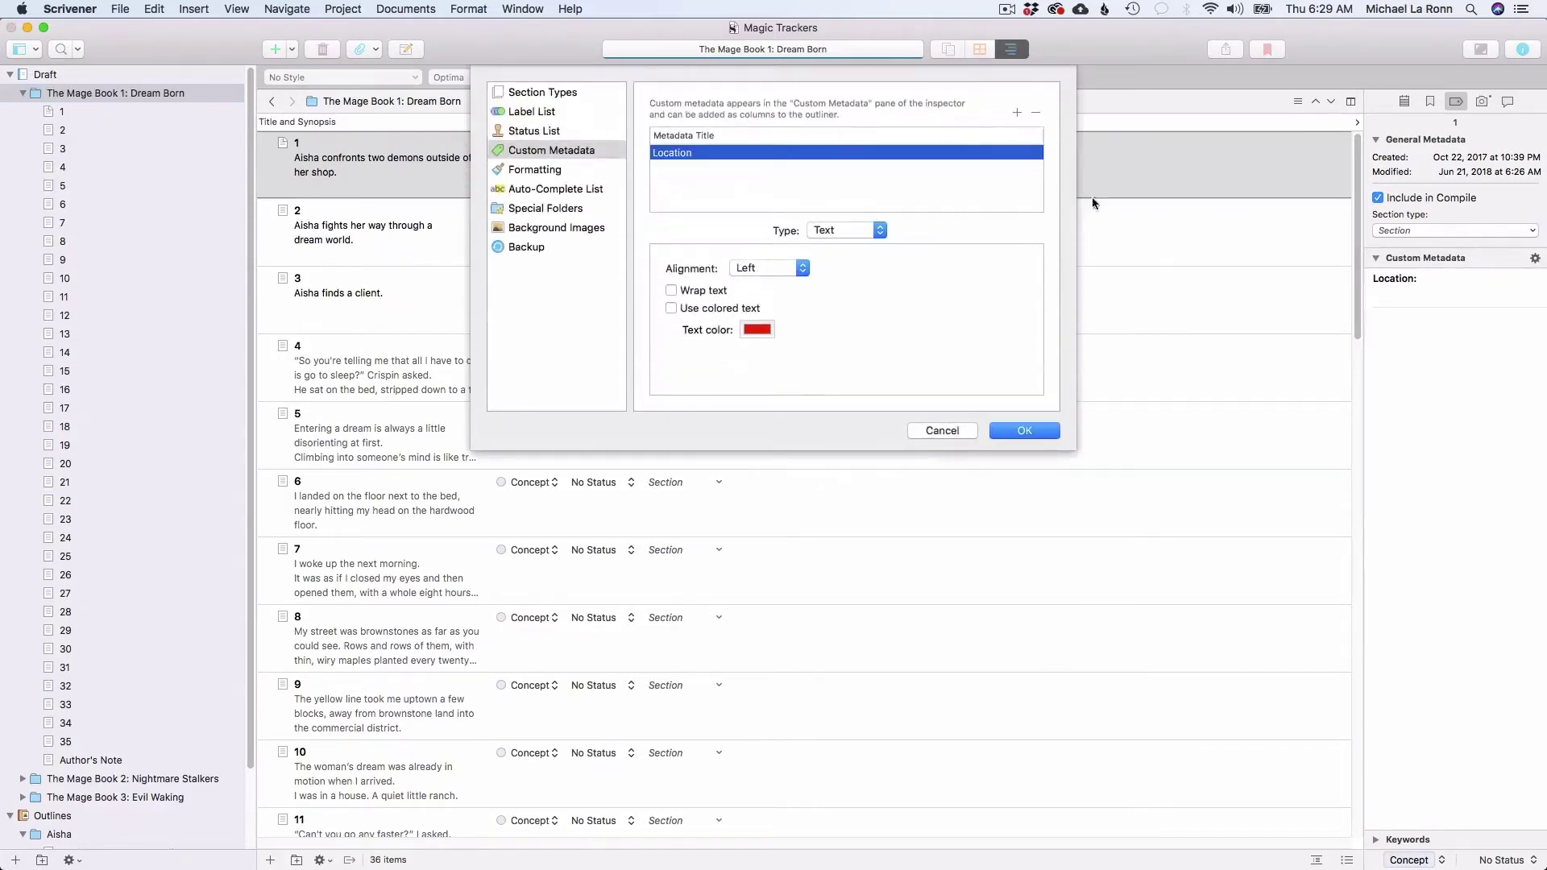
left_click(1018, 112)
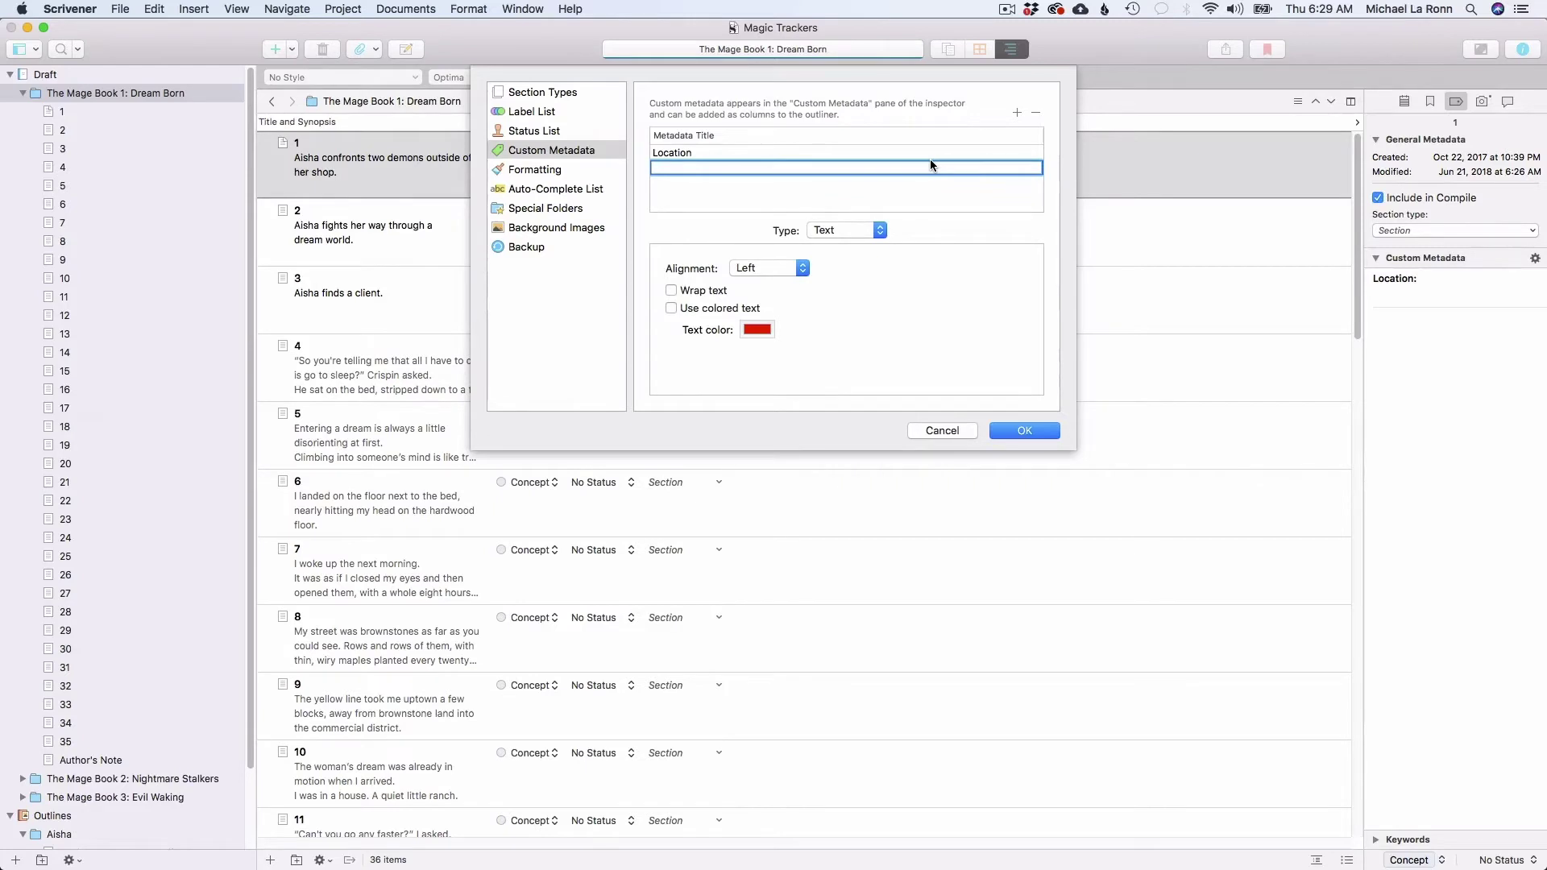
type("Dream Sequence")
key("Return")
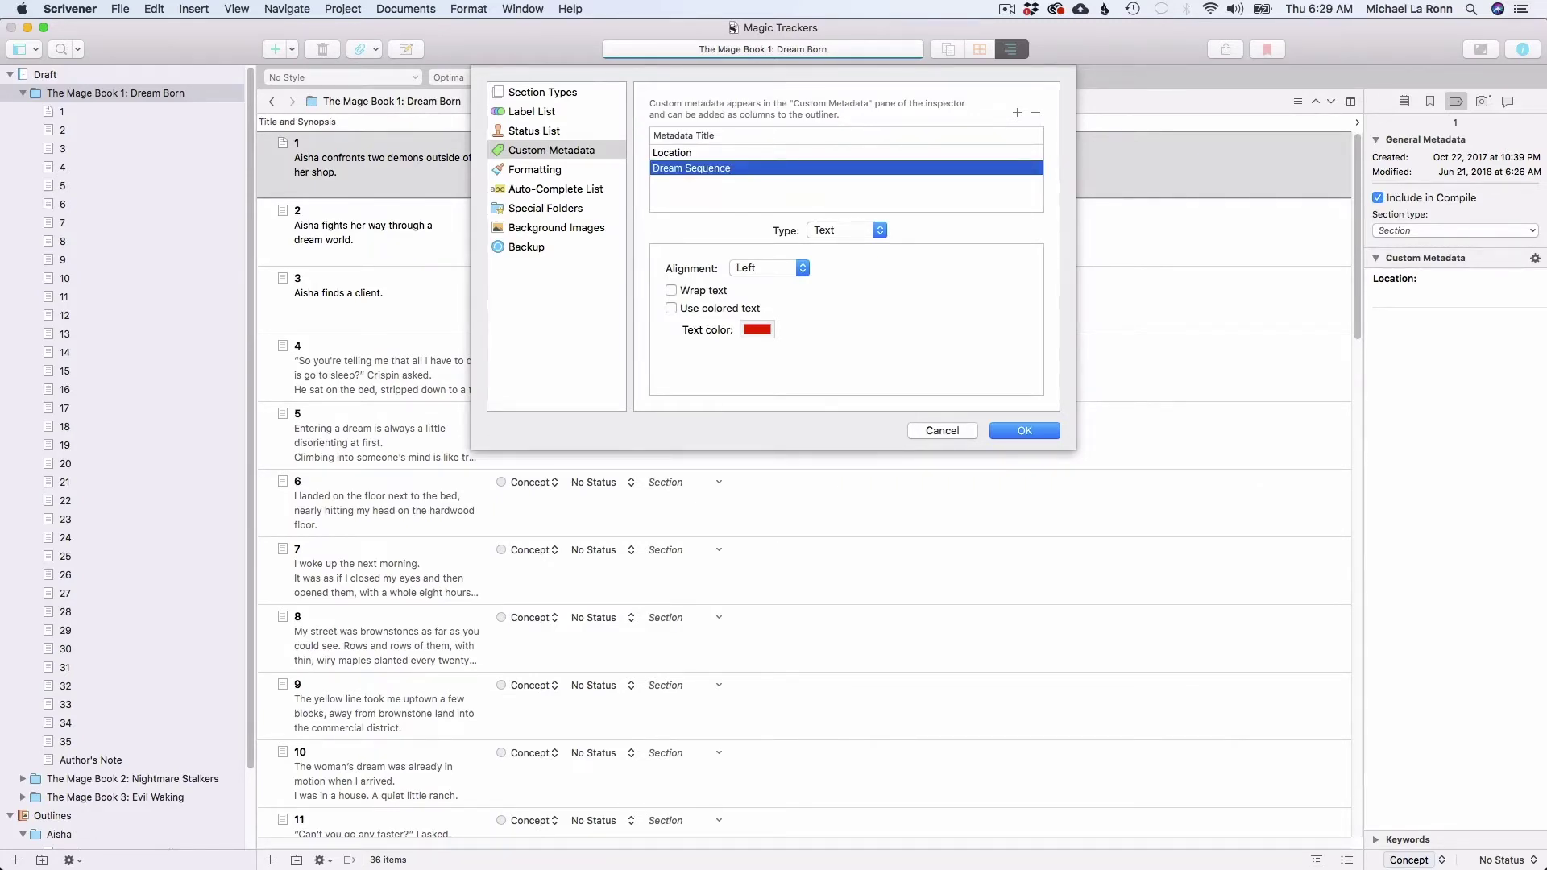
left_click(872, 229)
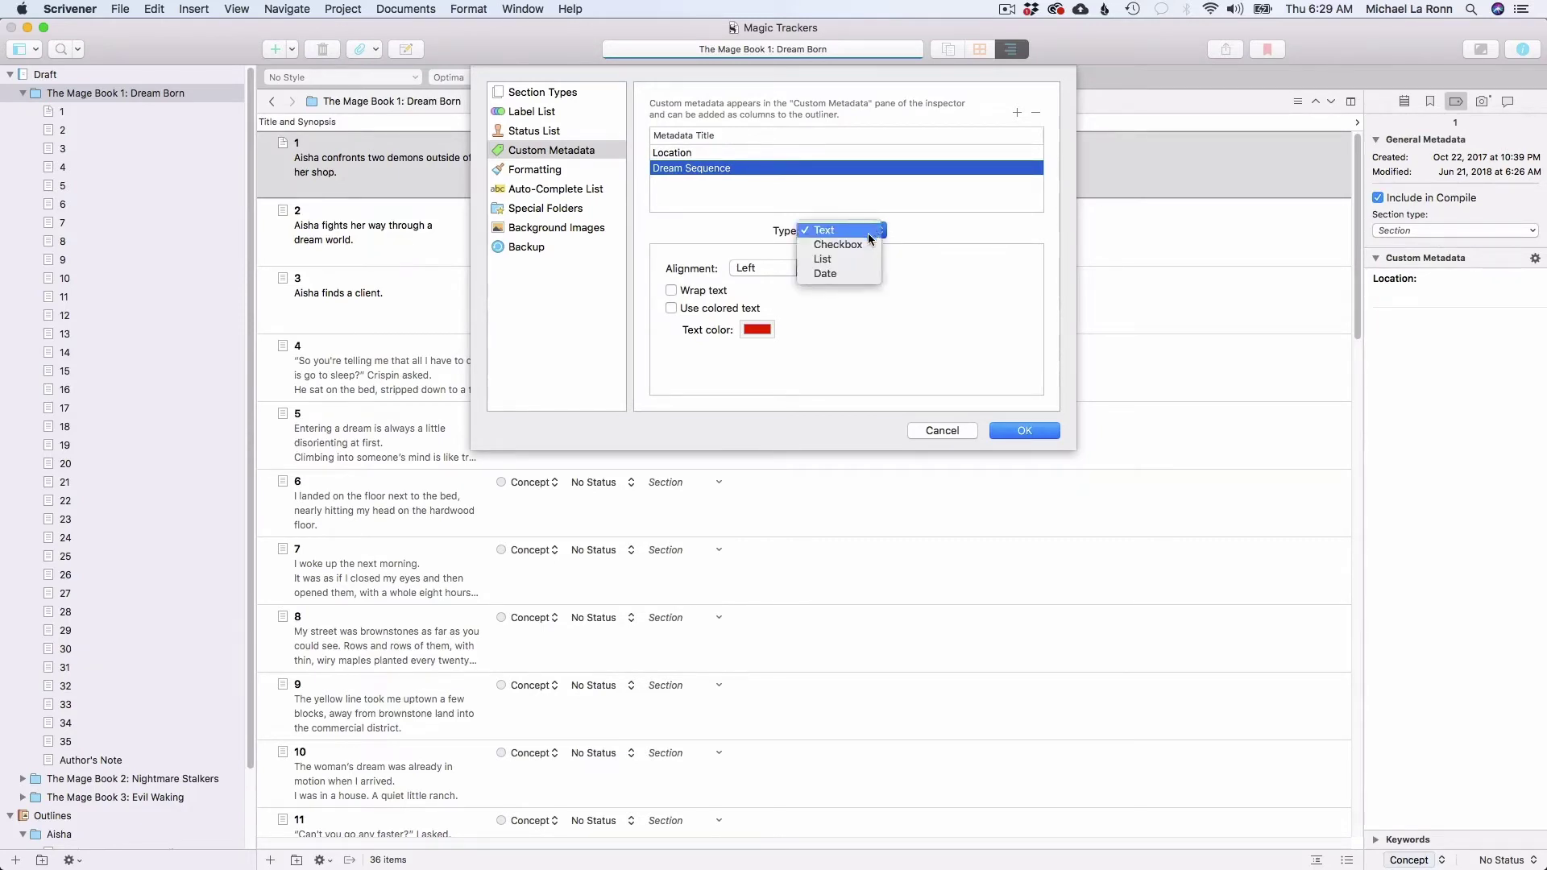
left_click(862, 239)
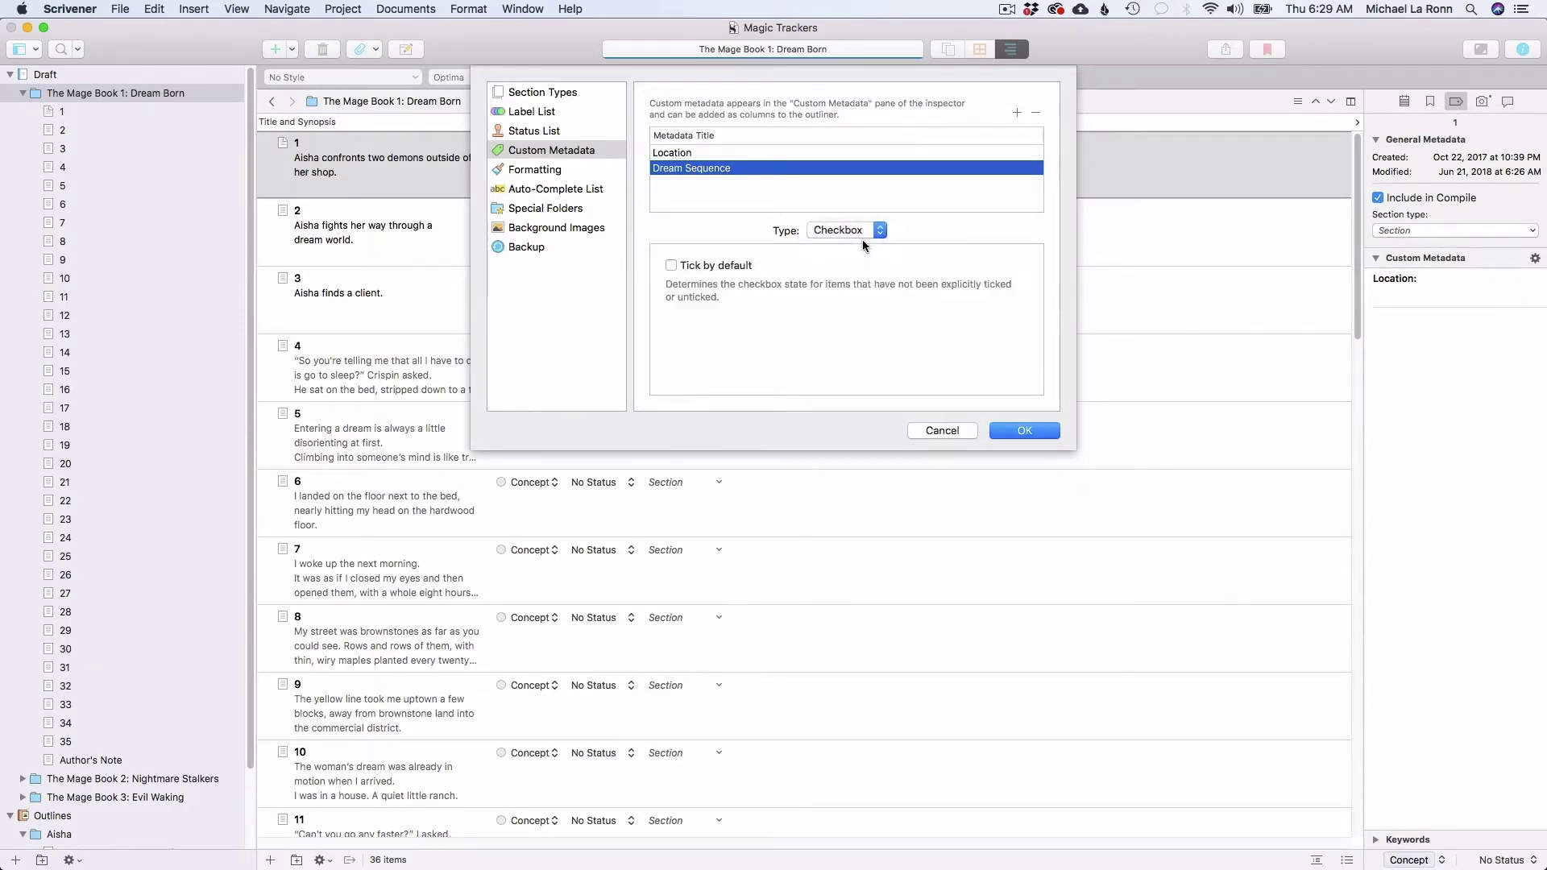
left_click(1042, 434)
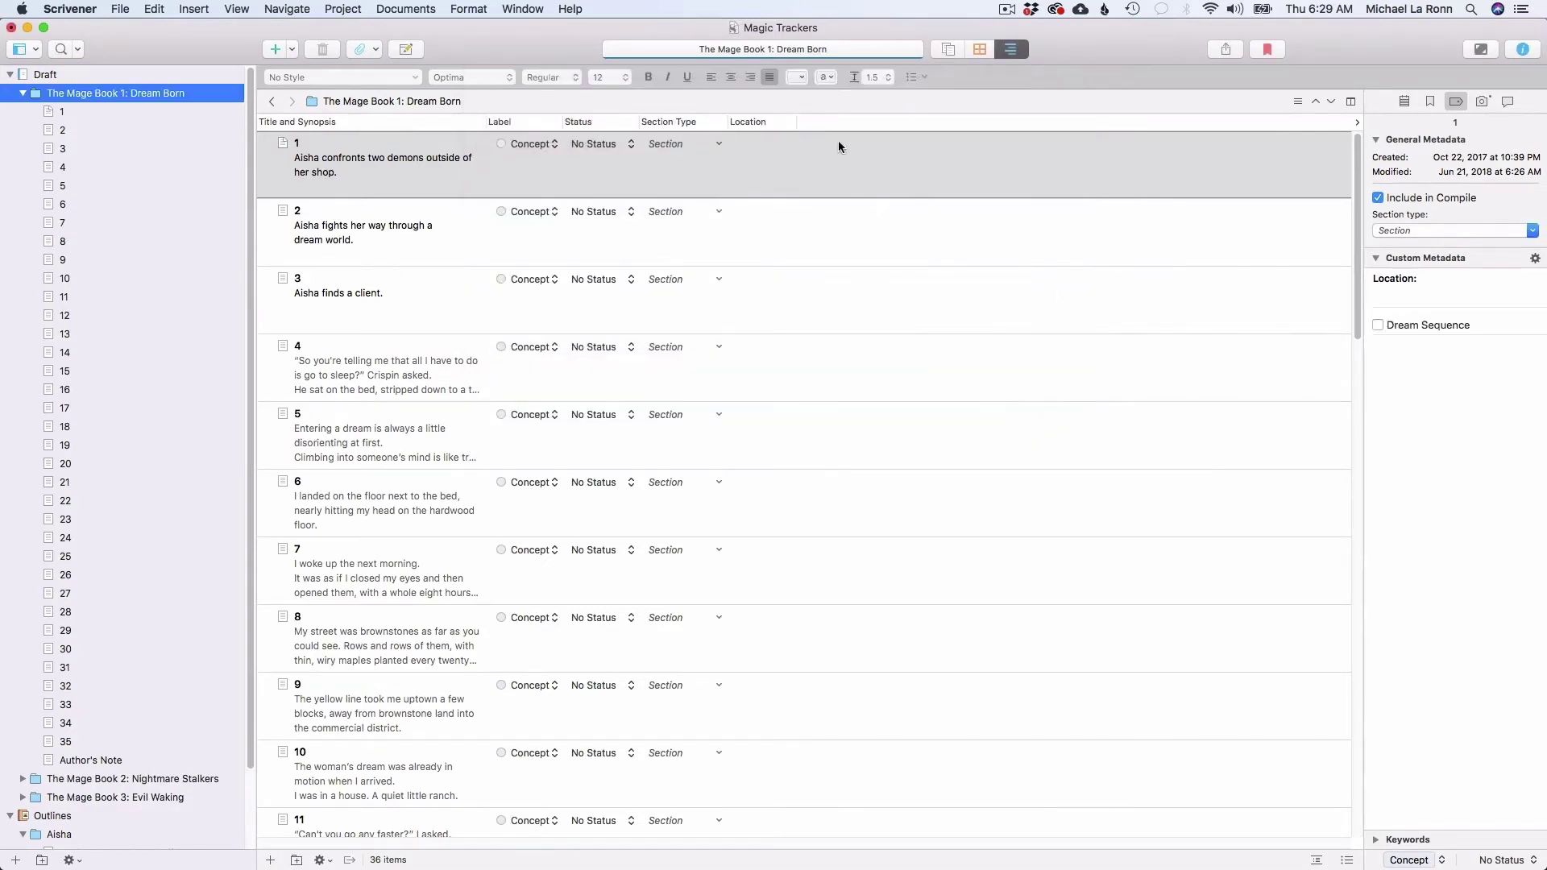
Show the Dream Sequence column, tick scenes 1, 4 and 6, and sort so they come first.
right_click(814, 119)
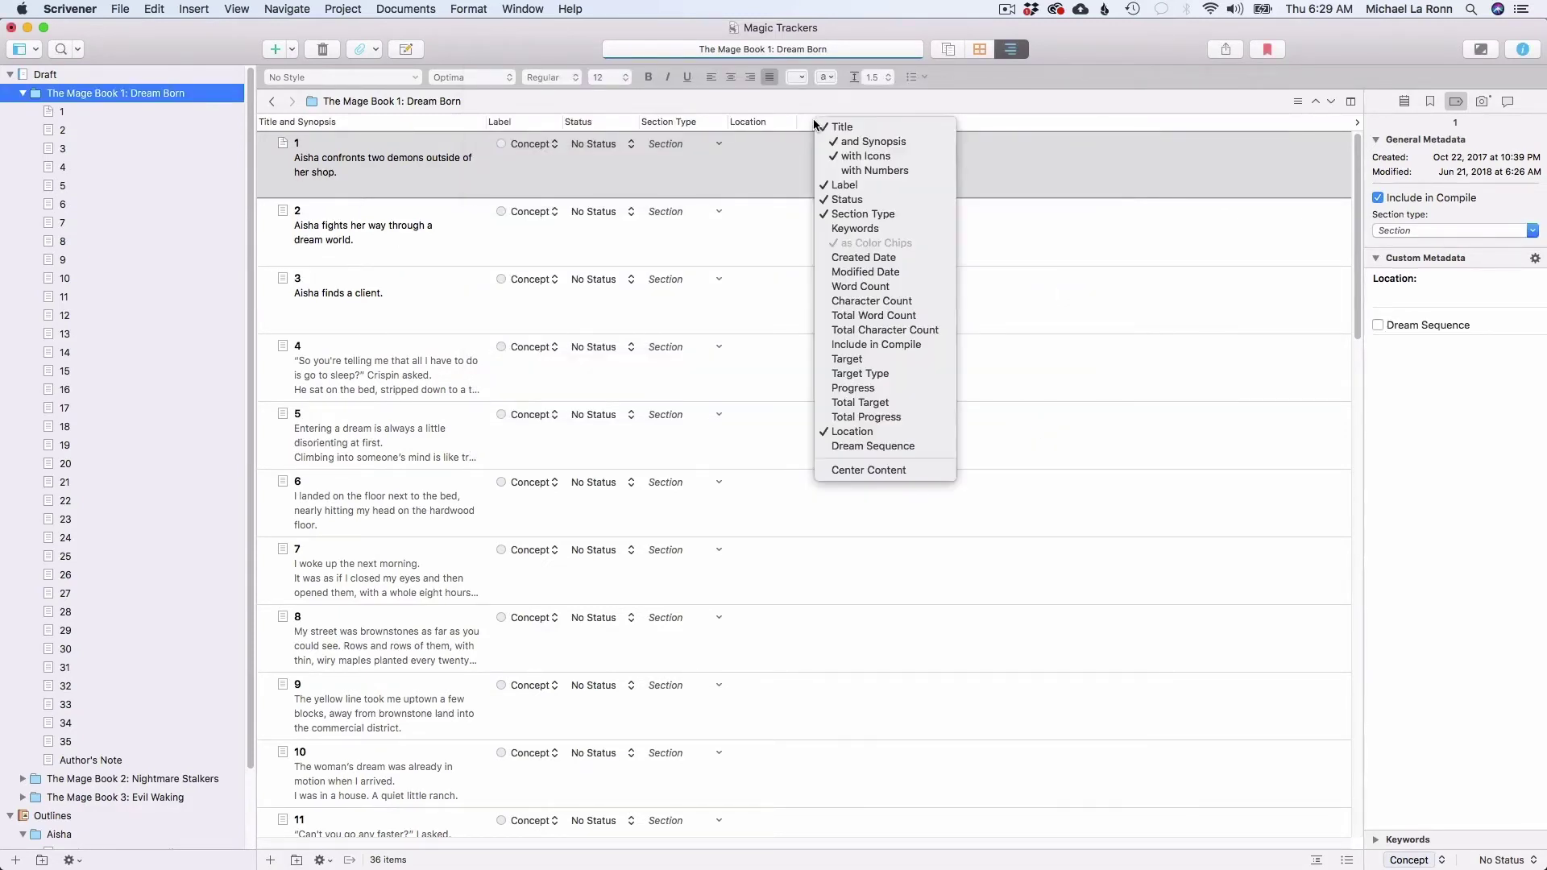
left_click(880, 445)
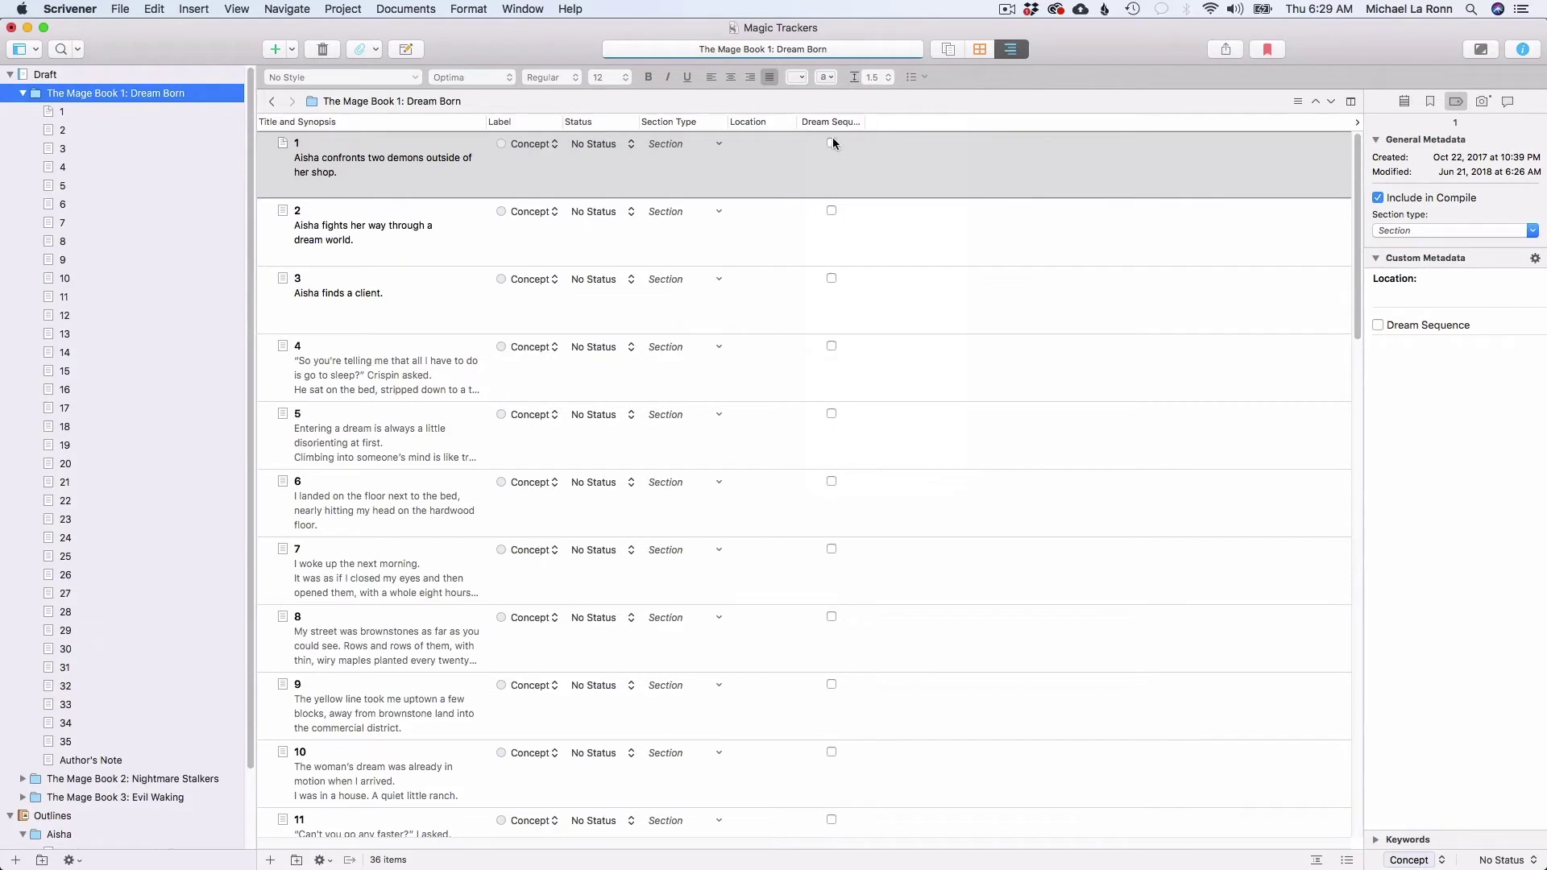
left_click(832, 144)
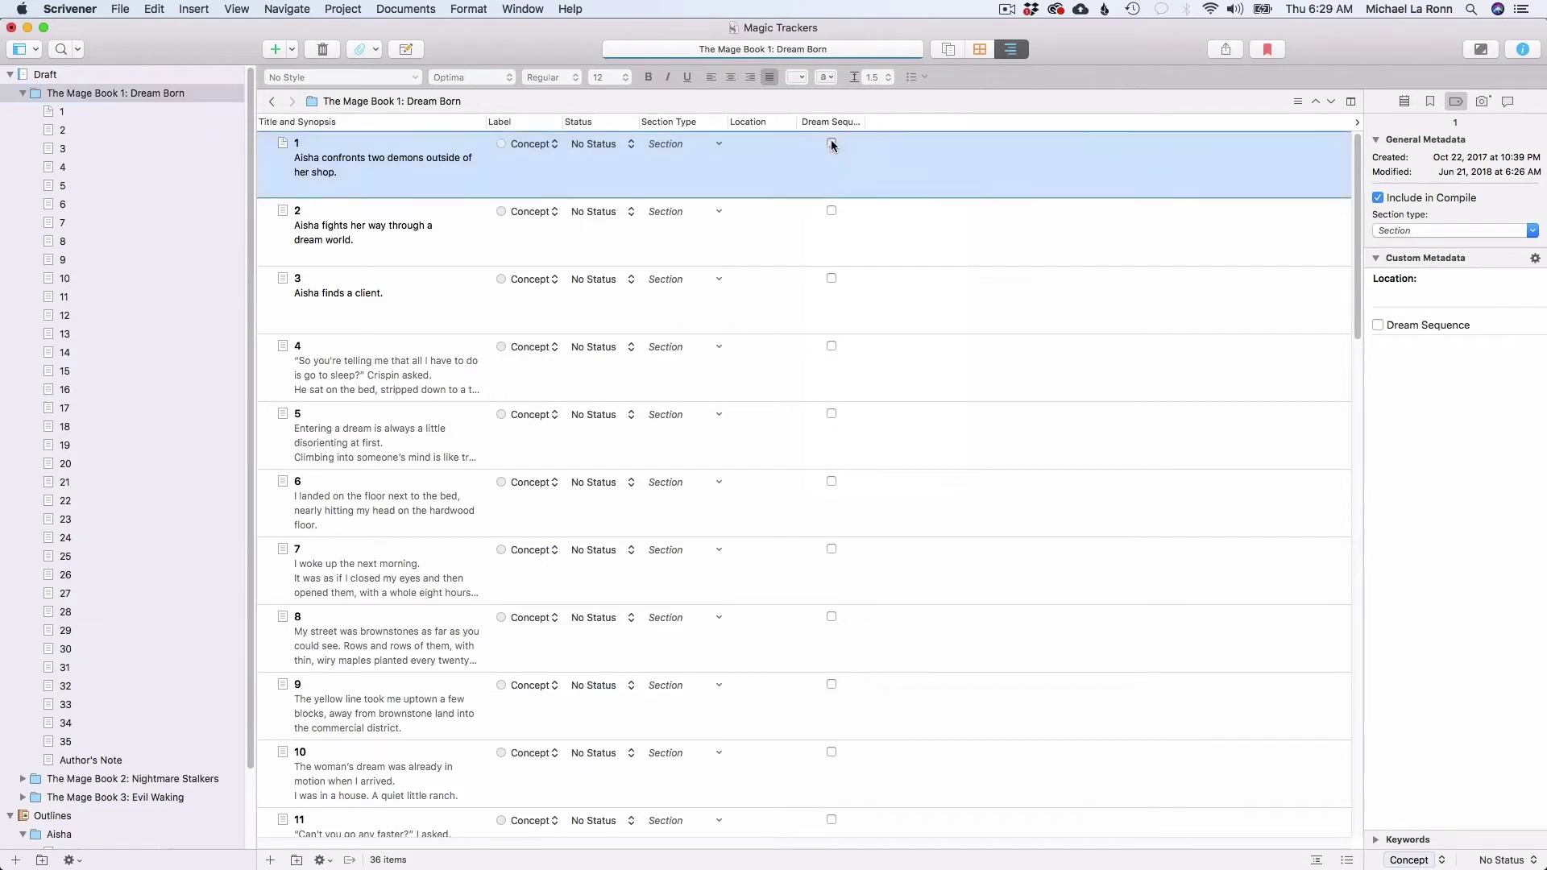
left_click(830, 348)
left_click(832, 482)
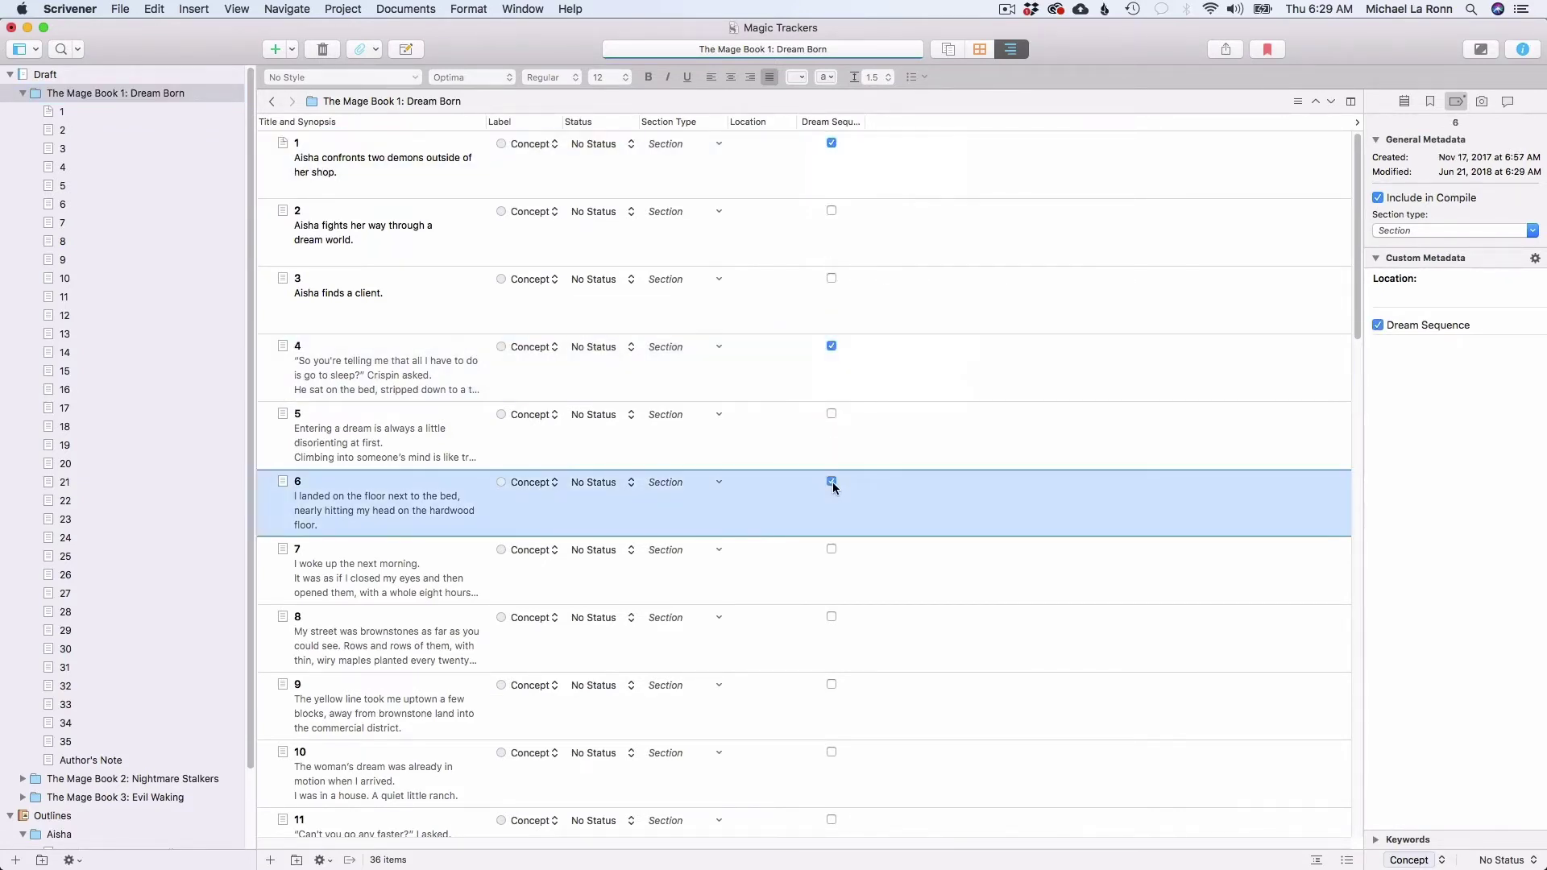
left_click(833, 122)
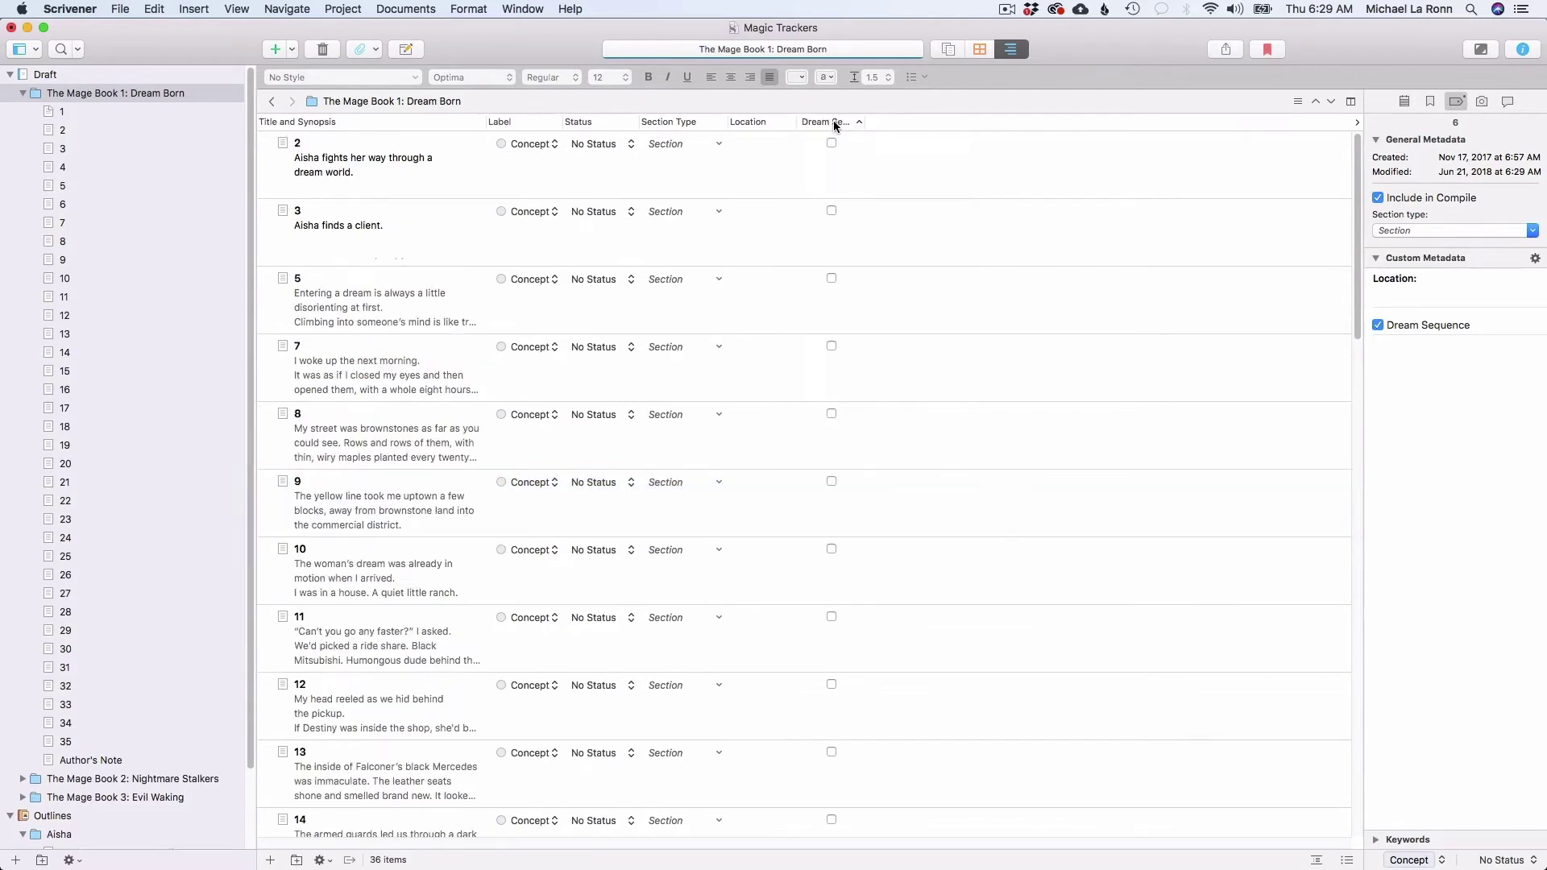
left_click(833, 122)
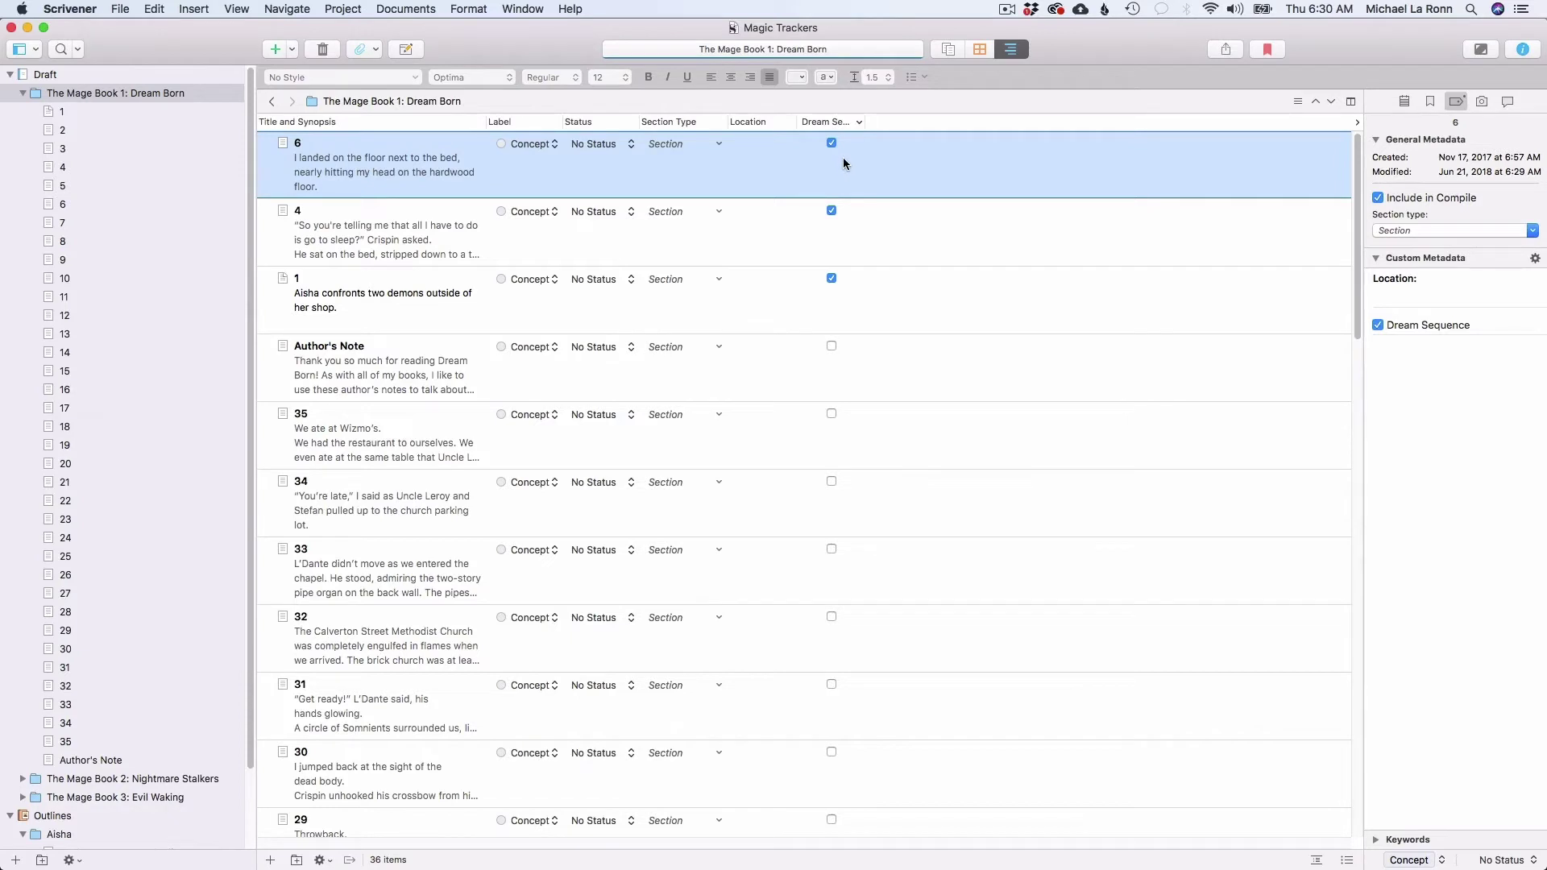
left_click(533, 146)
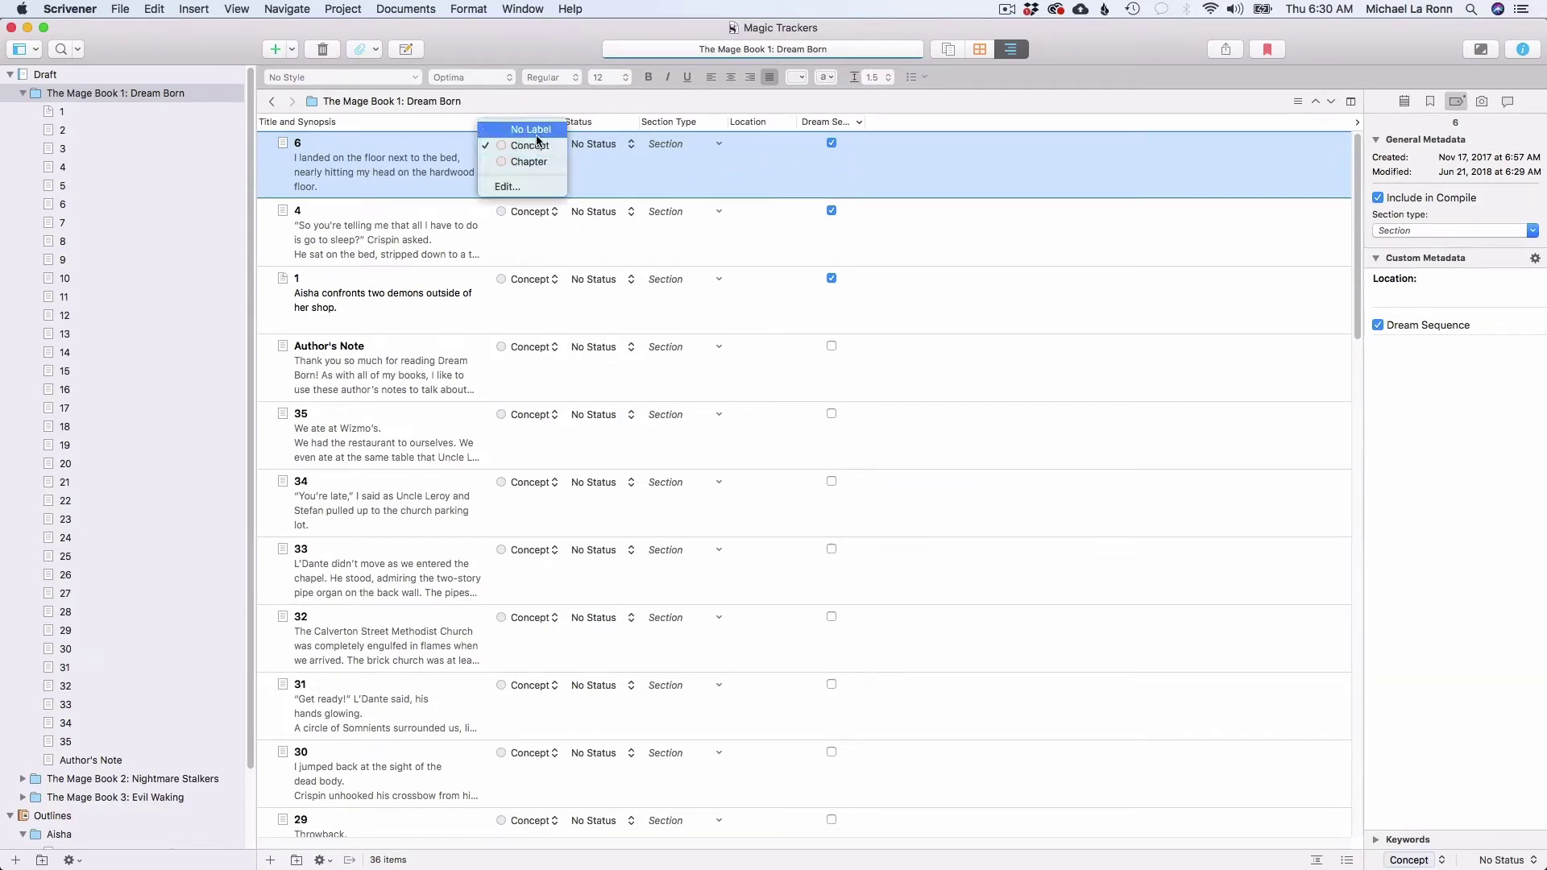
left_click(574, 101)
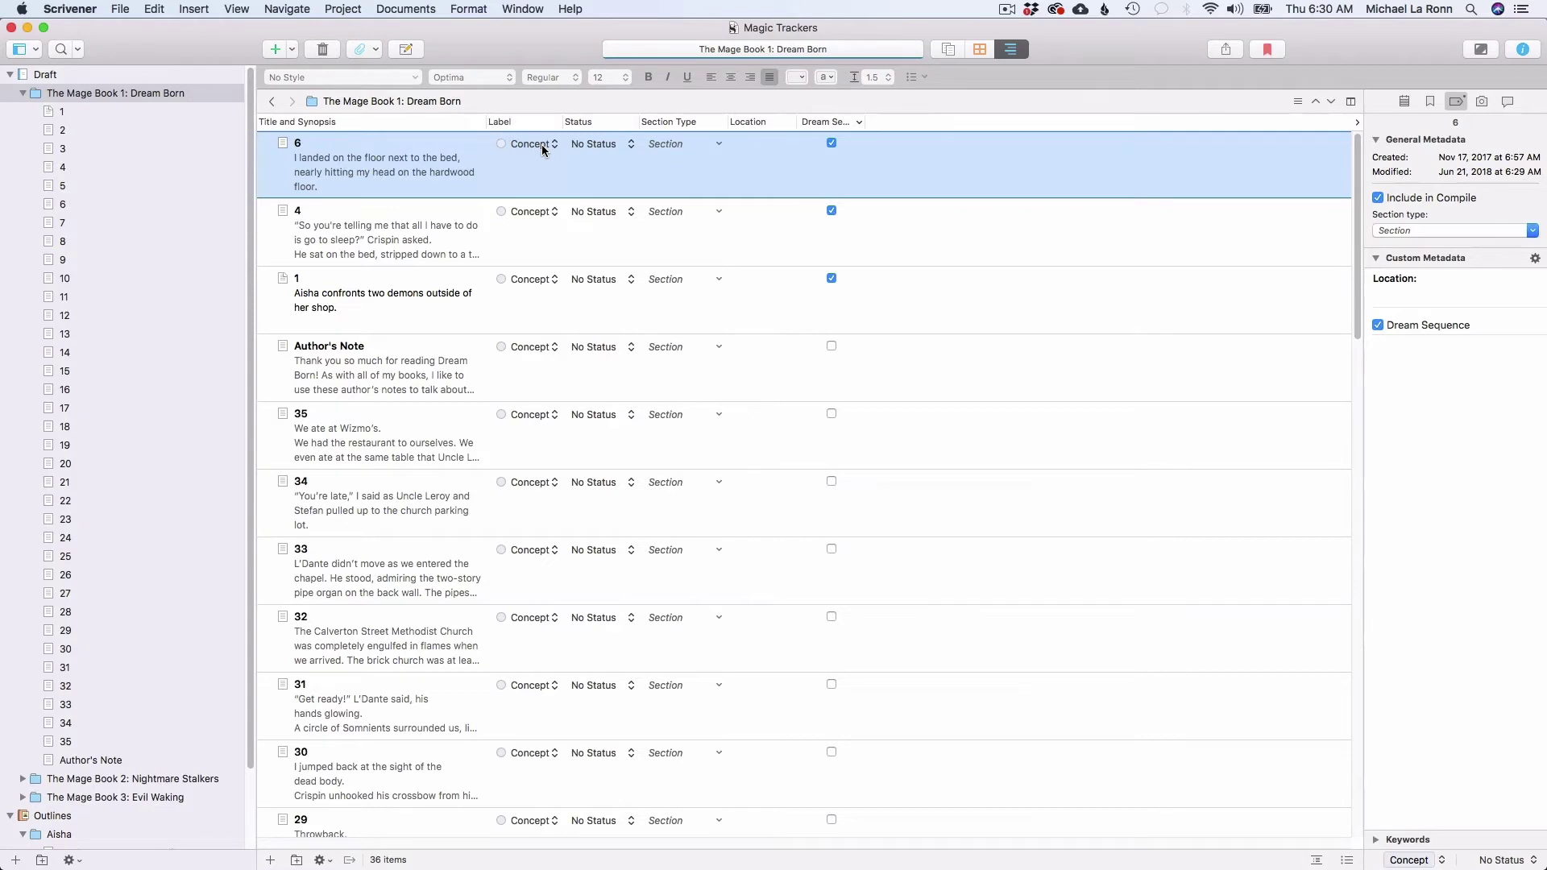
left_click(599, 146)
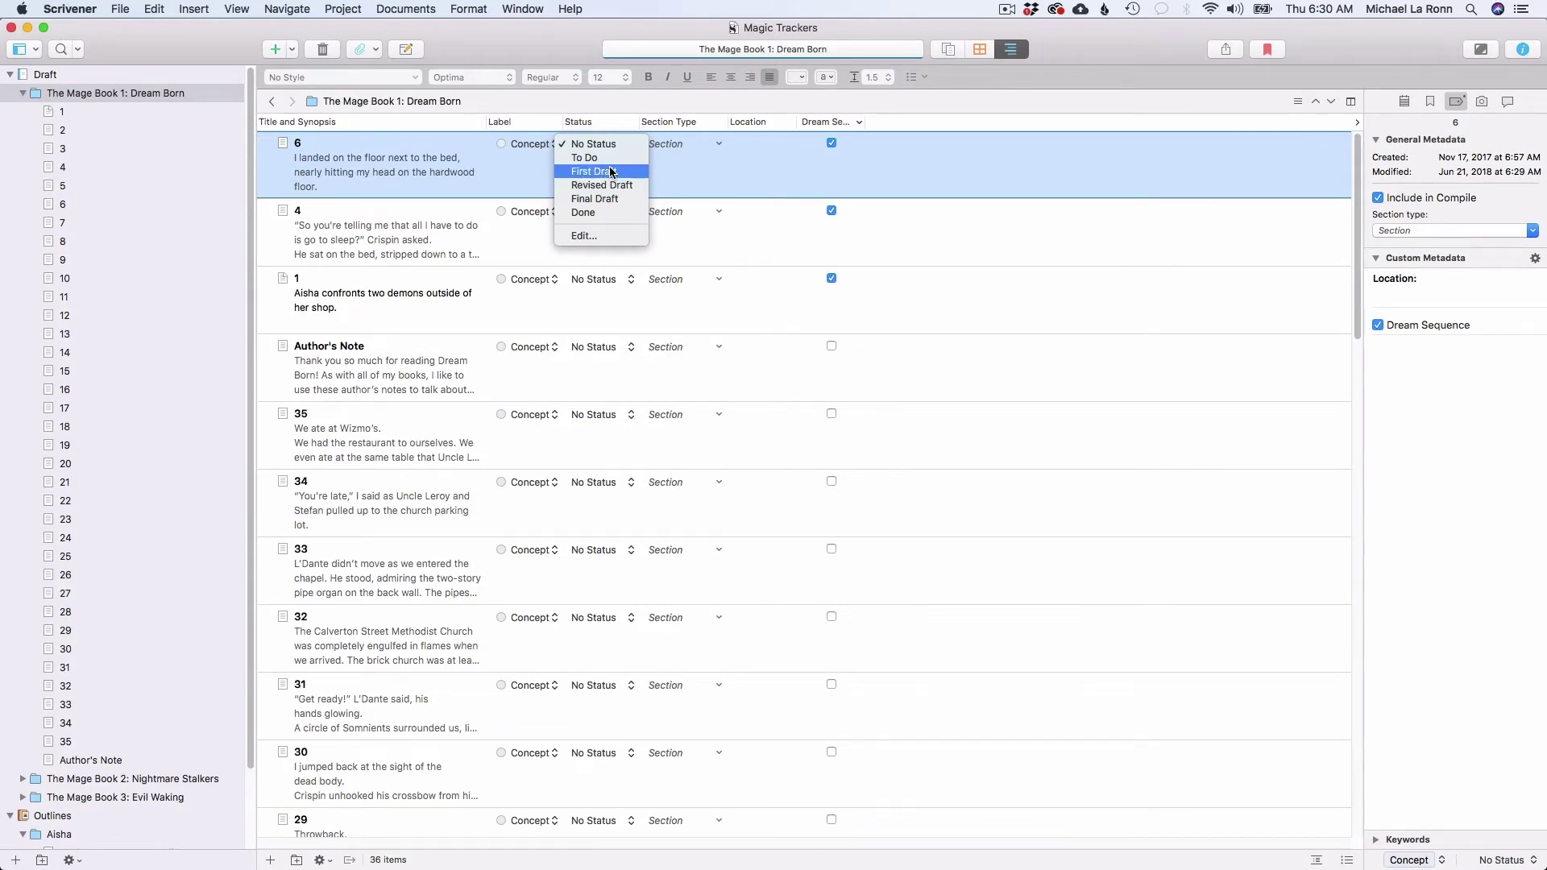
left_click(622, 98)
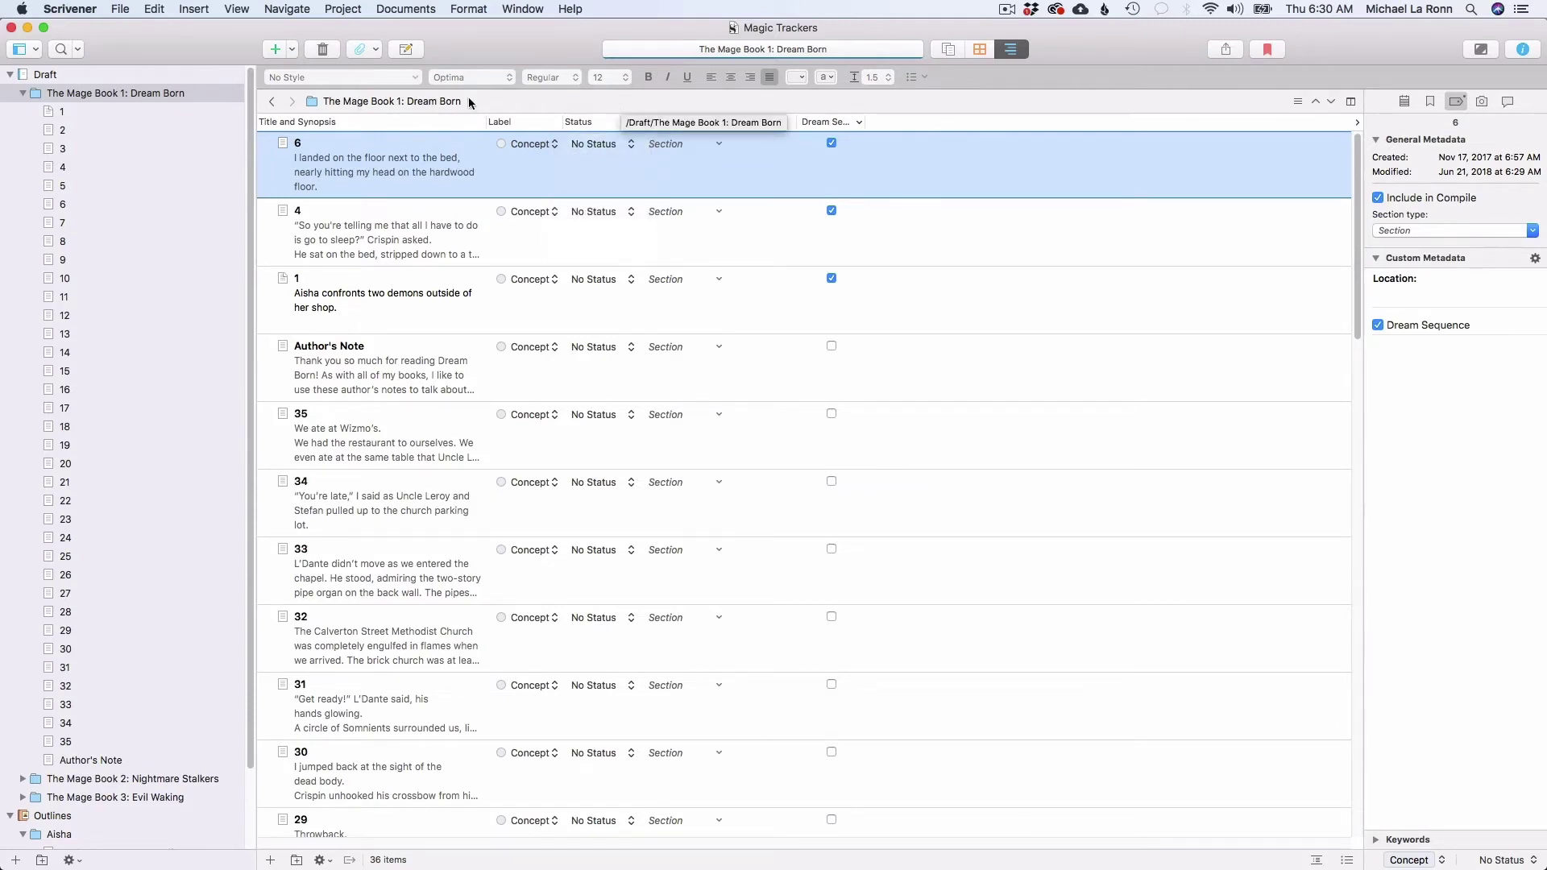
Open scene 1 and preview its 6/5/18 Untitled Snapshot in the Snapshots inspector.
left_click(100, 112)
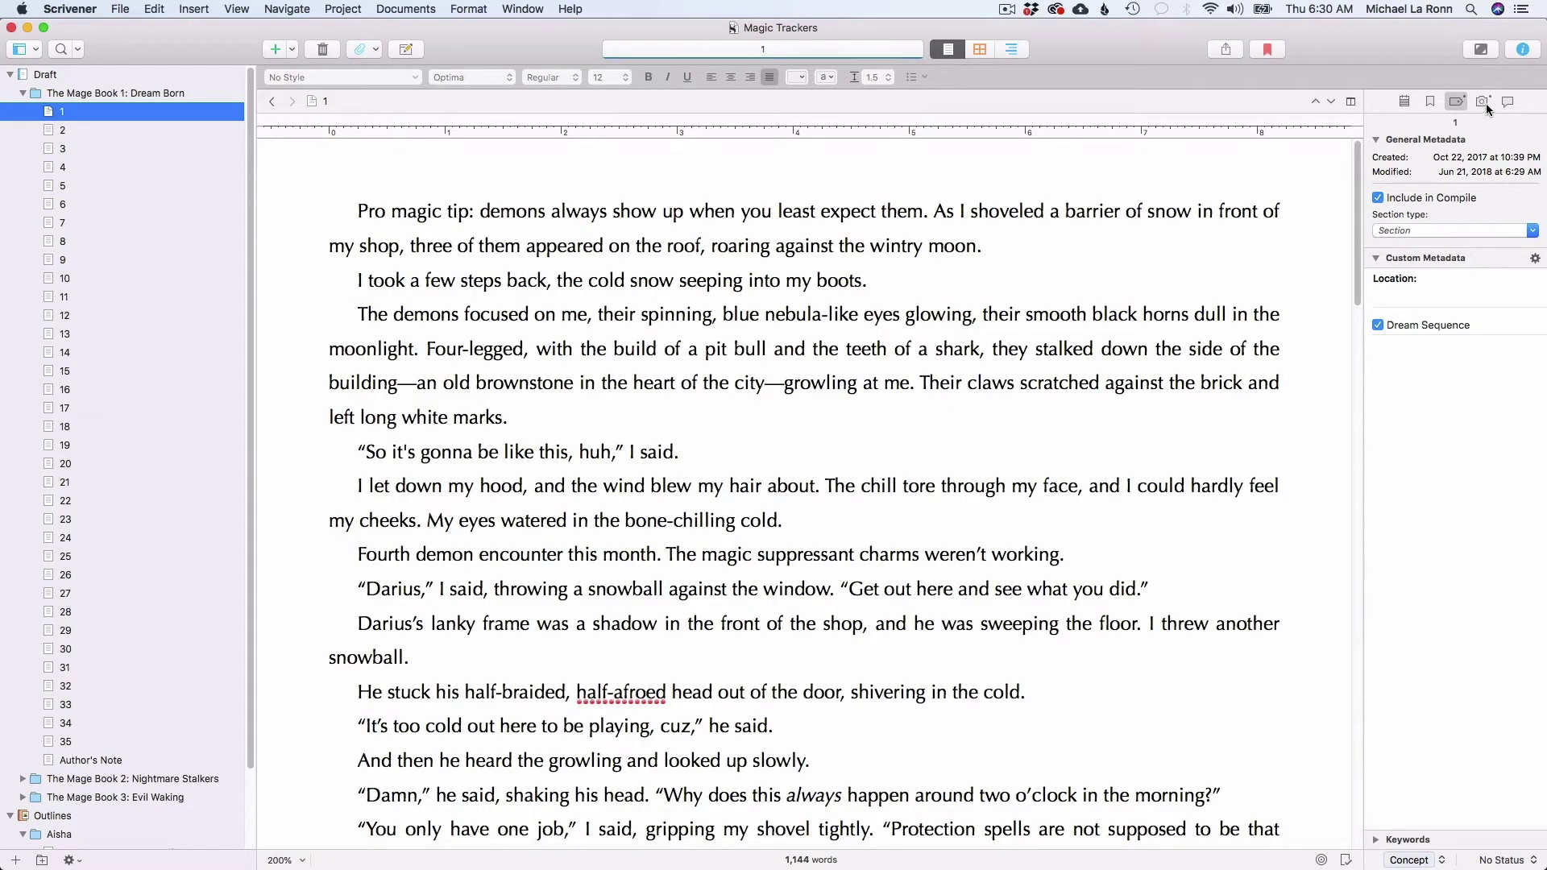
left_click(1483, 100)
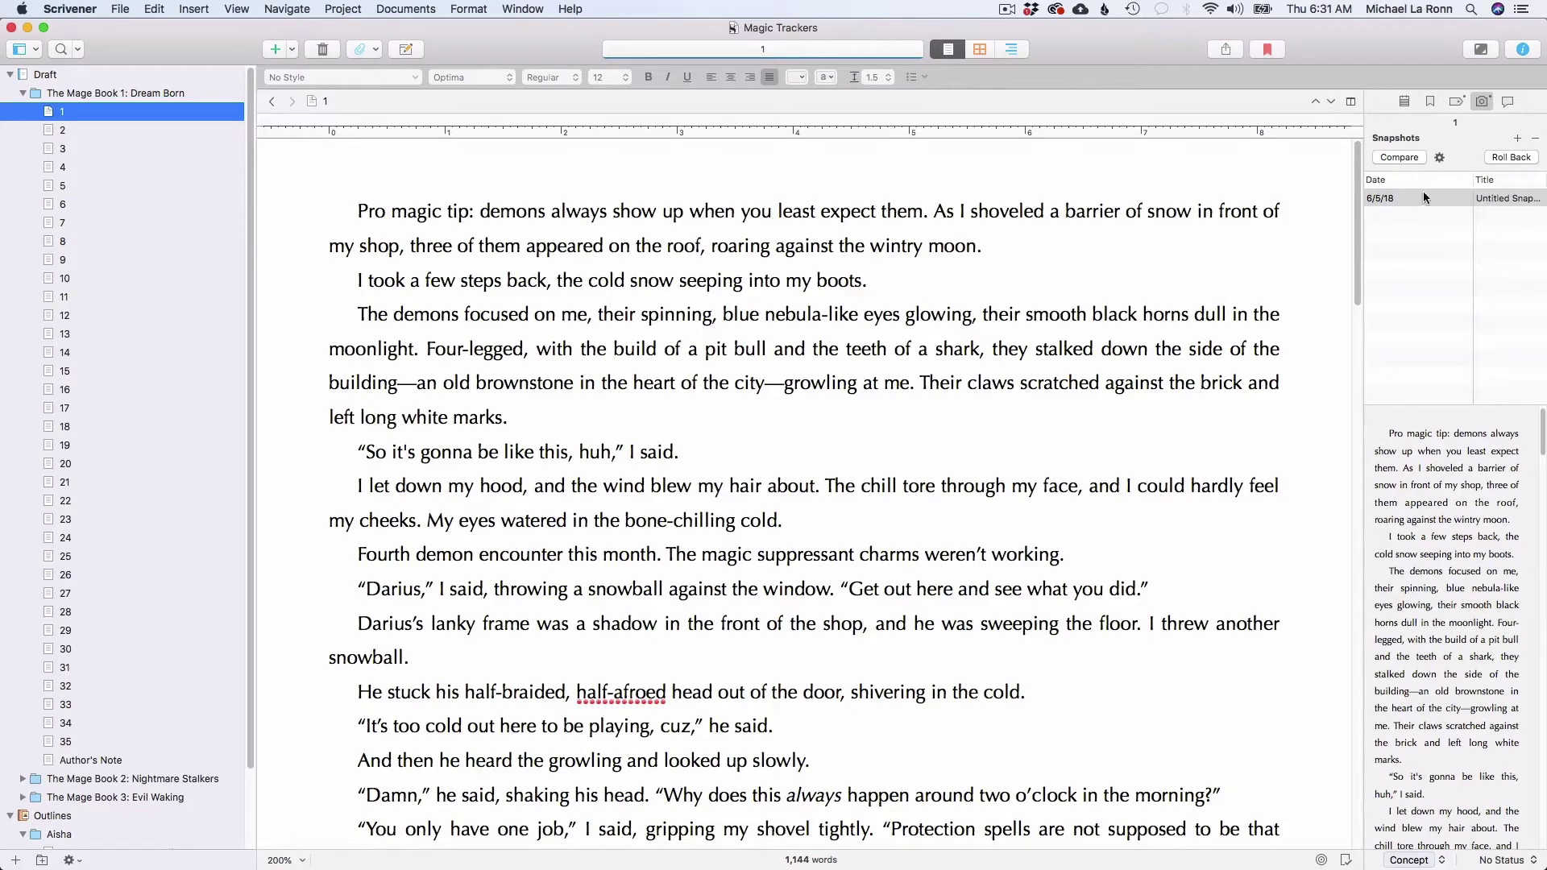
left_click(1400, 200)
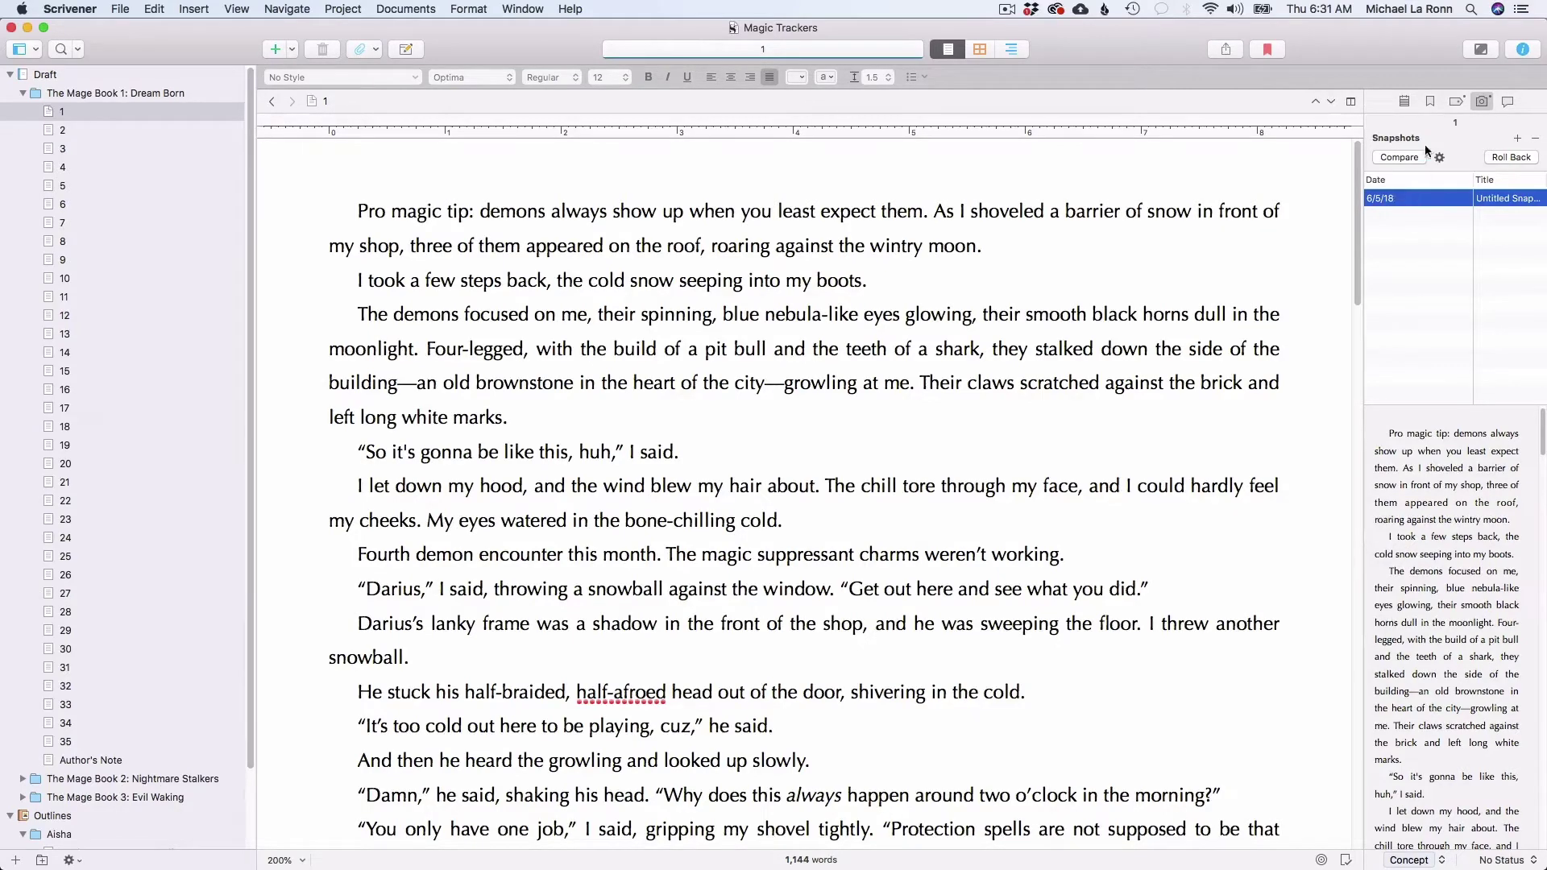
Add the comment 'Is this the right word?' on 'moon' in scene 1's opening paragraph.
left_click(1509, 103)
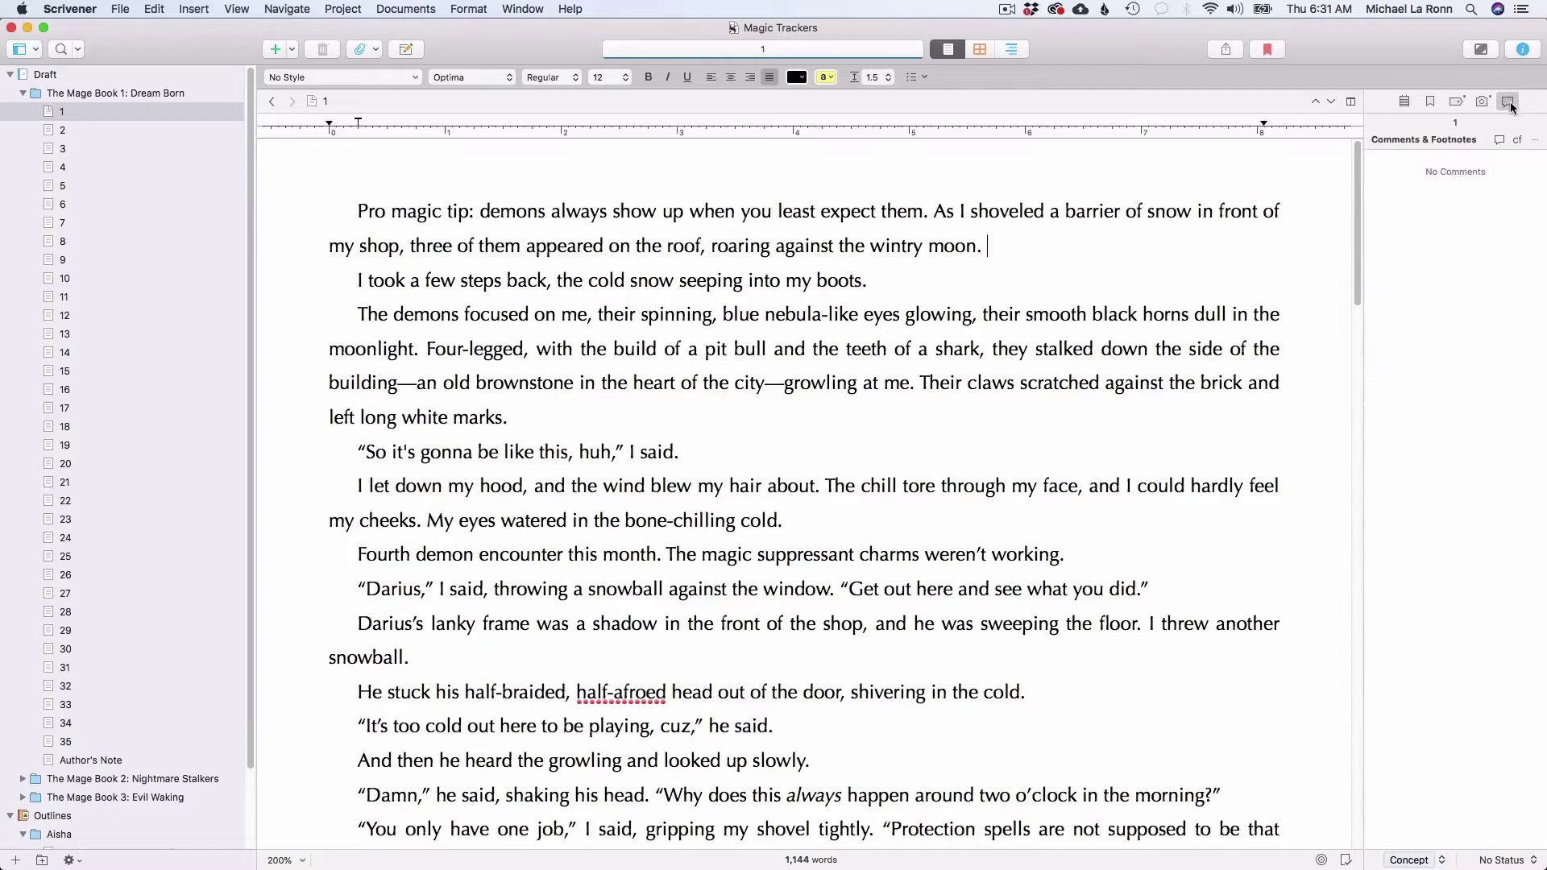
left_click(956, 246)
left_click(1000, 243)
left_click(1499, 140)
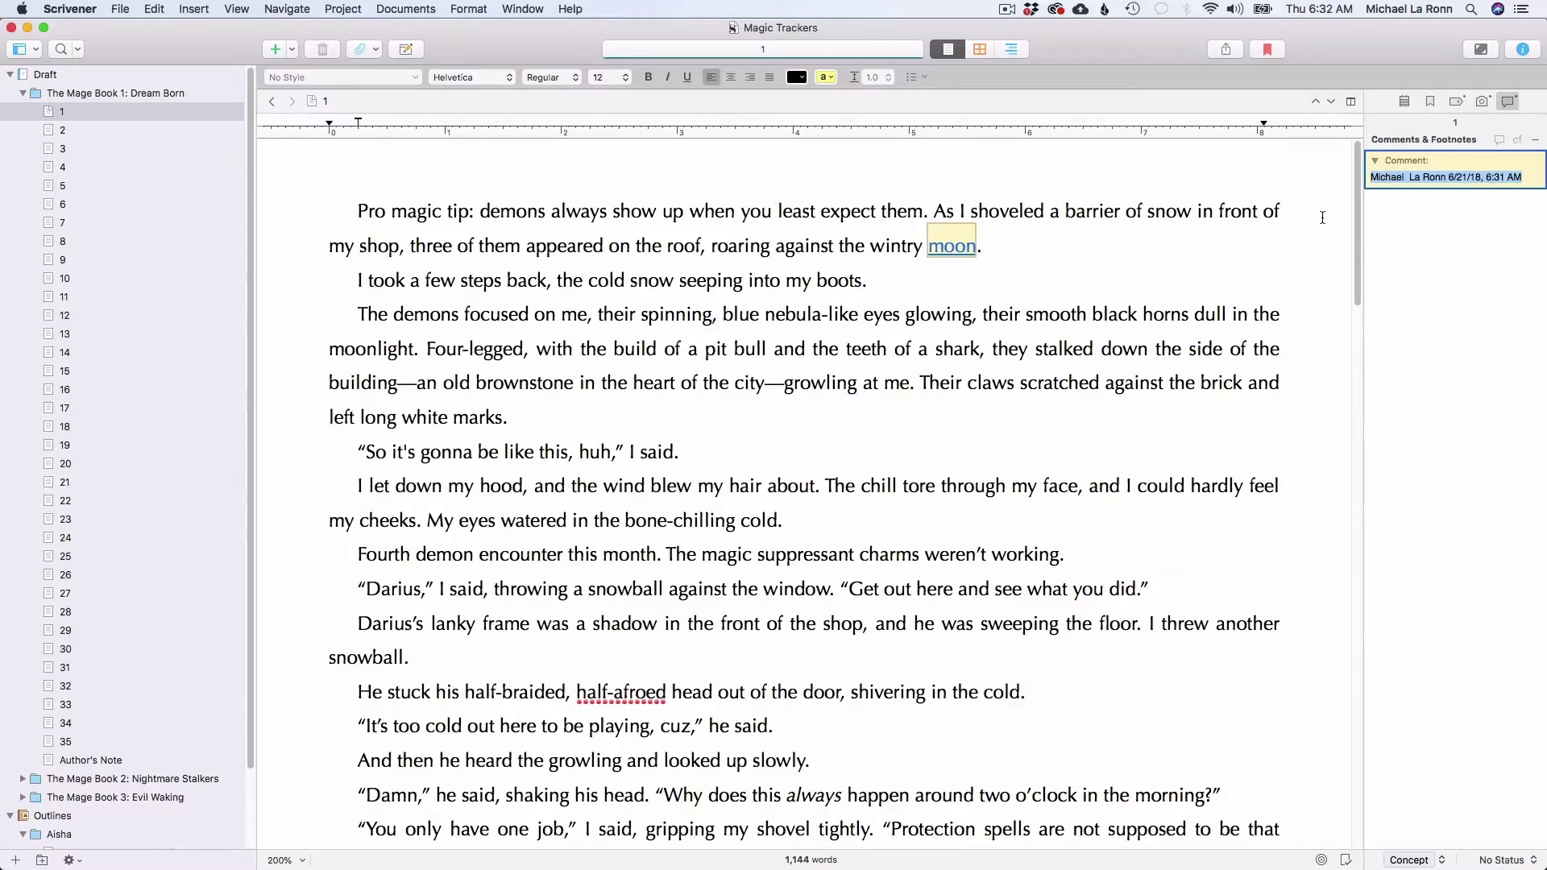
type("Is this the right word?")
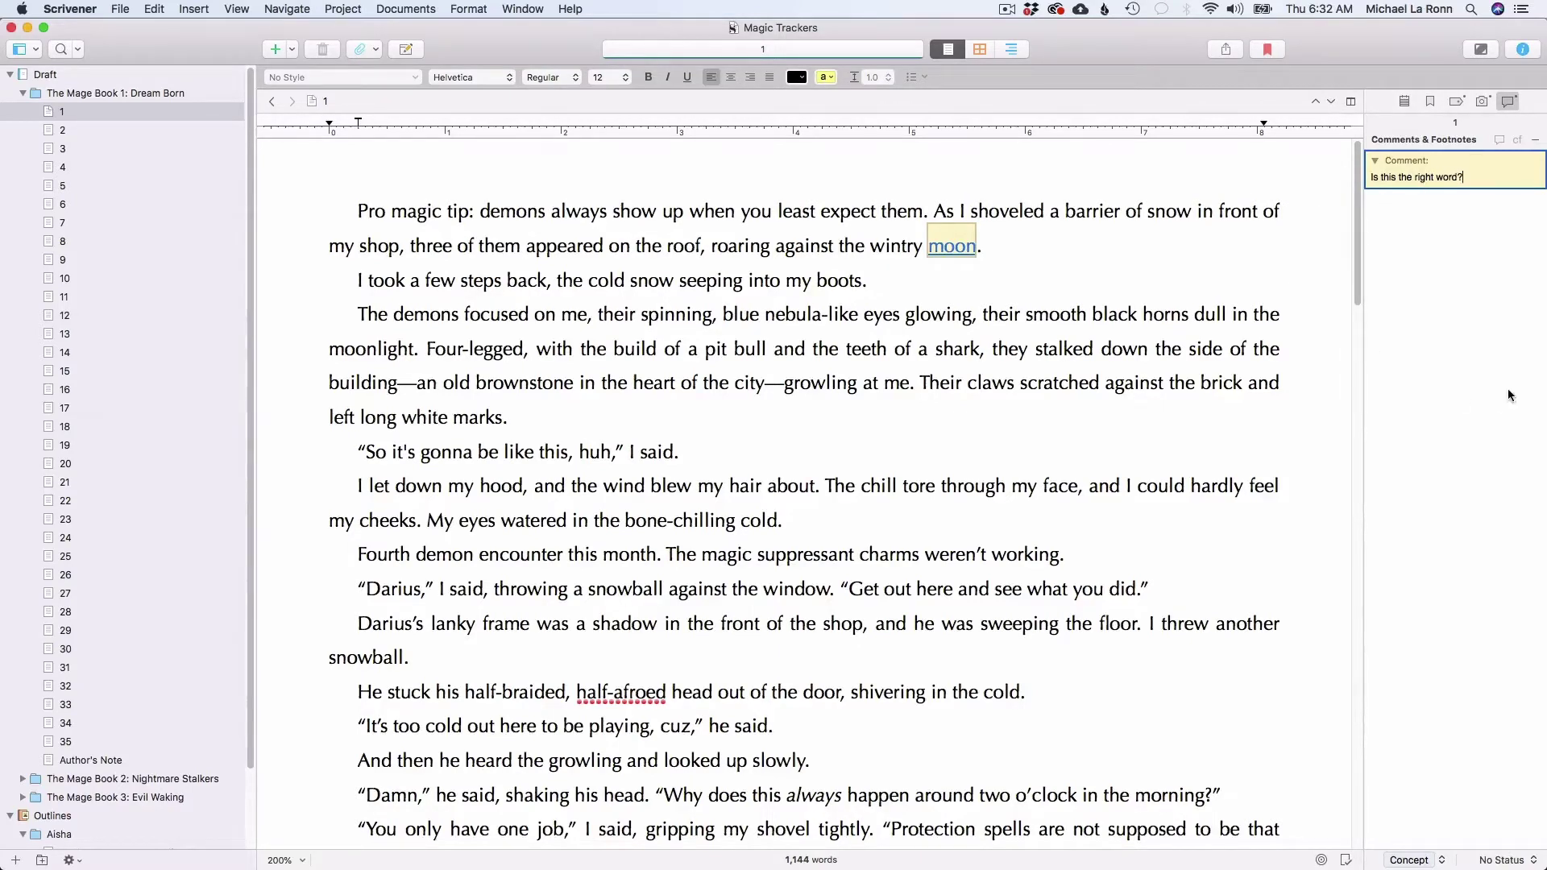
left_click(1449, 303)
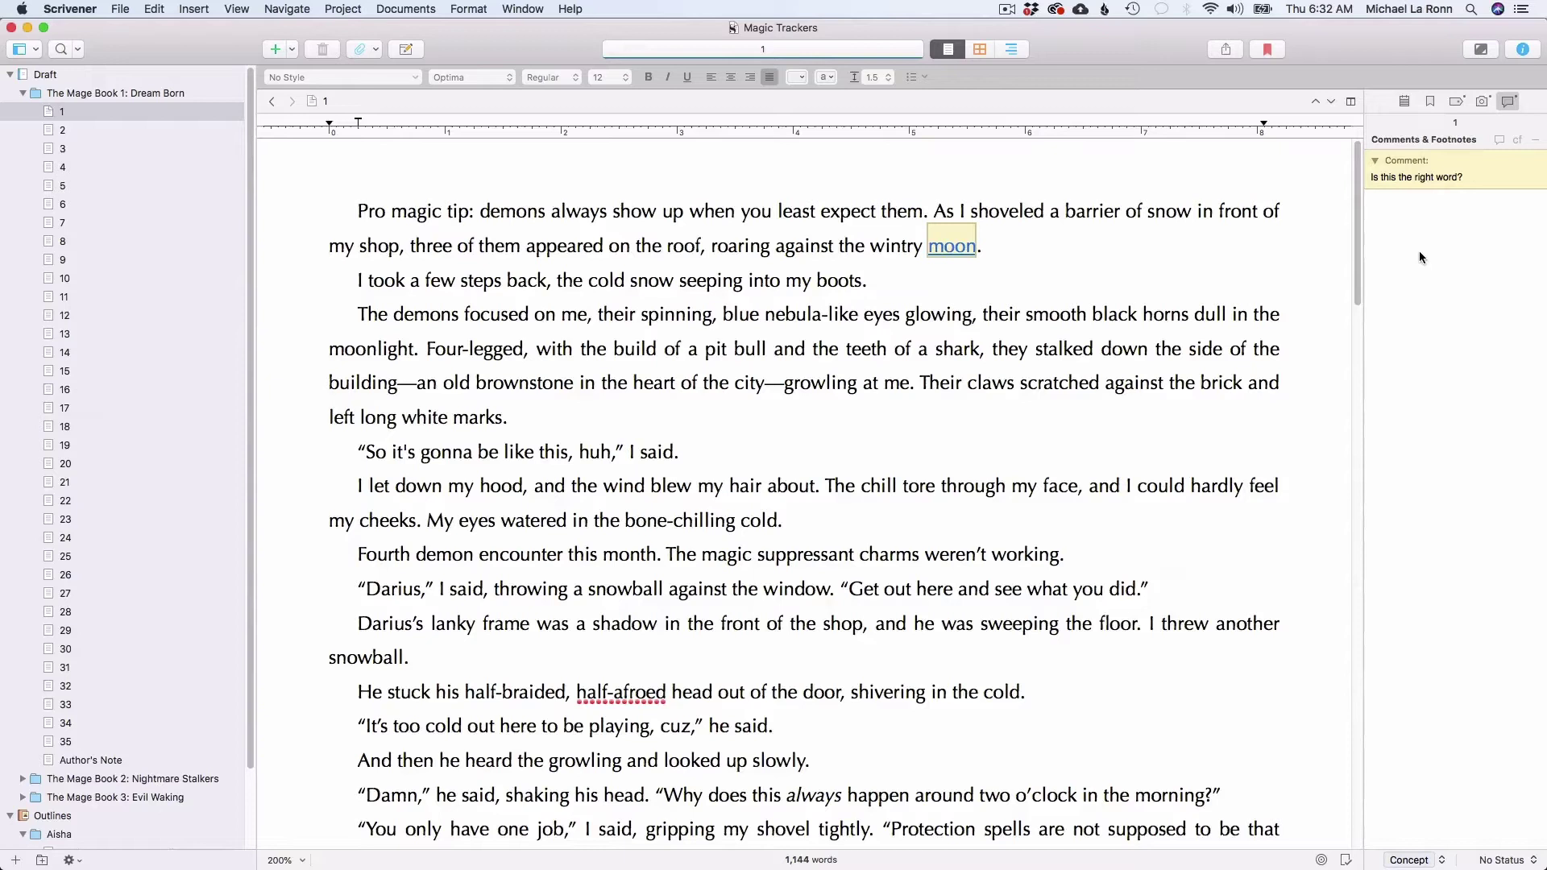
mouse_move(1404, 160)
key("super+1")
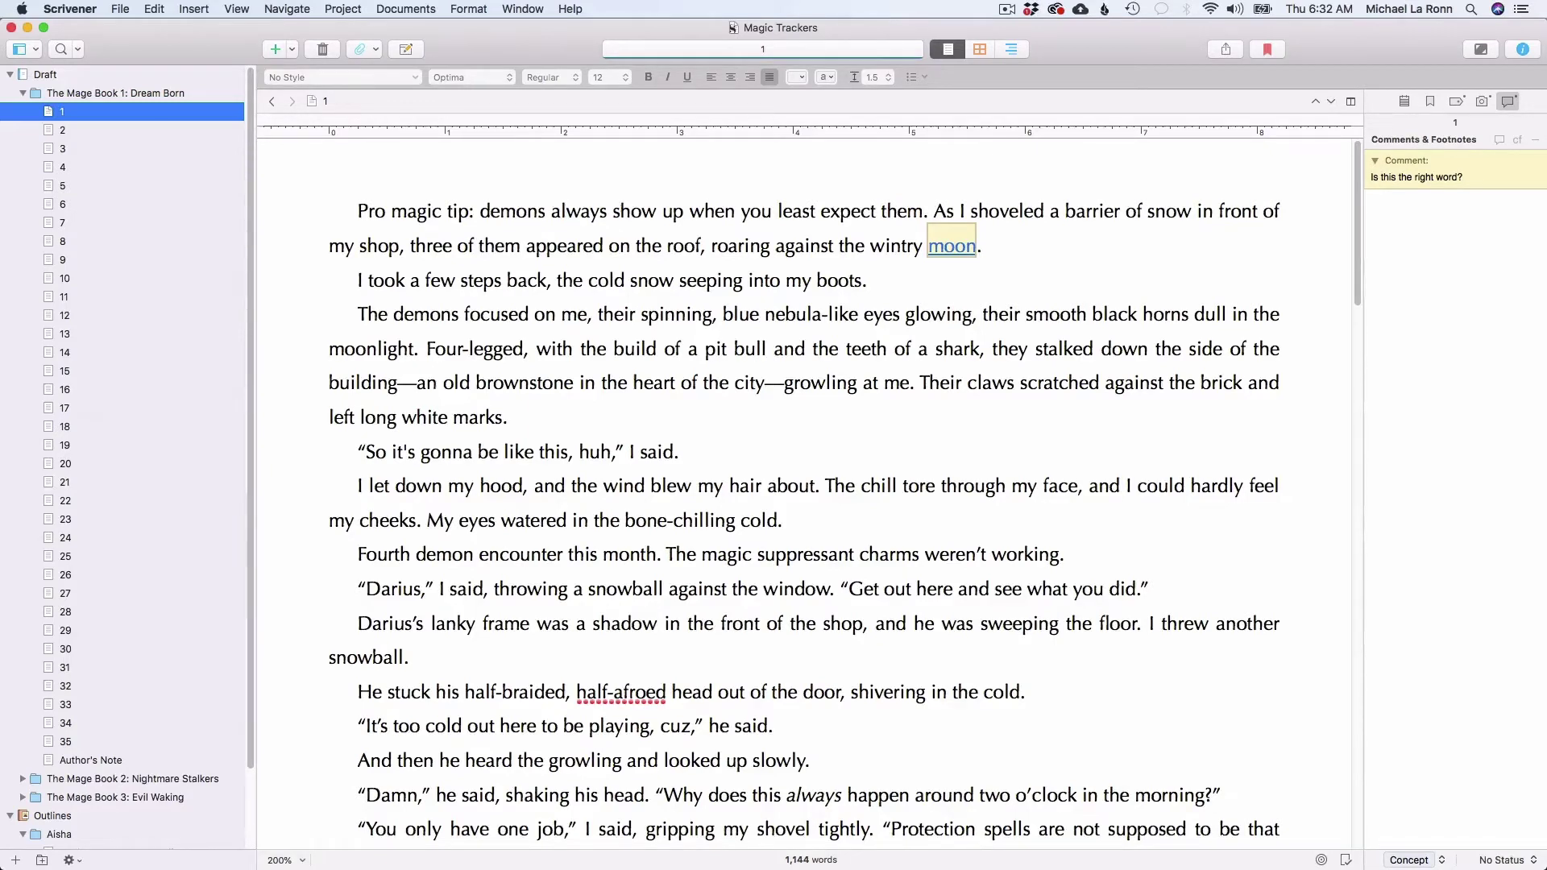
Turn on First Revision mode so new text is marked in red.
left_click(860, 315)
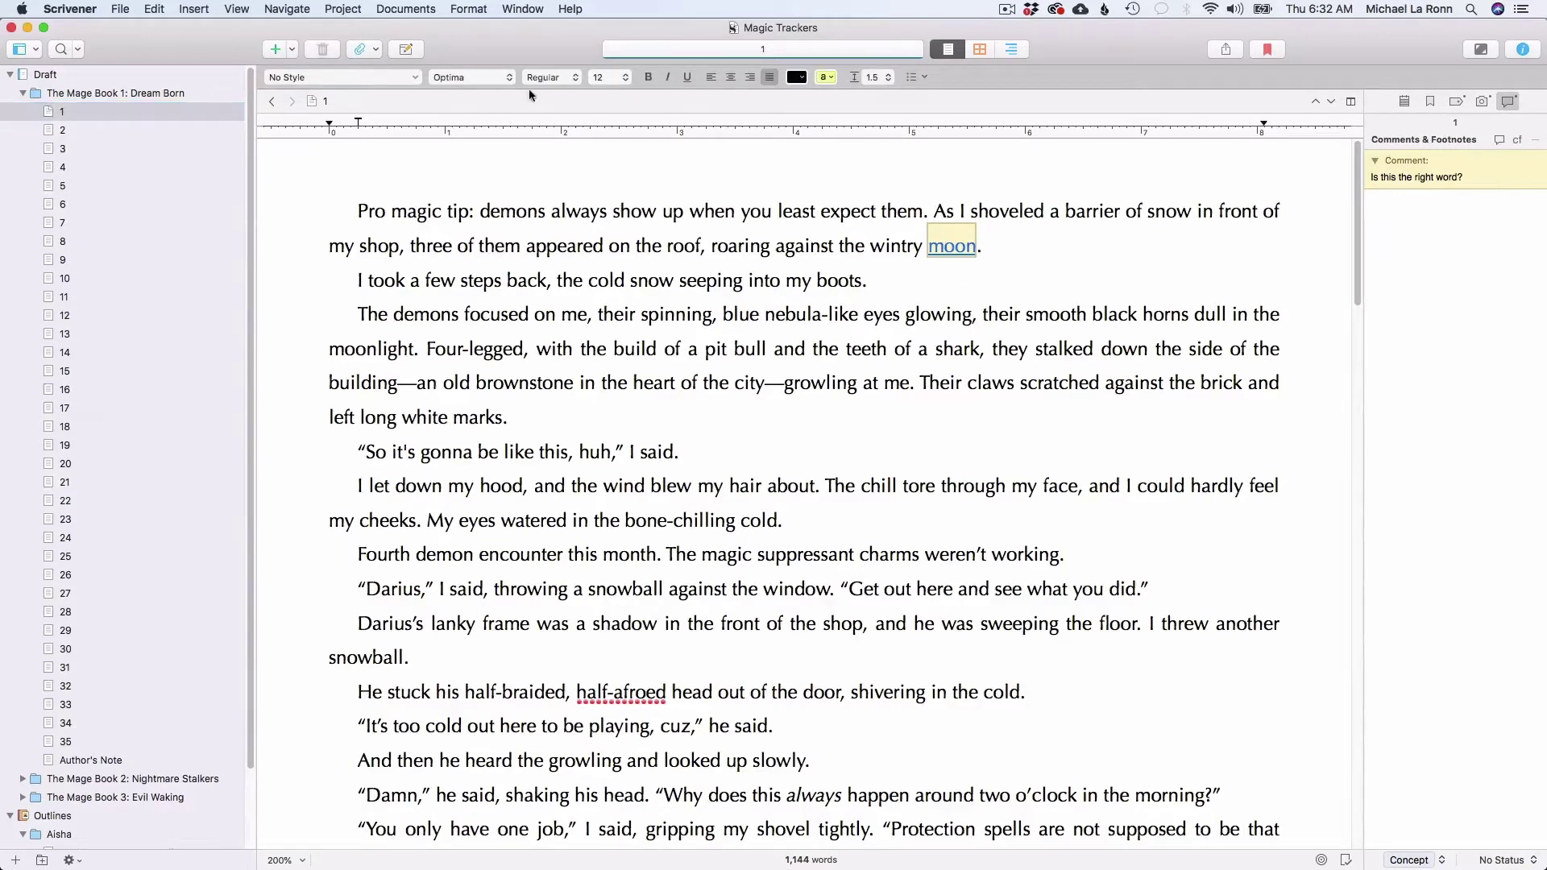
left_click(467, 9)
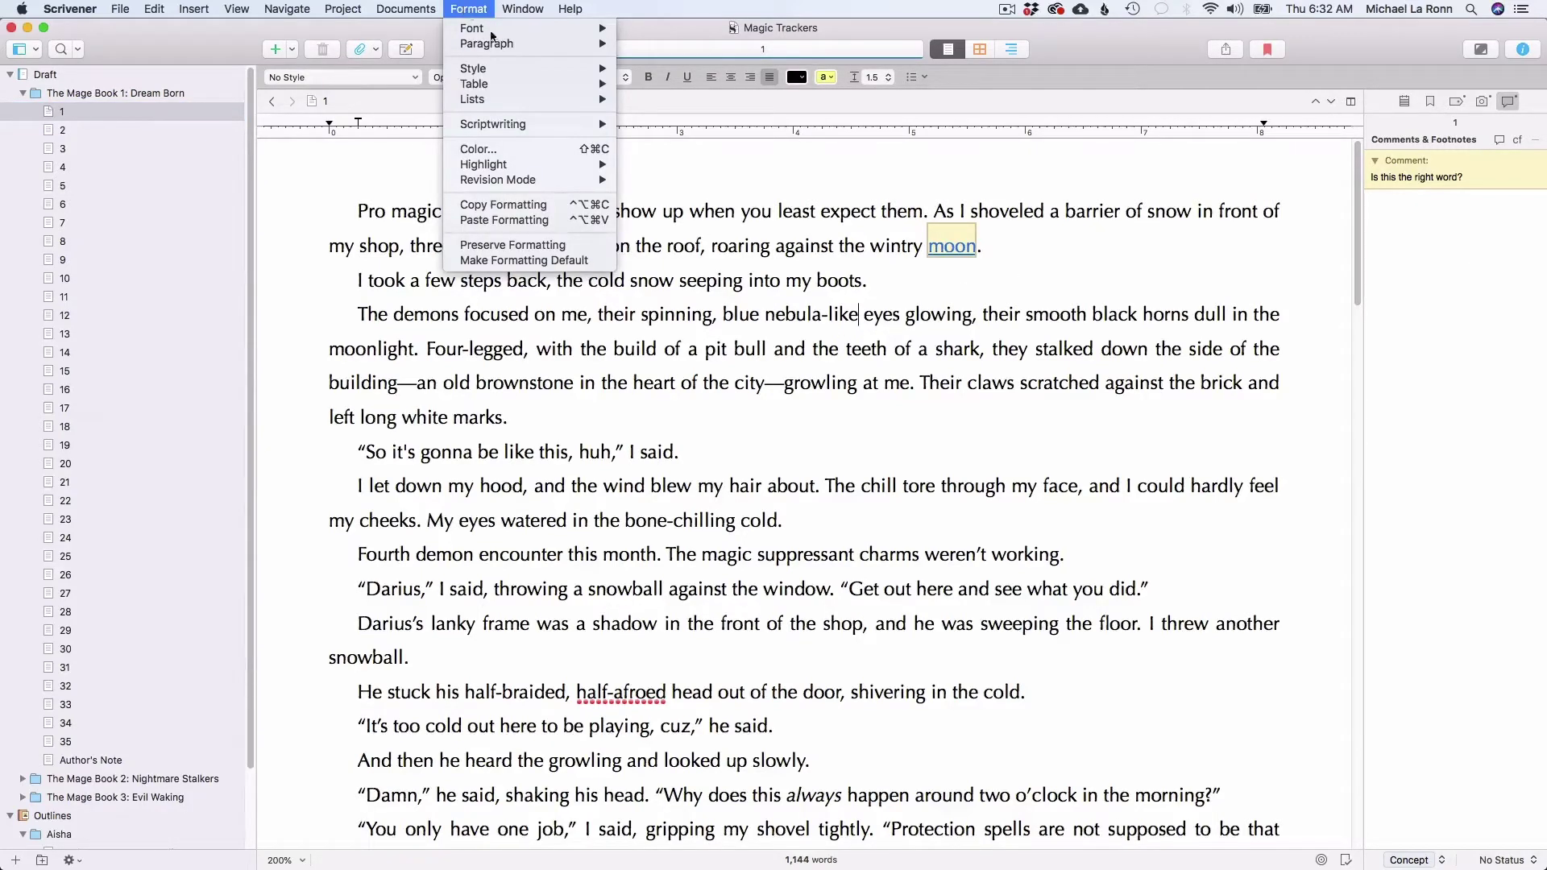
mouse_move(555, 183)
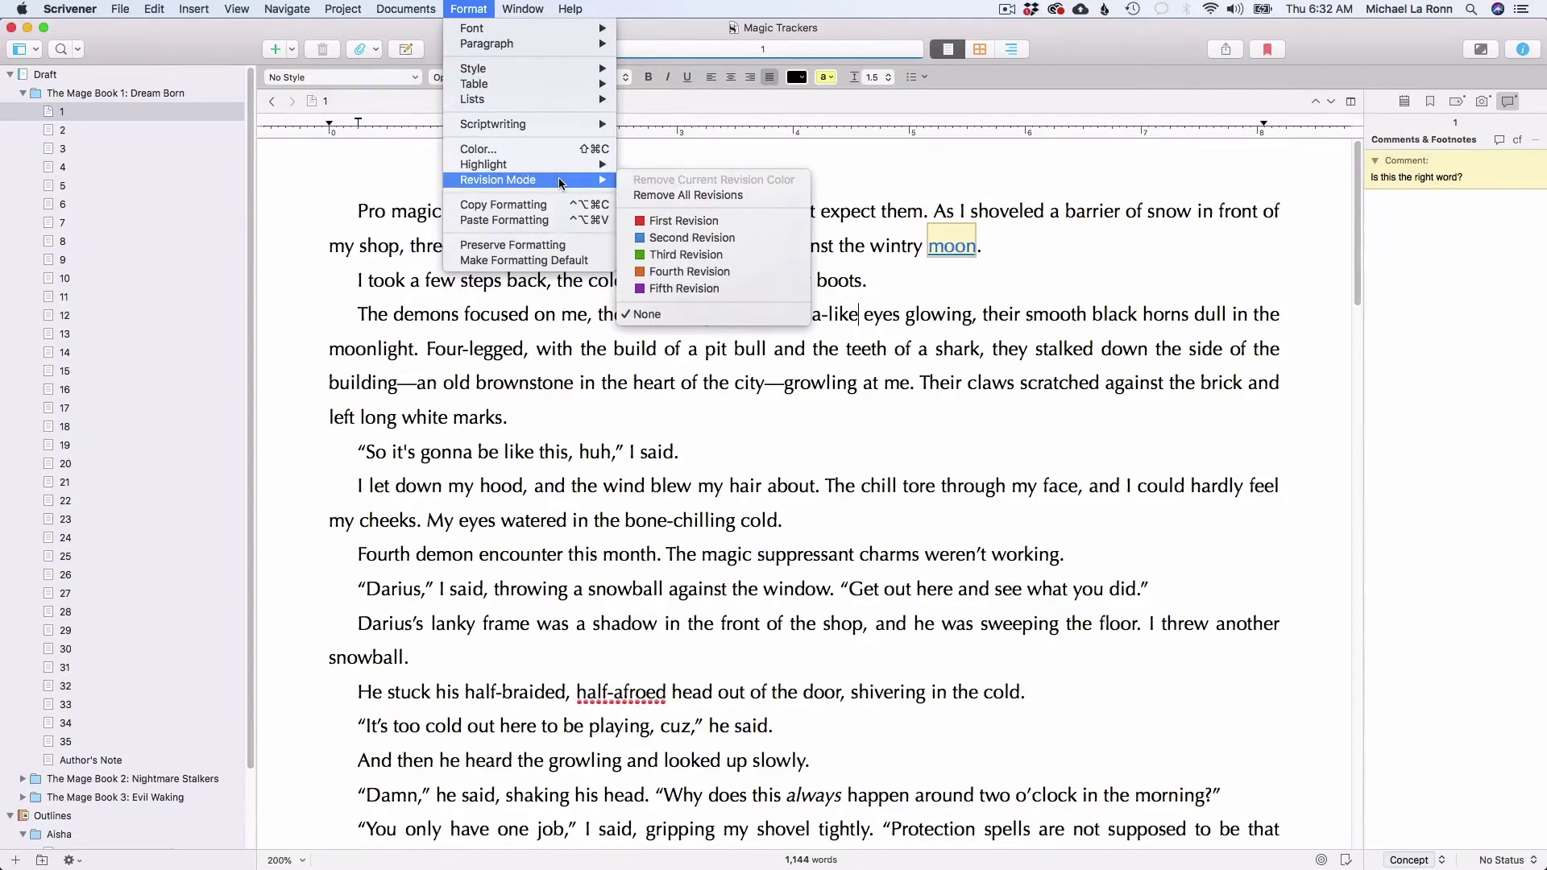
left_click(677, 223)
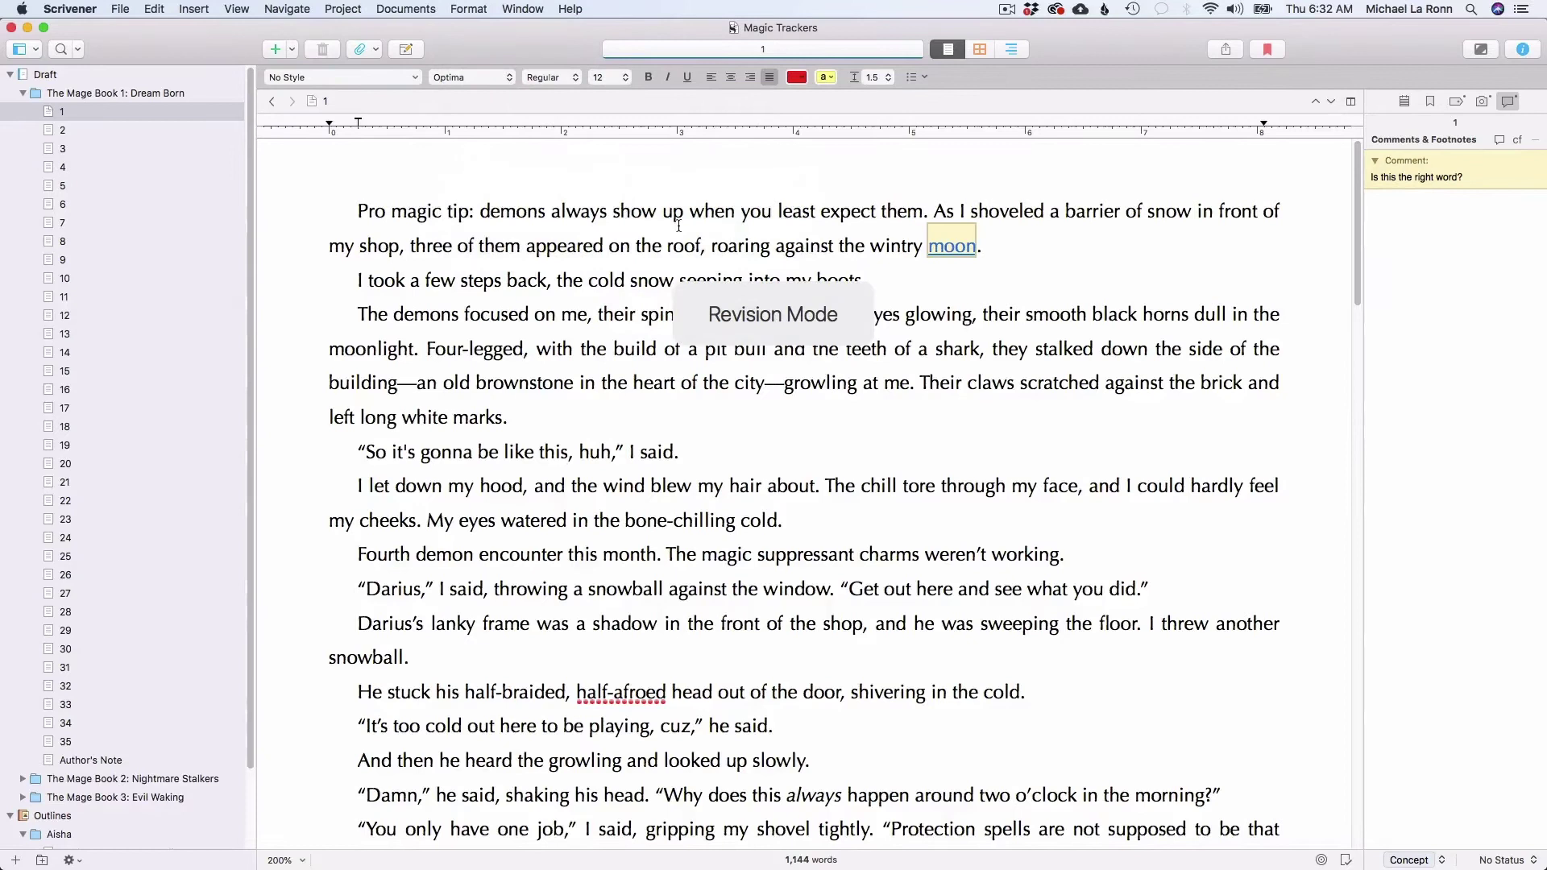
Add the sentence 'I readied my hands.' after 'into my boots.'.
left_click(889, 278)
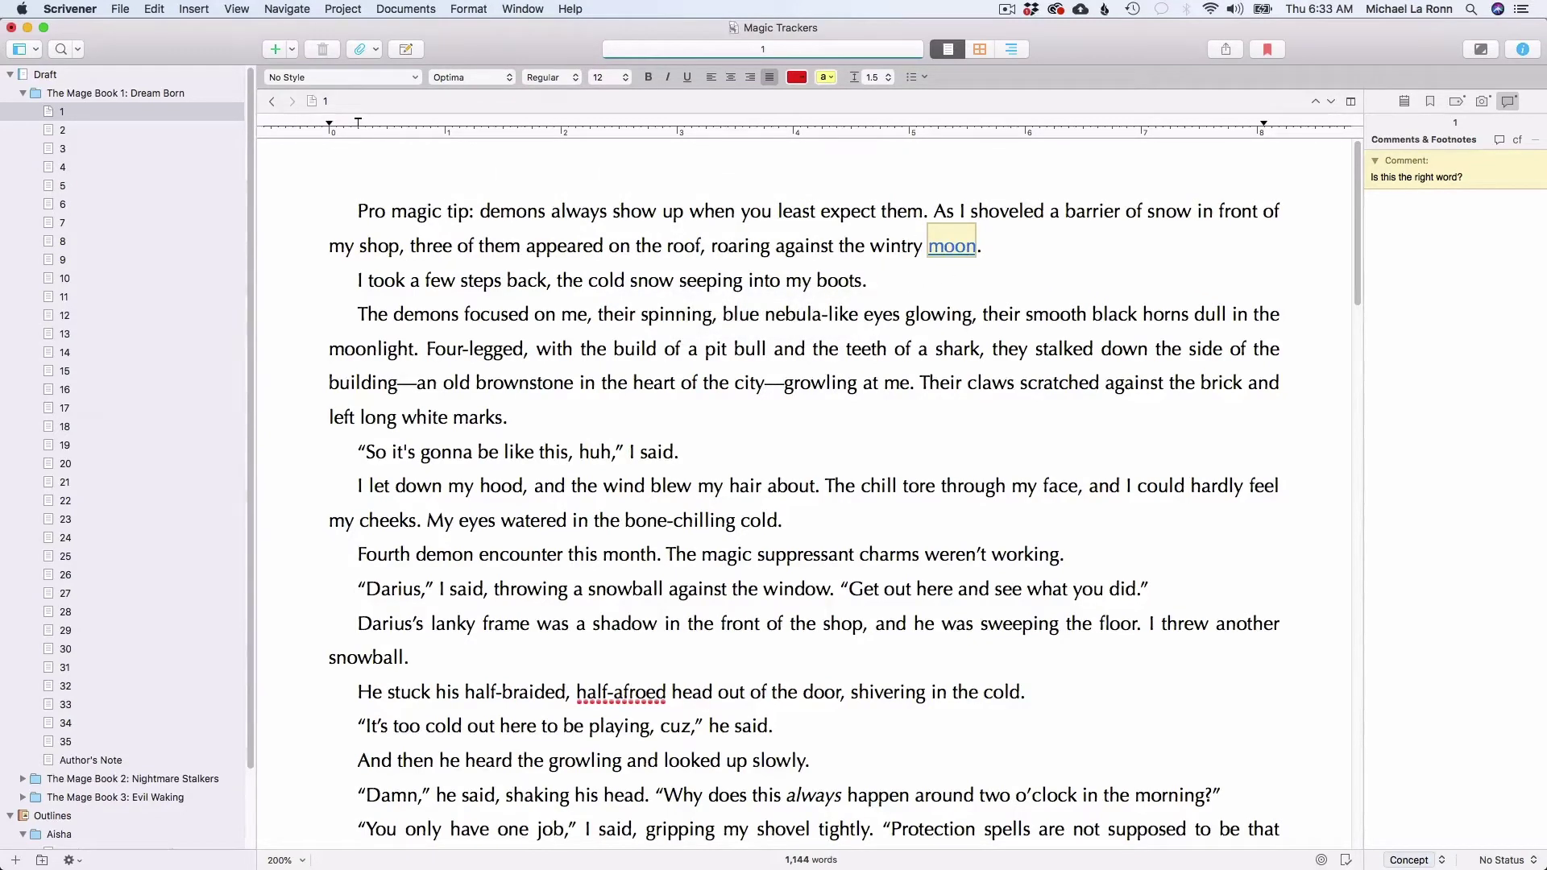
type("I readied my hands.")
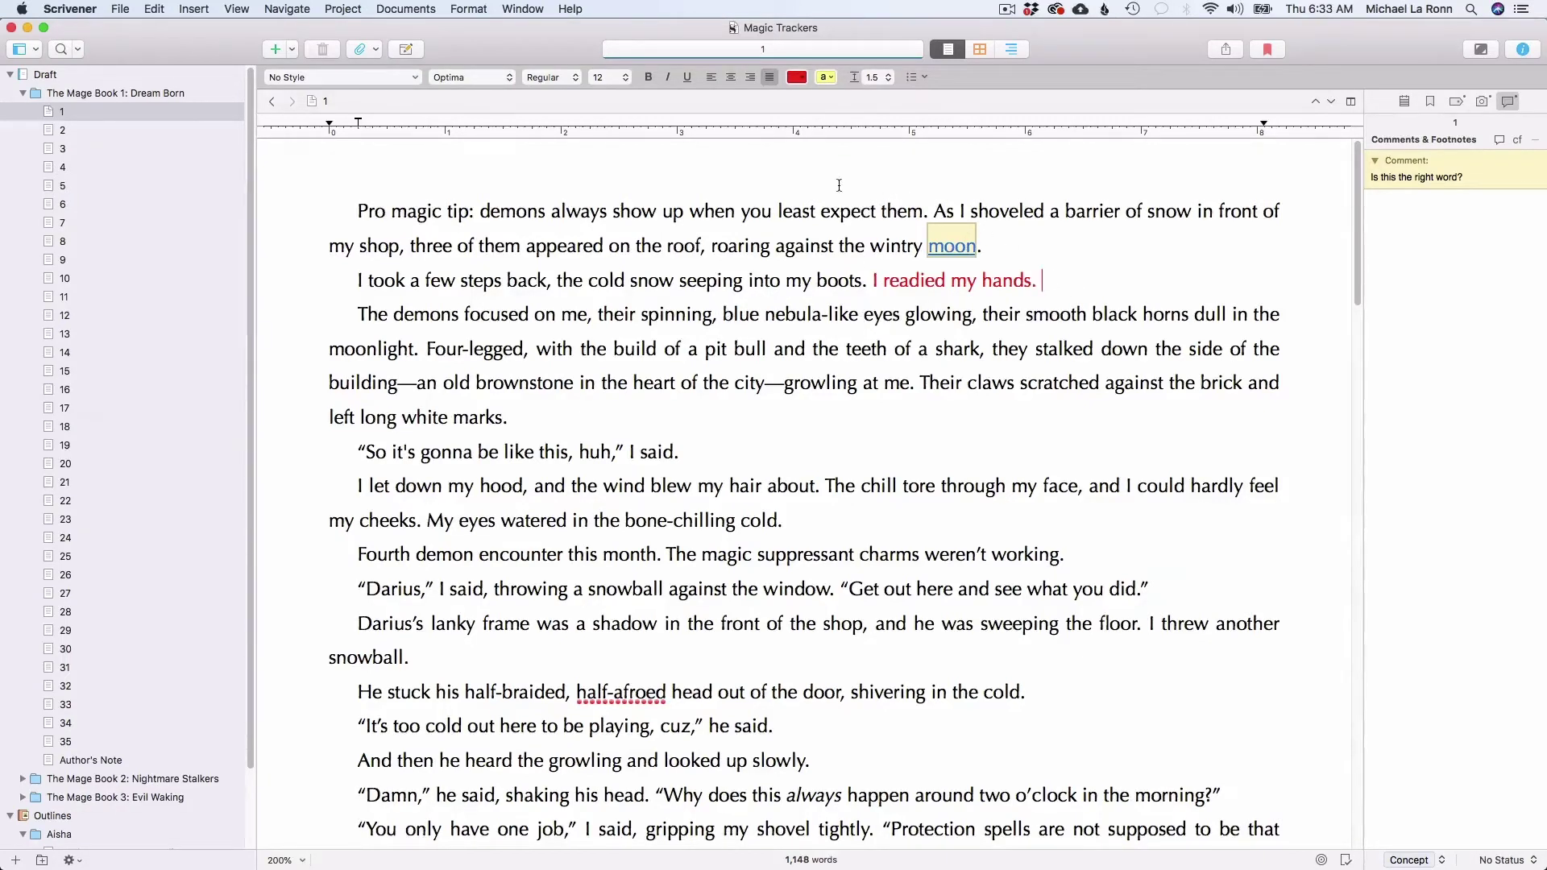
left_click(469, 8)
Switch to Second Revision and extend the line to 'I readied my hands and jumped up into the air.'.
mouse_move(586, 179)
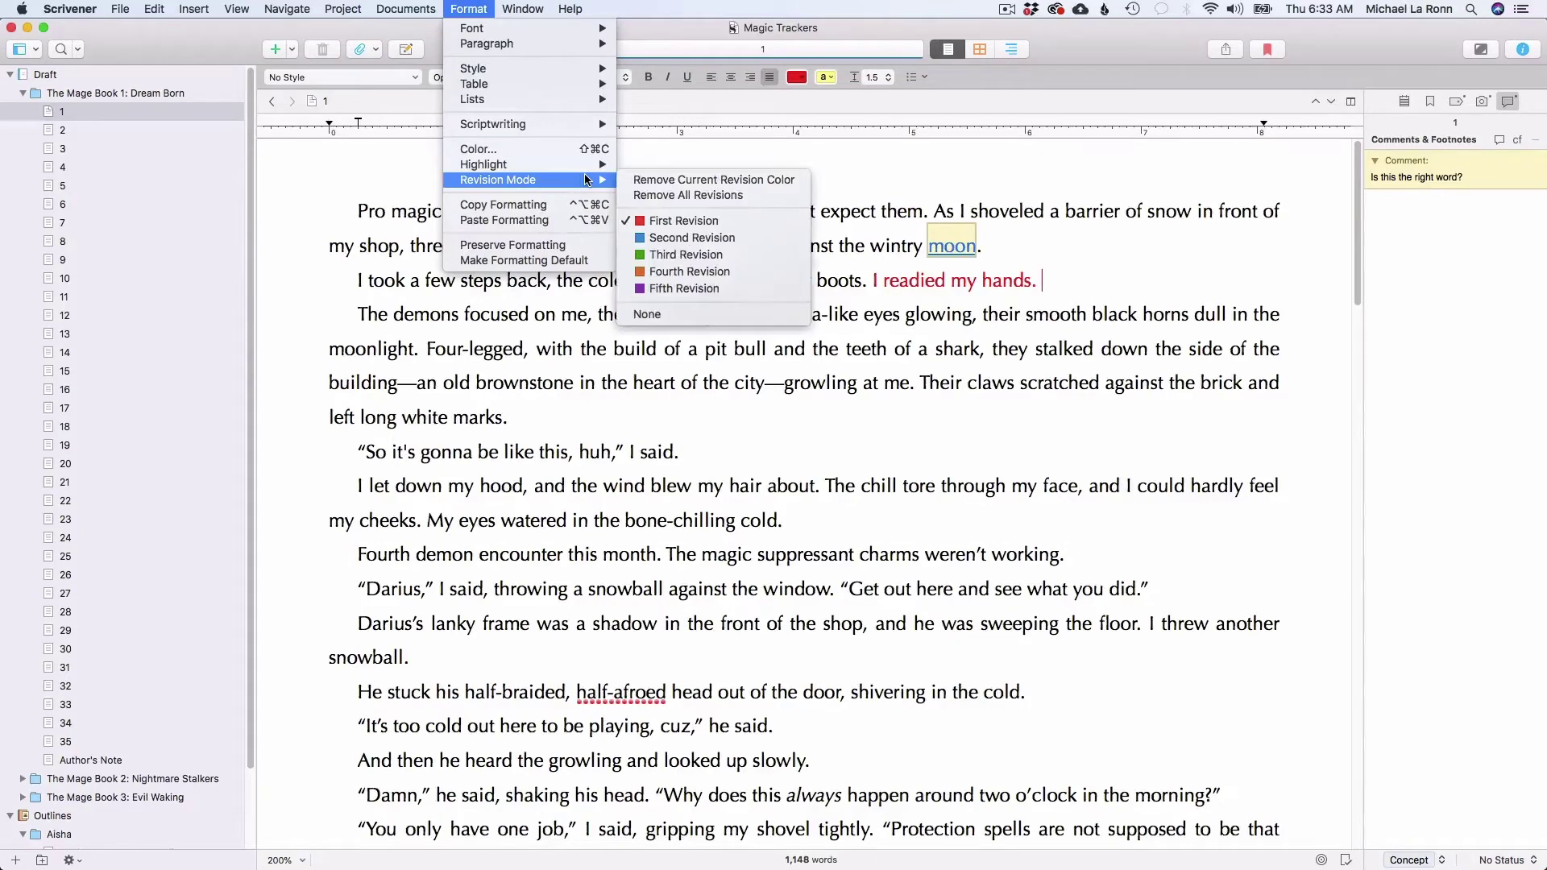
left_click(666, 238)
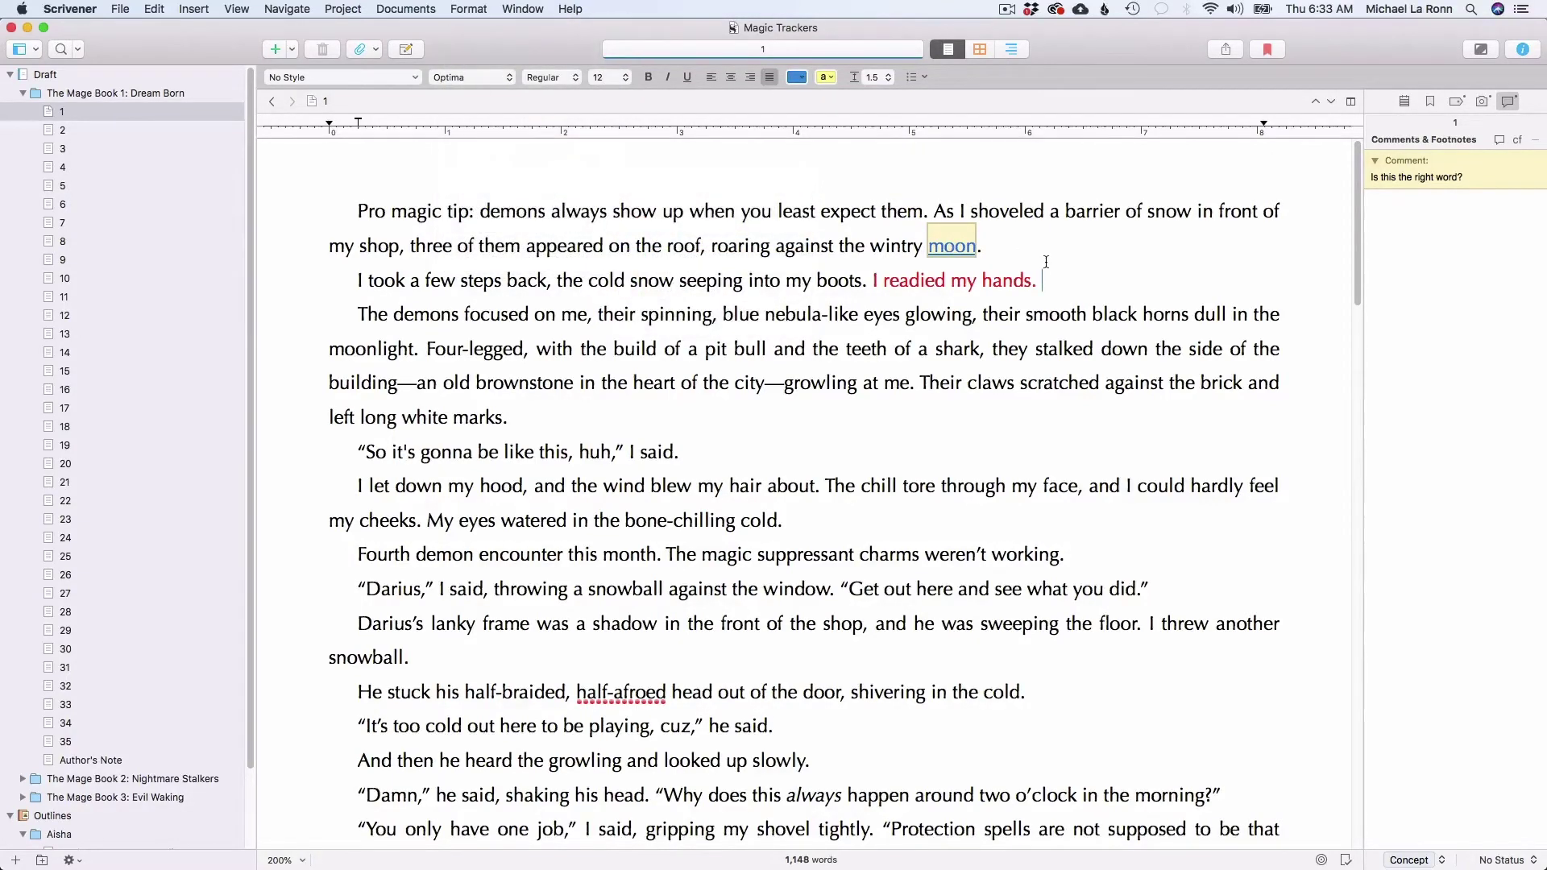
key("BackSpace")
key("BackSpace")
type("and jumped")
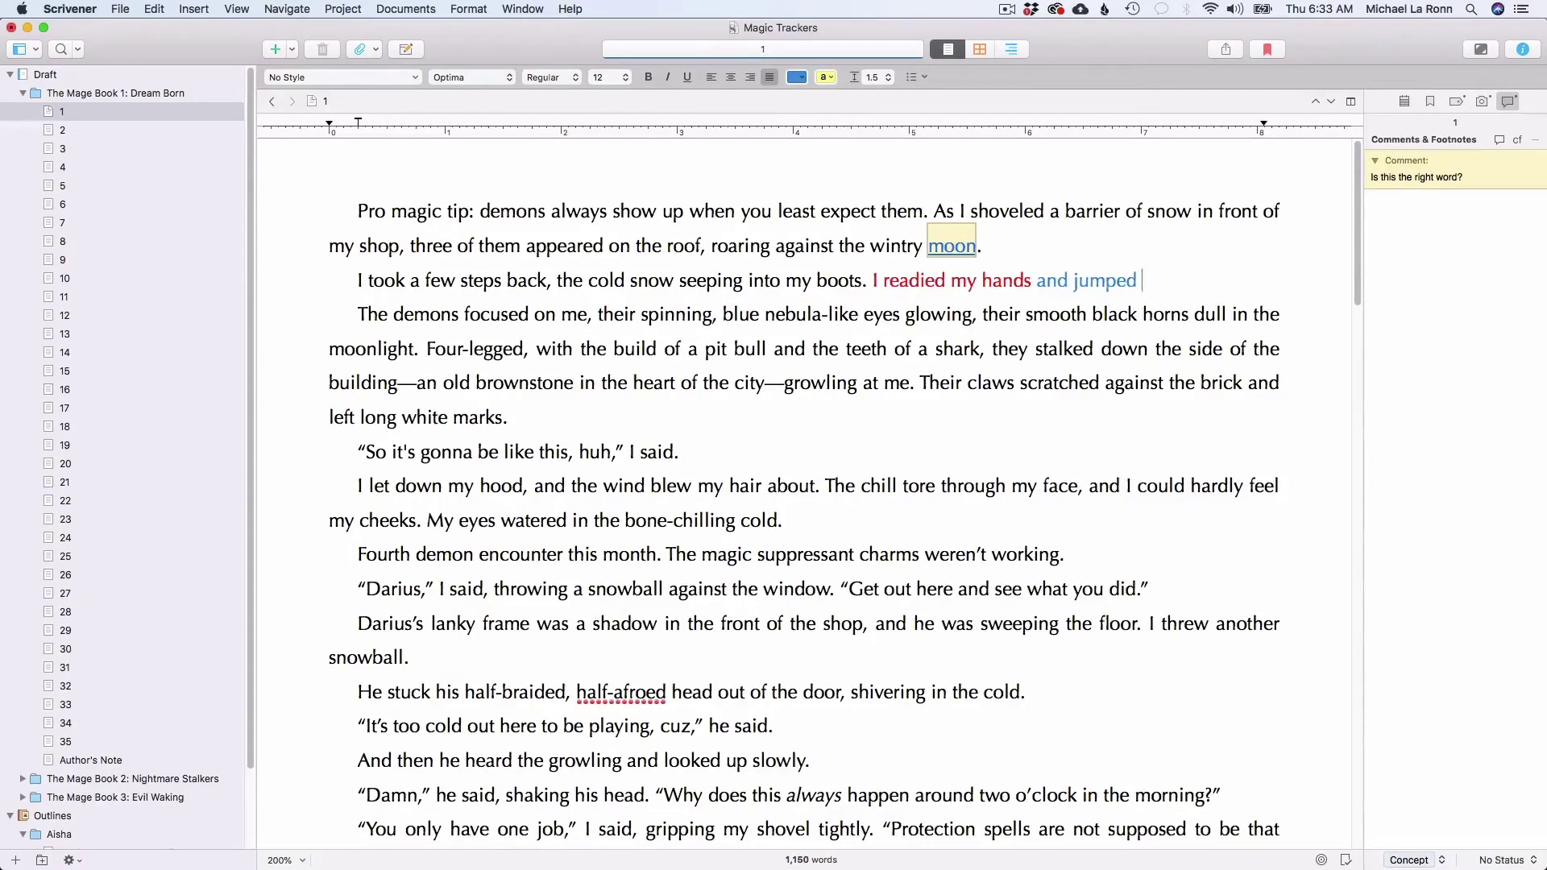
type(" up into the air.")
Remove the blue and red revision colours from the new words and show the scene's synopsis.
left_click(470, 10)
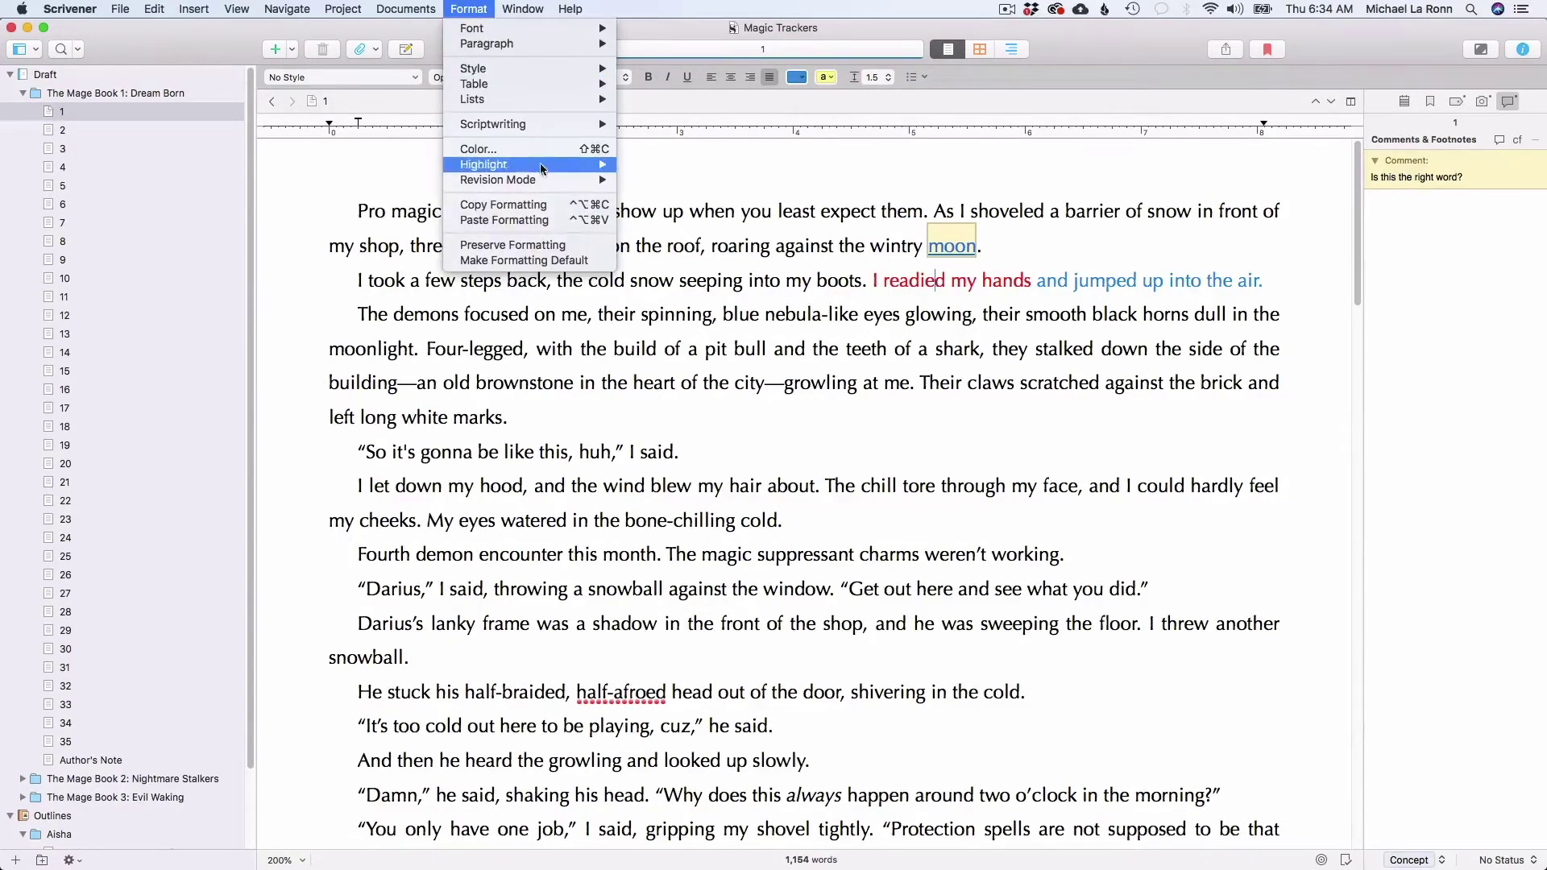
mouse_move(545, 179)
left_click(666, 183)
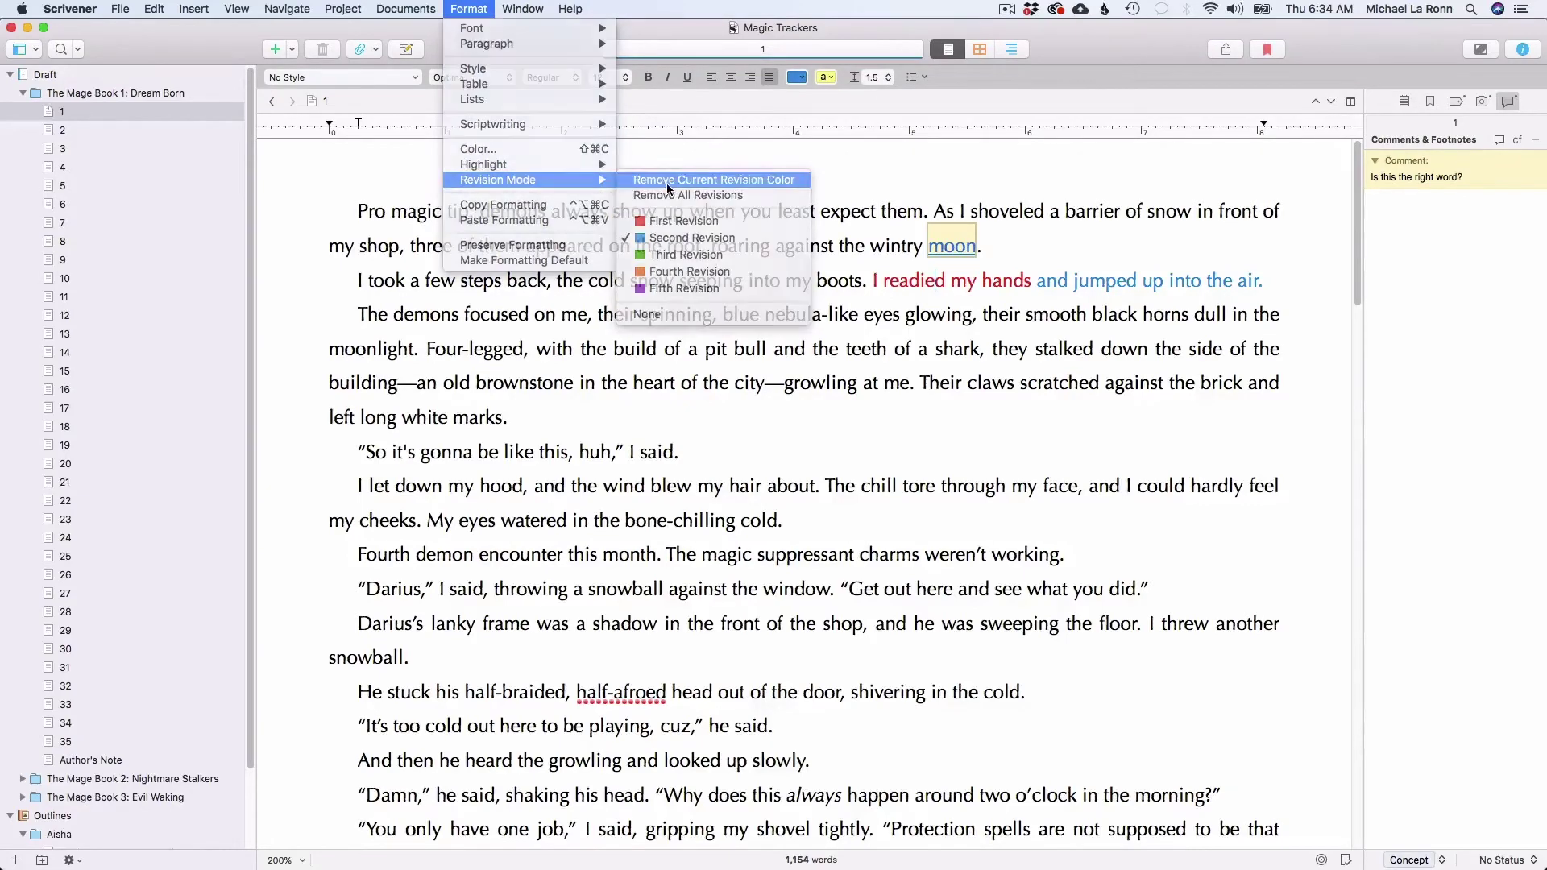
left_click(468, 9)
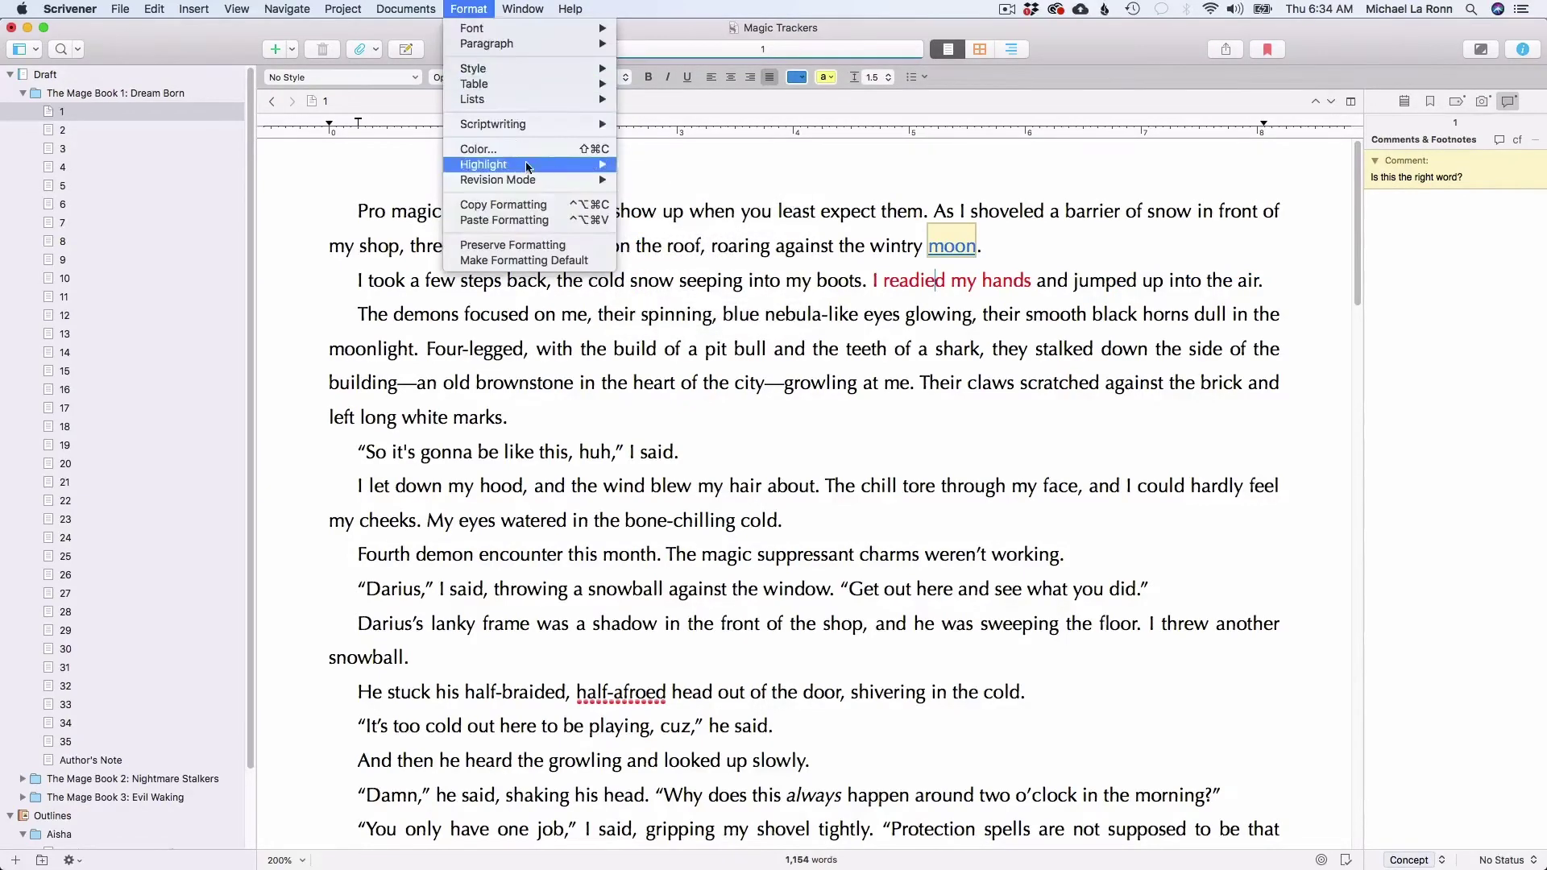
mouse_move(516, 180)
left_click(668, 182)
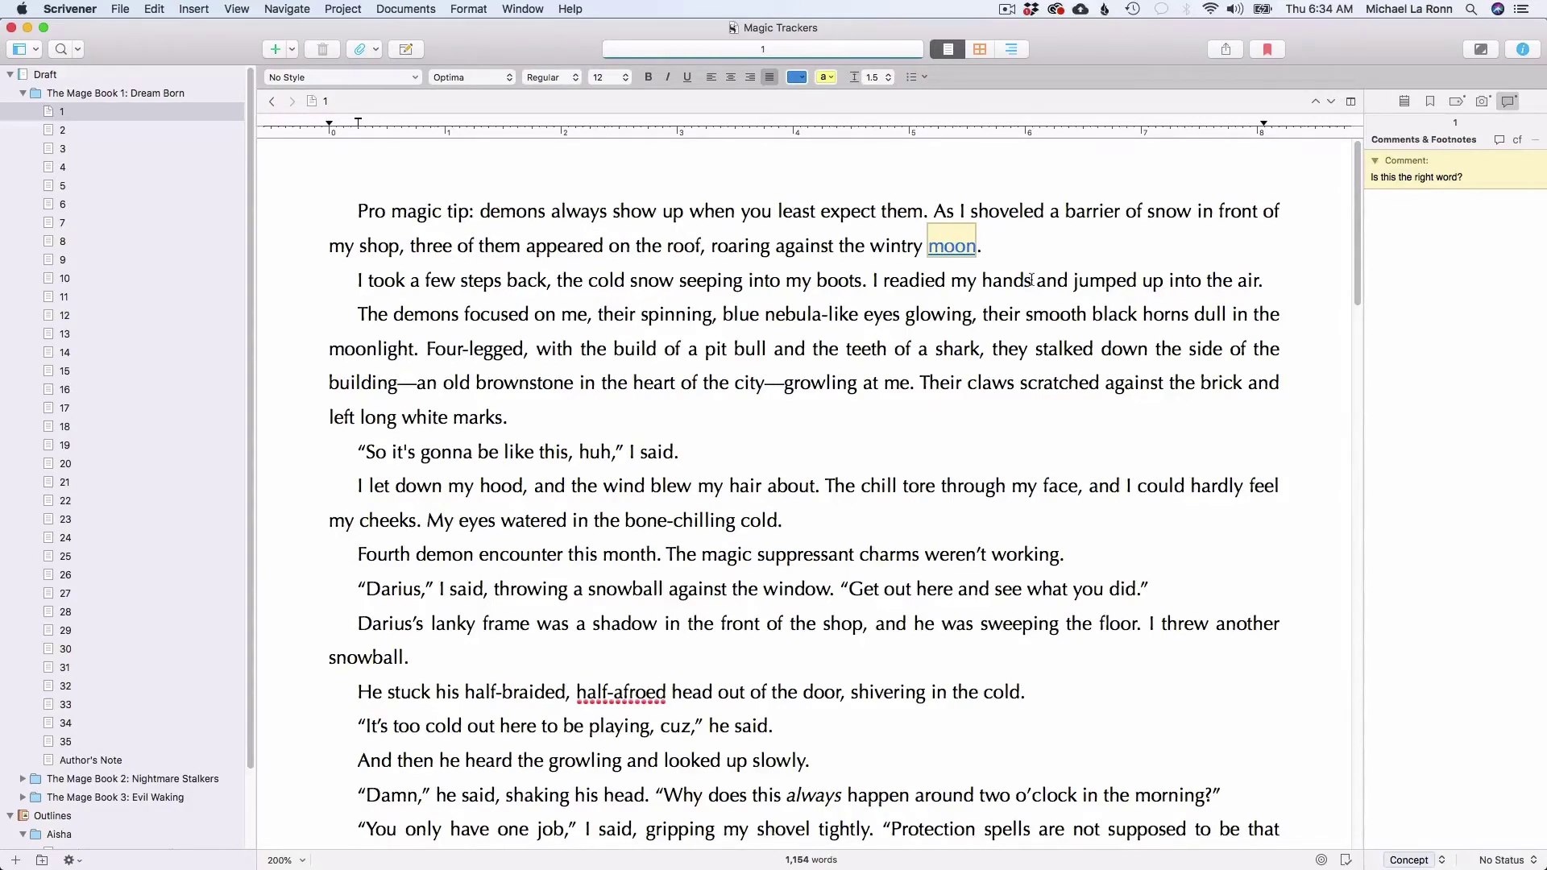
left_click(1404, 102)
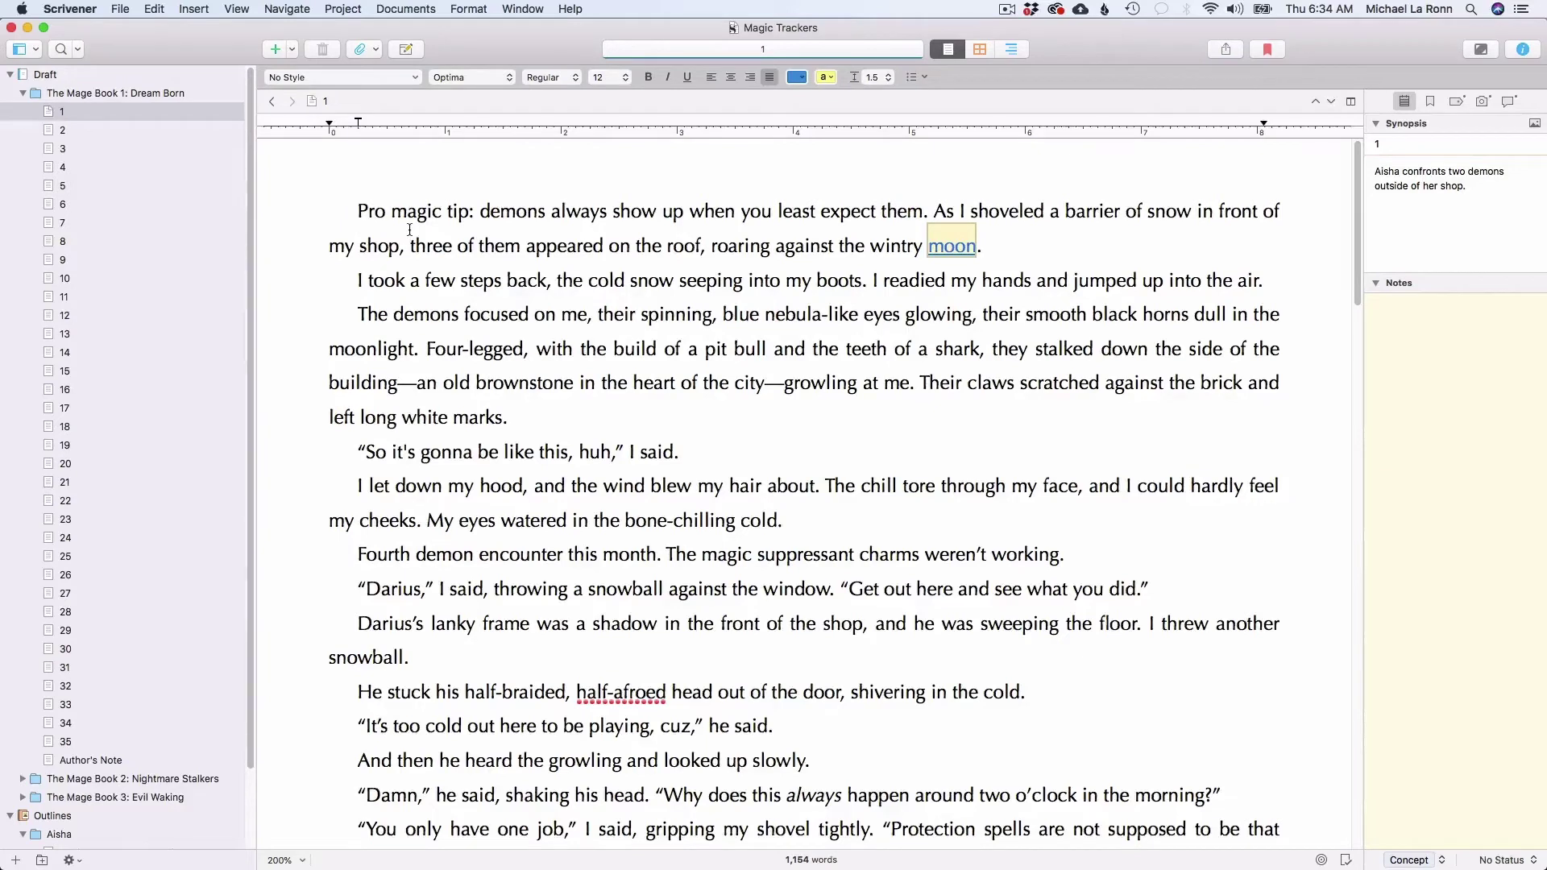
Find 'magic' in scene 1, step to 'magic suppressant charms', then close Find.
key("super+f")
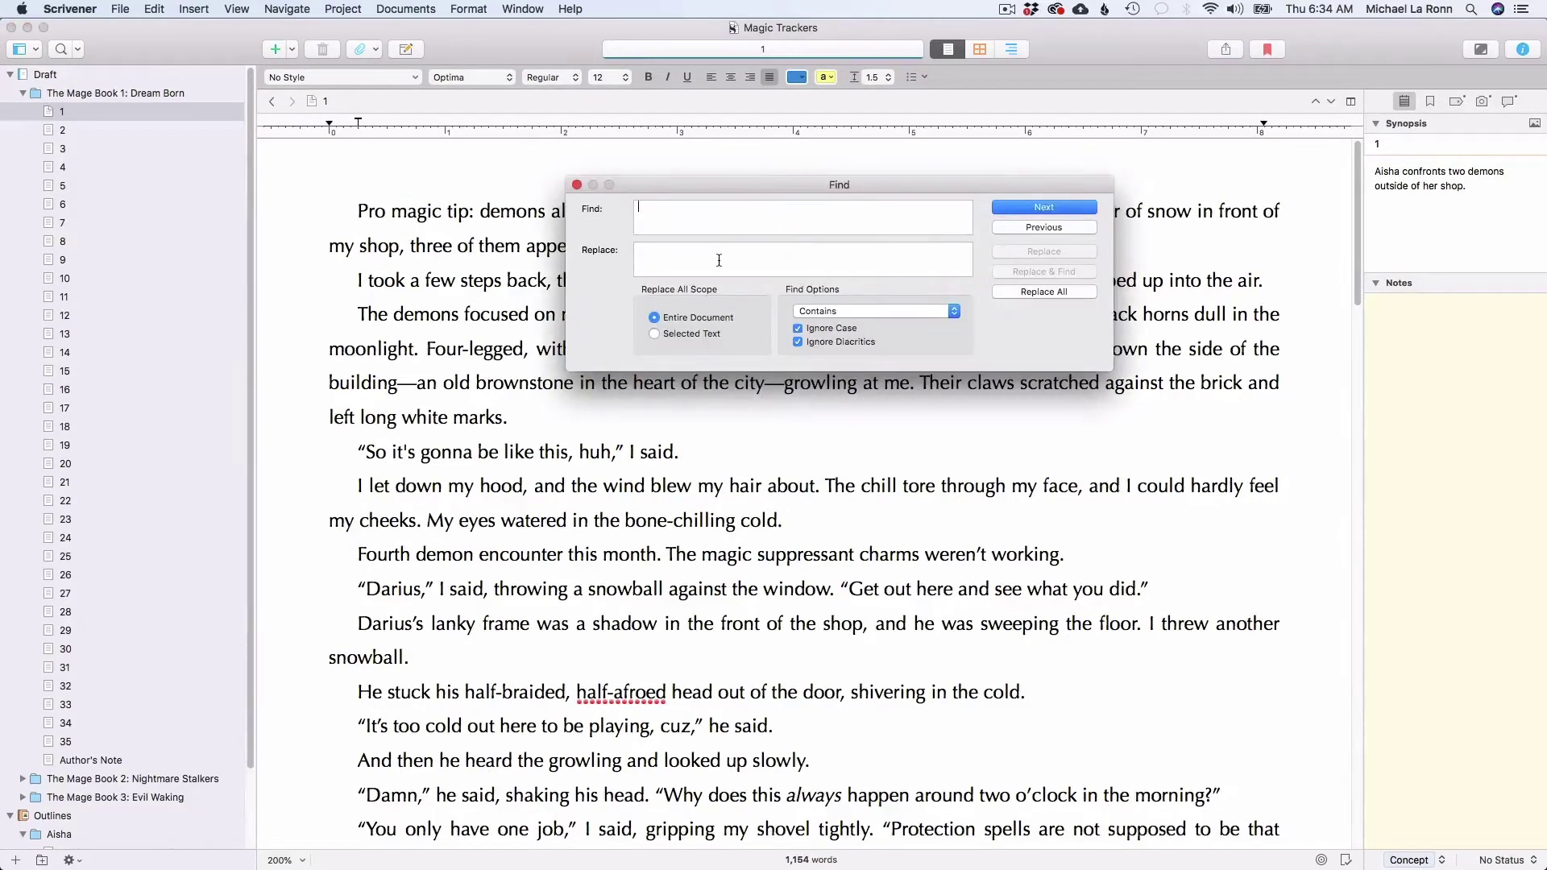
type("magic")
left_click(1052, 208)
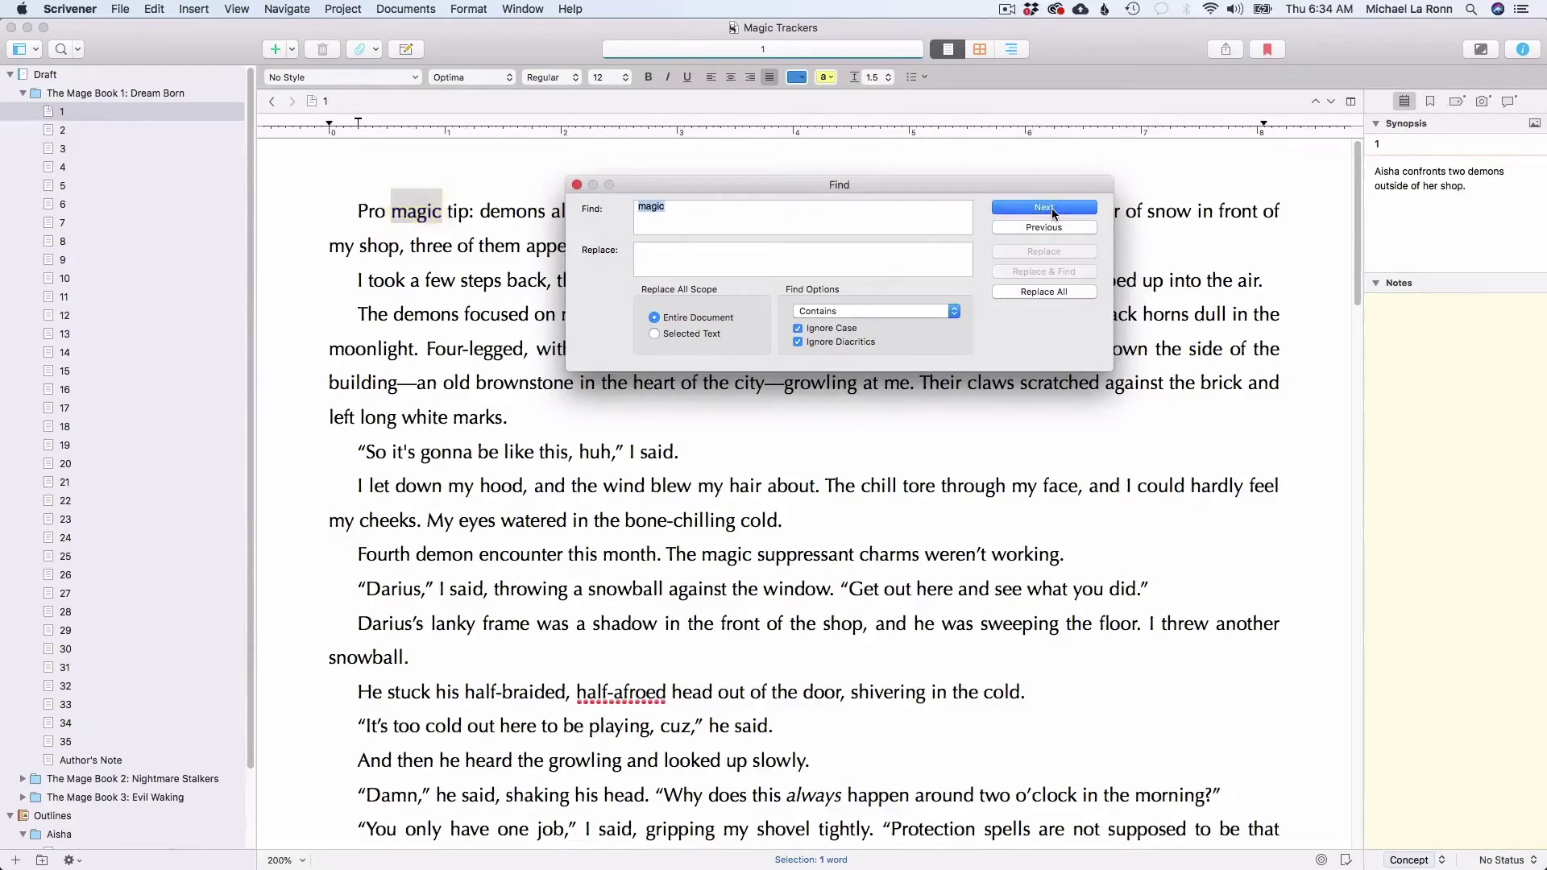
left_click(1052, 208)
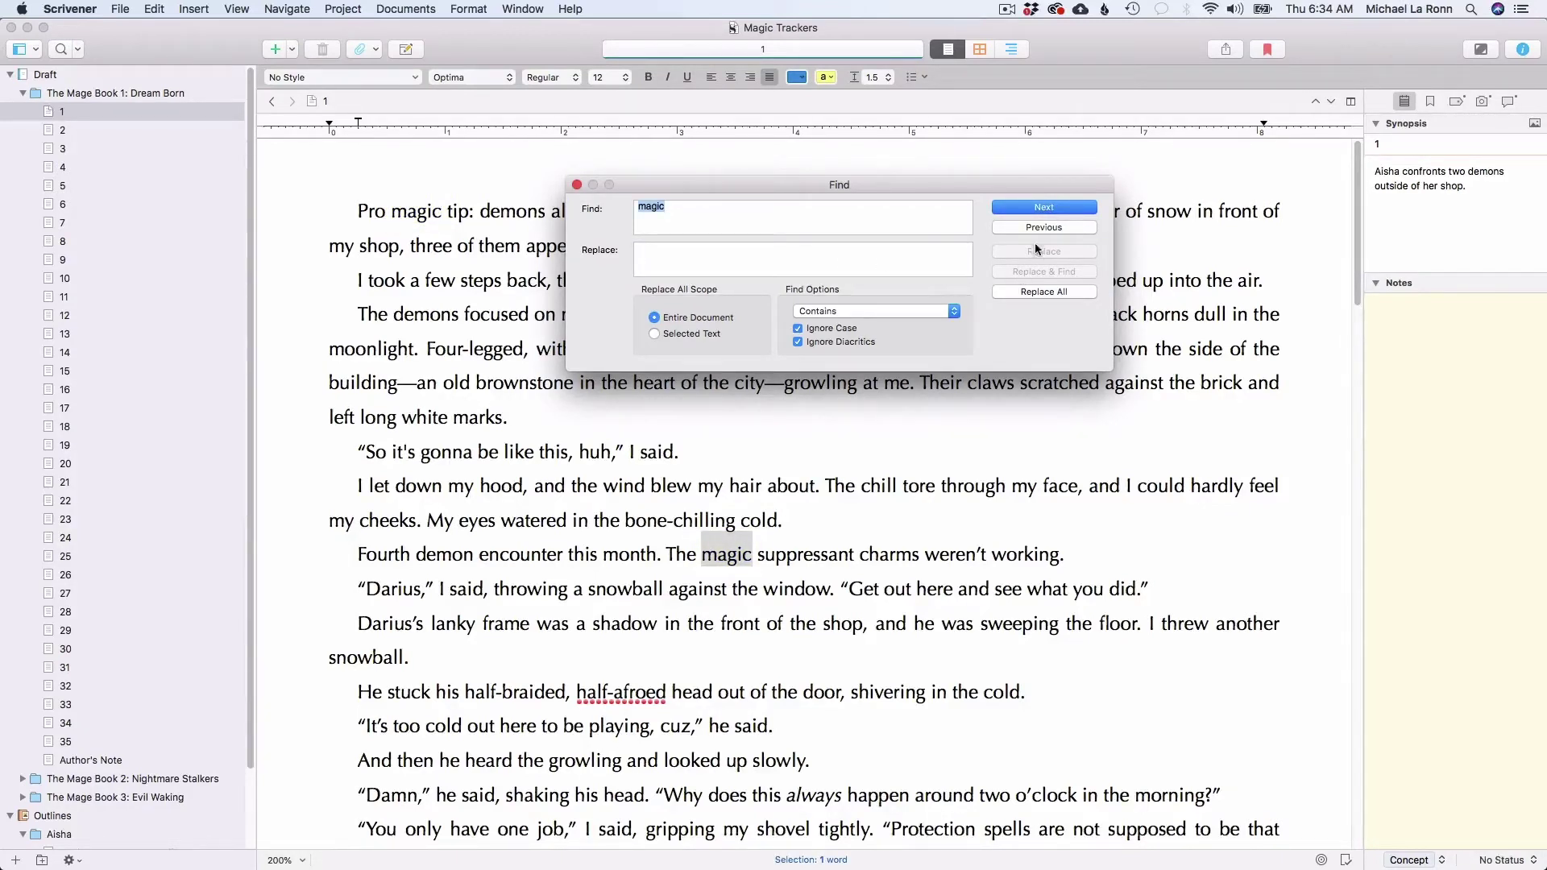
left_click(576, 184)
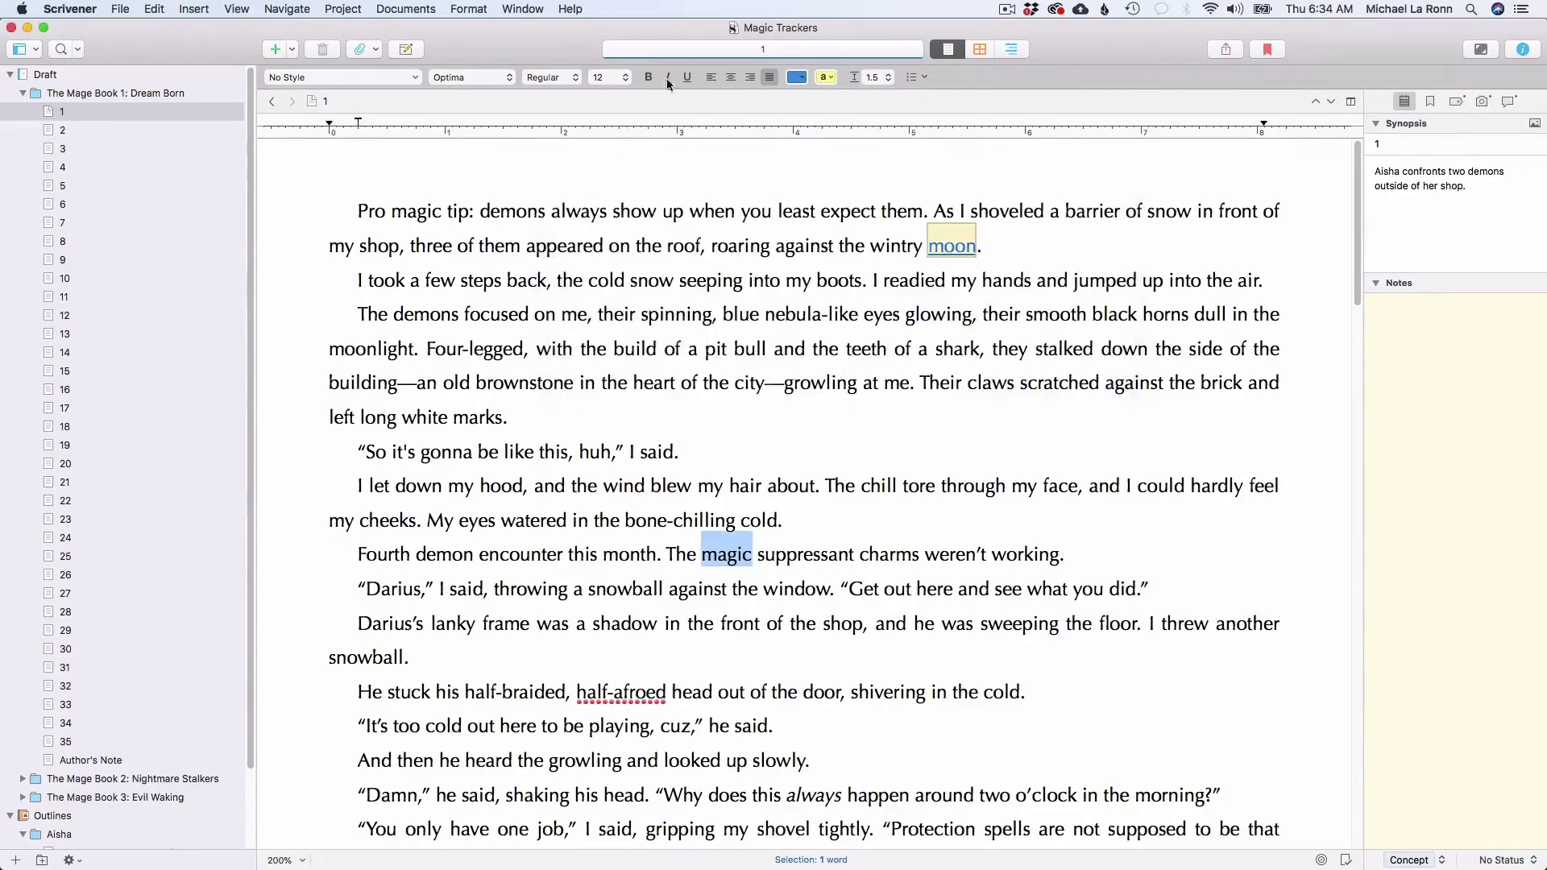
mouse_move(753, 47)
Run a full-project search for 'magic', listing 59 matching documents in the binder.
left_click(752, 46)
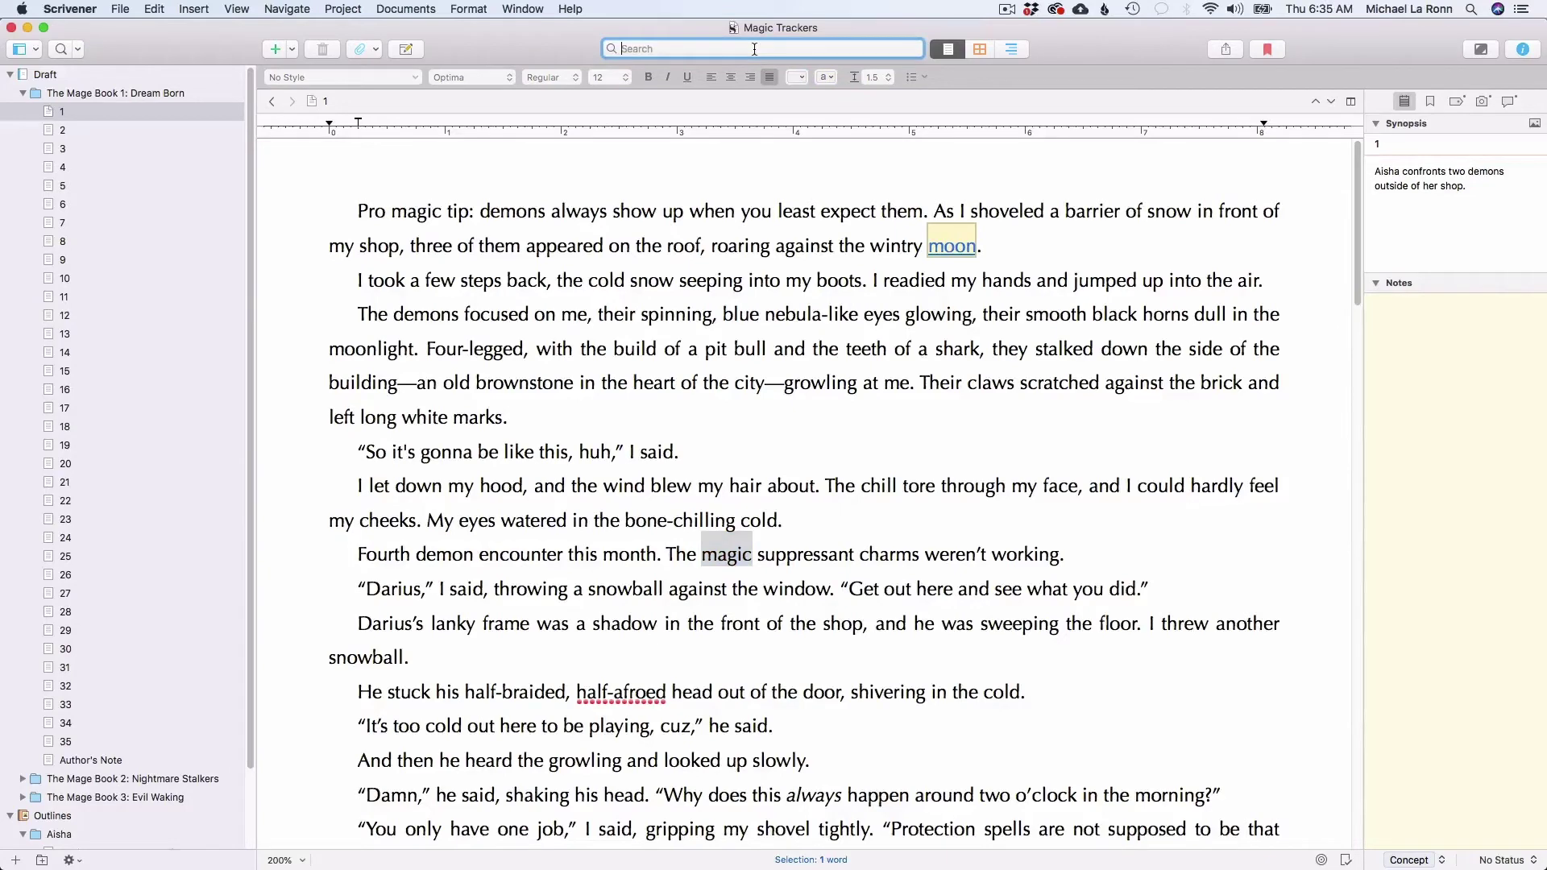
type("magic")
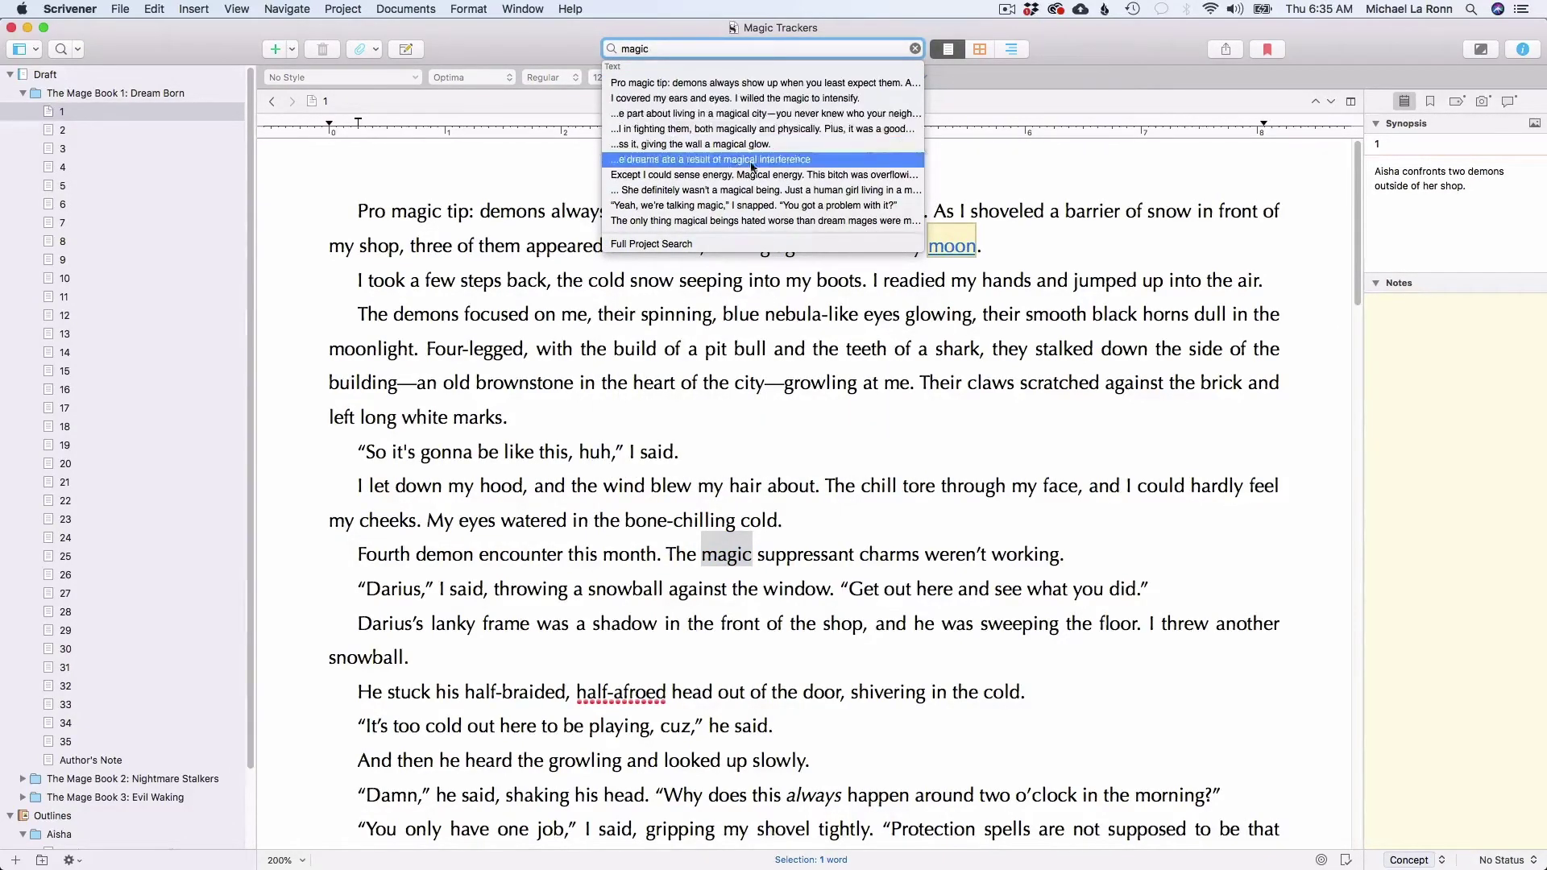
left_click(682, 247)
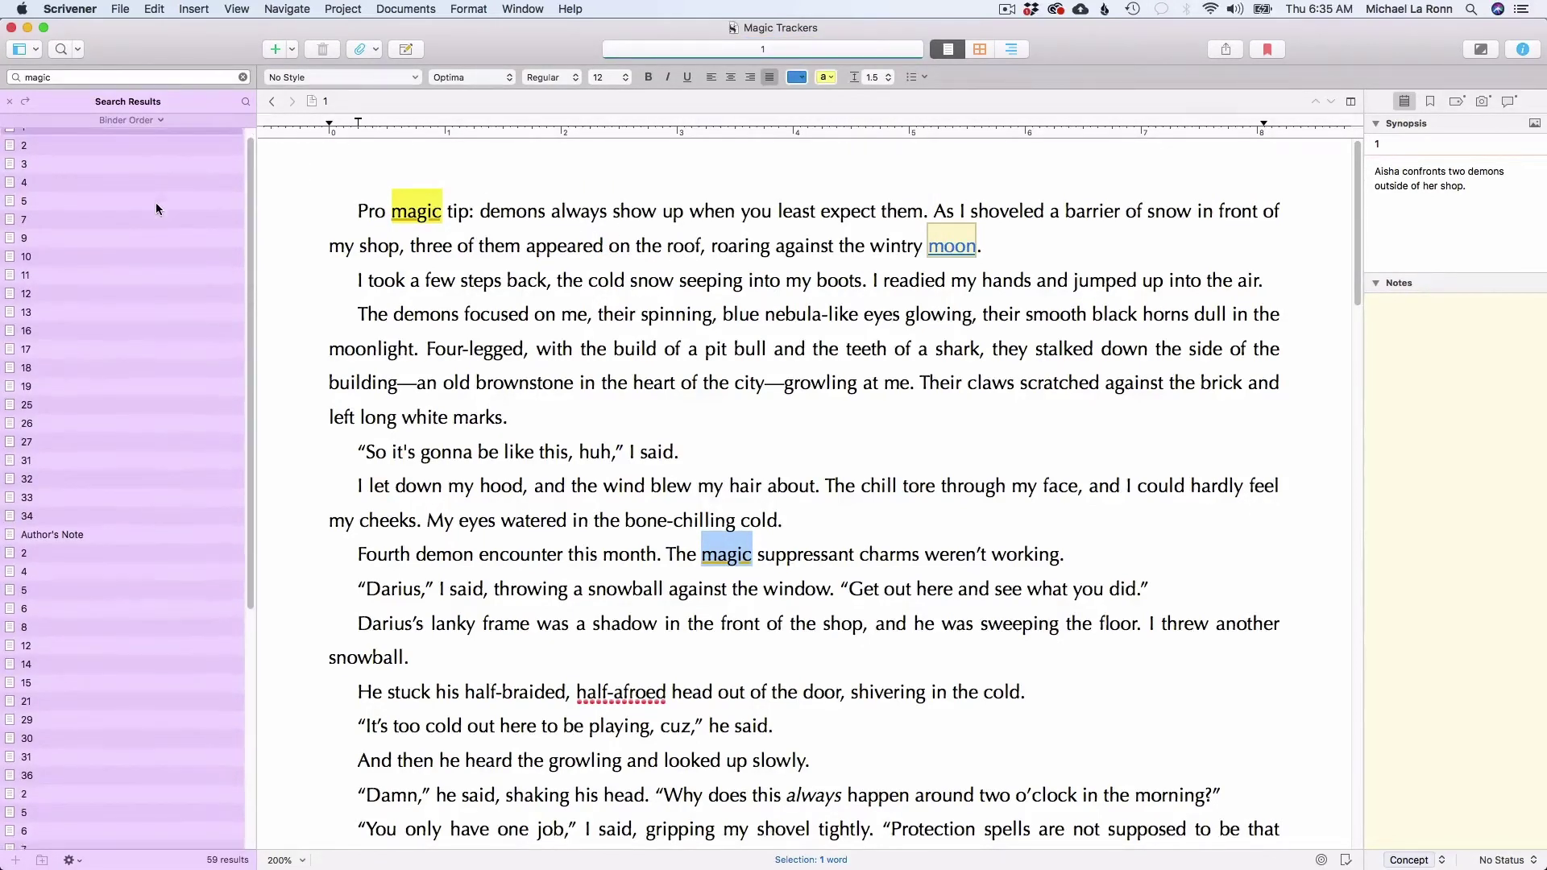
scroll(157, 208, "down", 3)
scroll(157, 208, "up", 3)
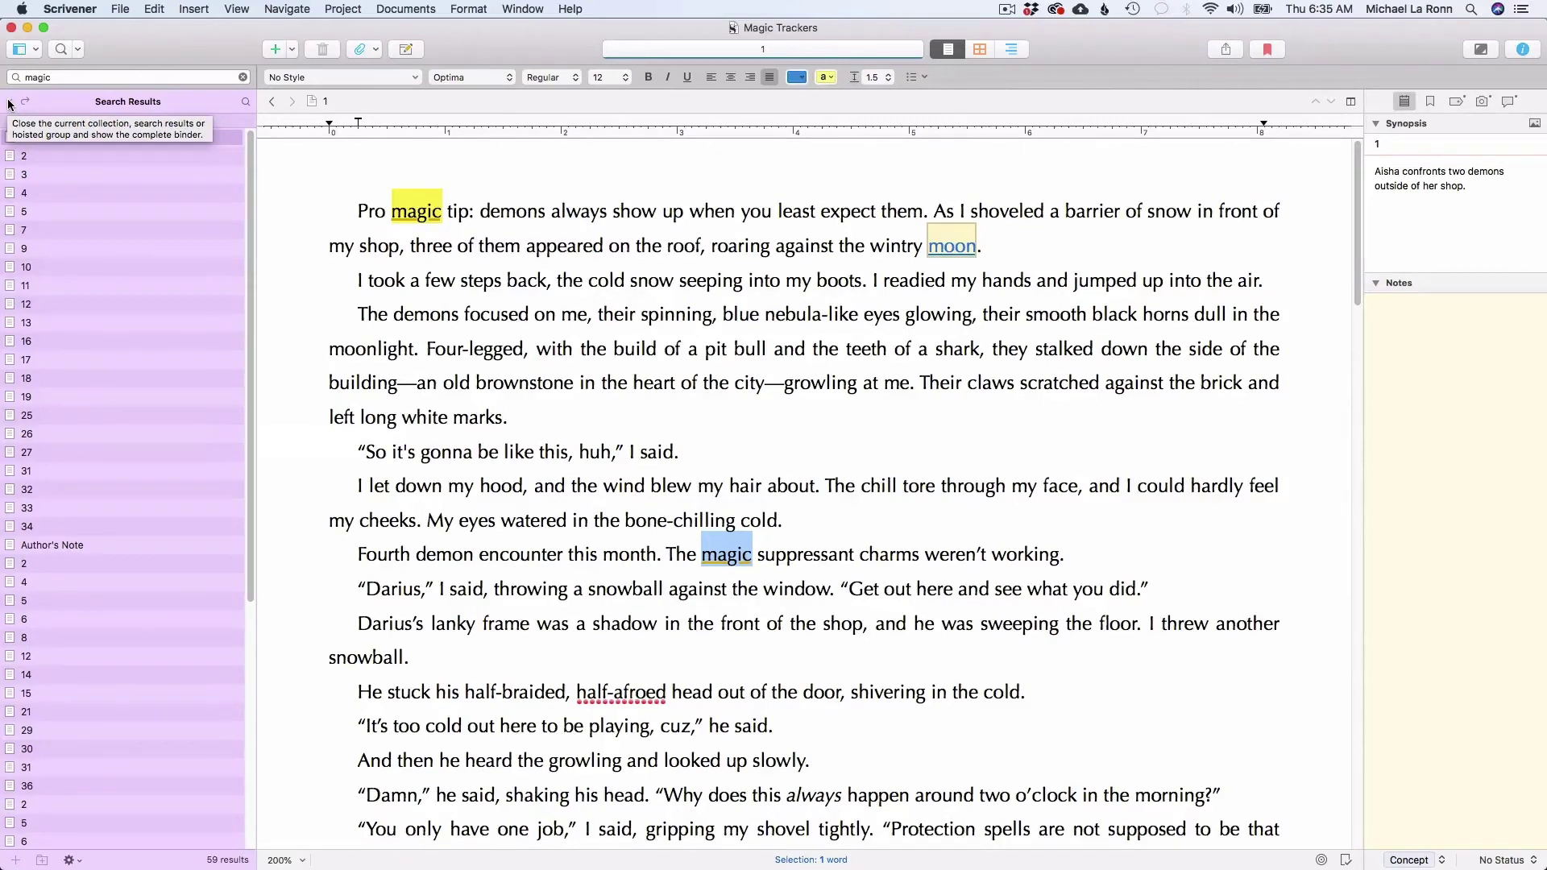
Clear the binder search to restore the Draft and place the cursor at the chapter's start.
left_click(10, 103)
left_click(542, 334)
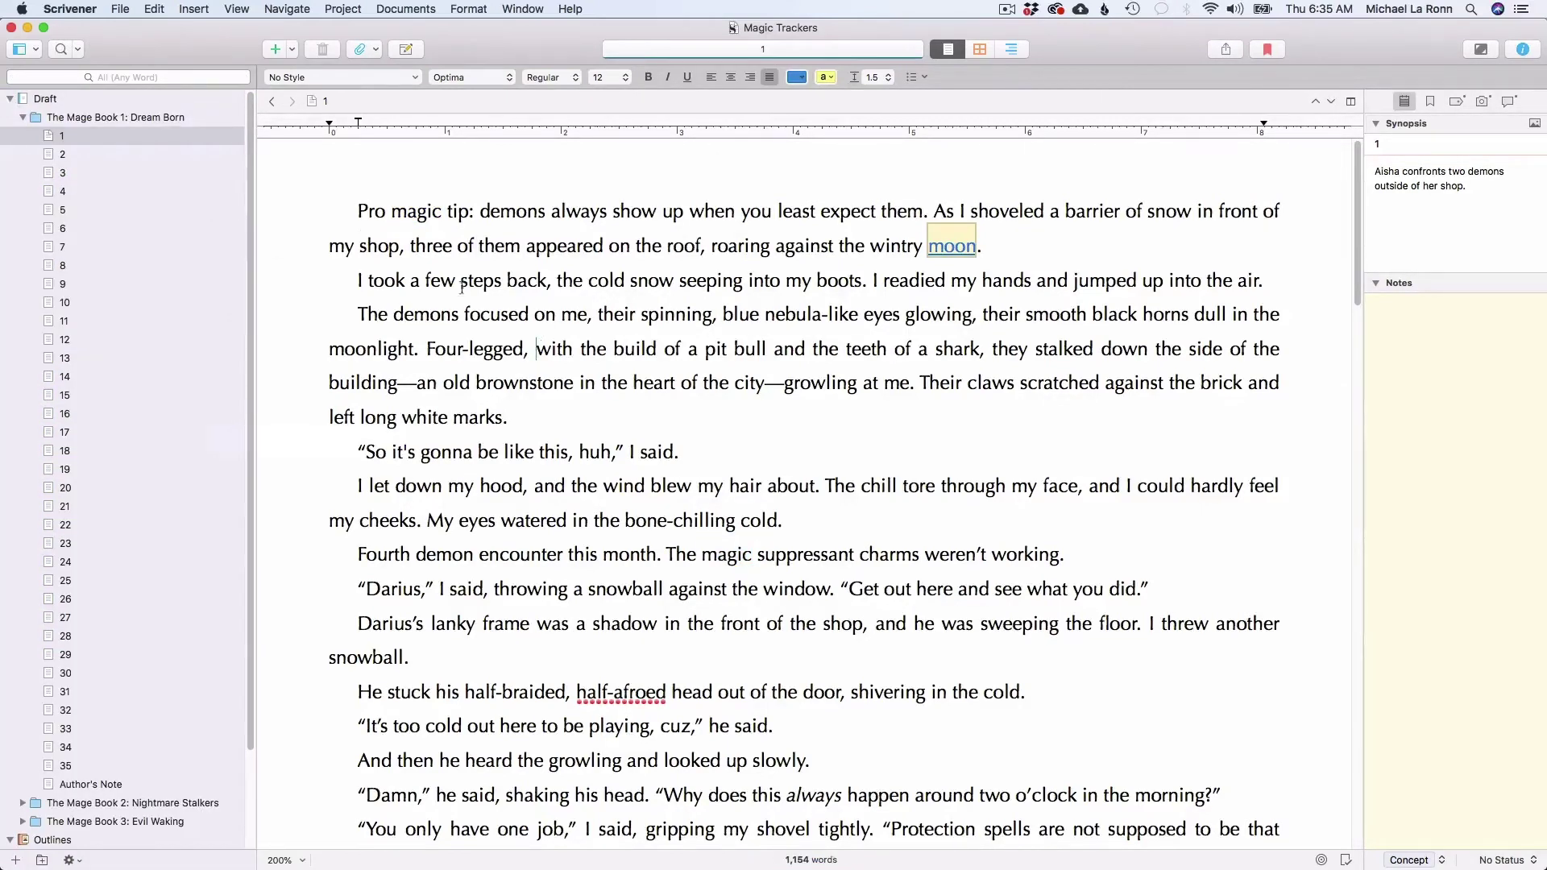
left_click(355, 215)
Bring up the Linguistic Focus panel from Edit > Writing Tools.
left_click(160, 9)
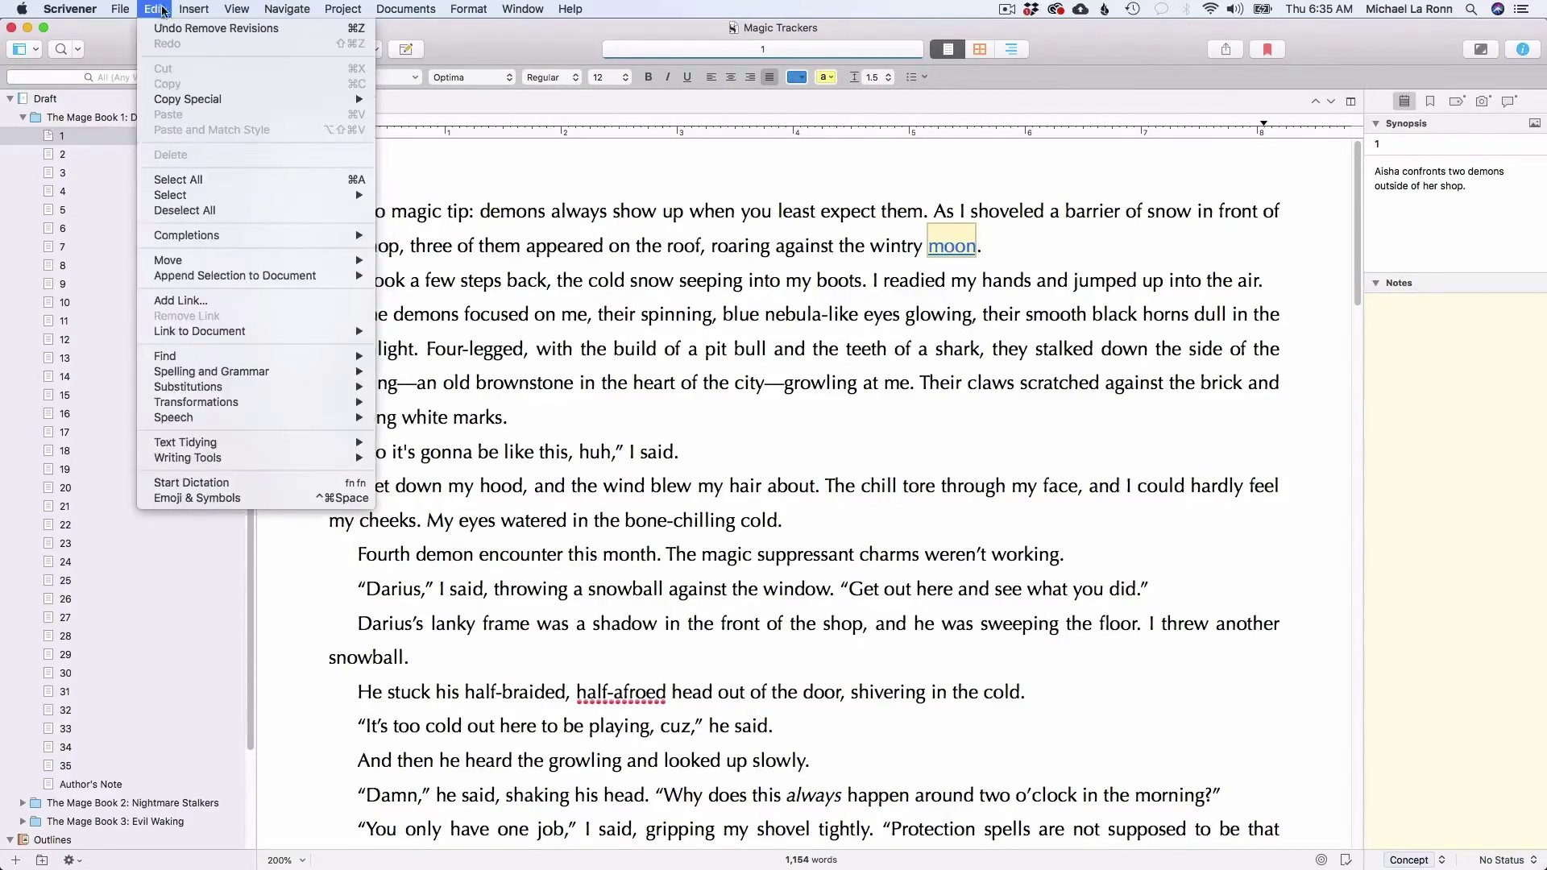
mouse_move(242, 458)
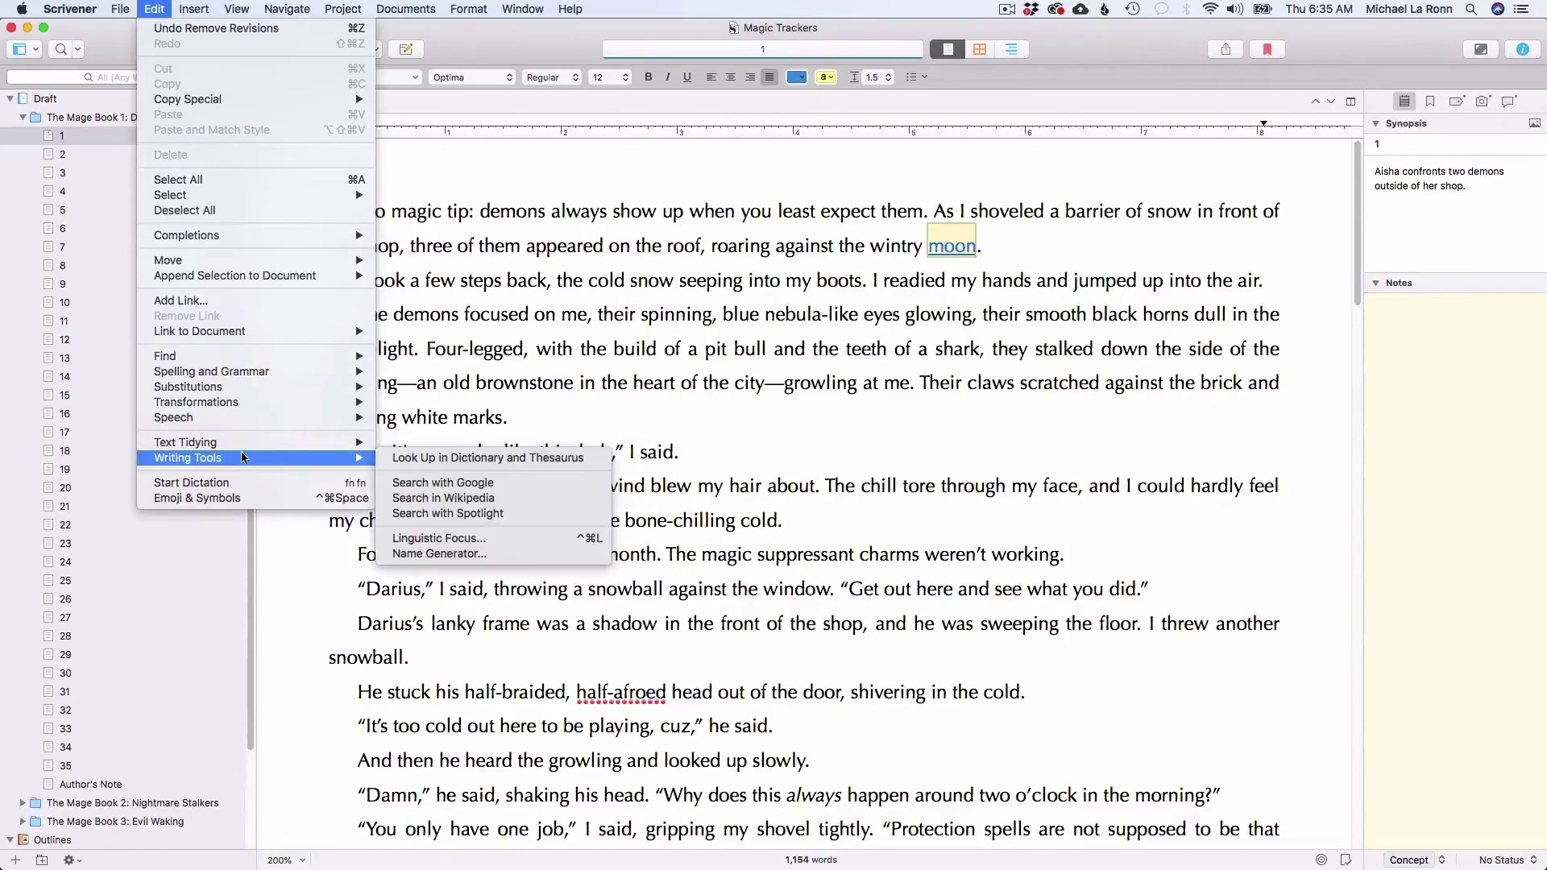
left_click(448, 537)
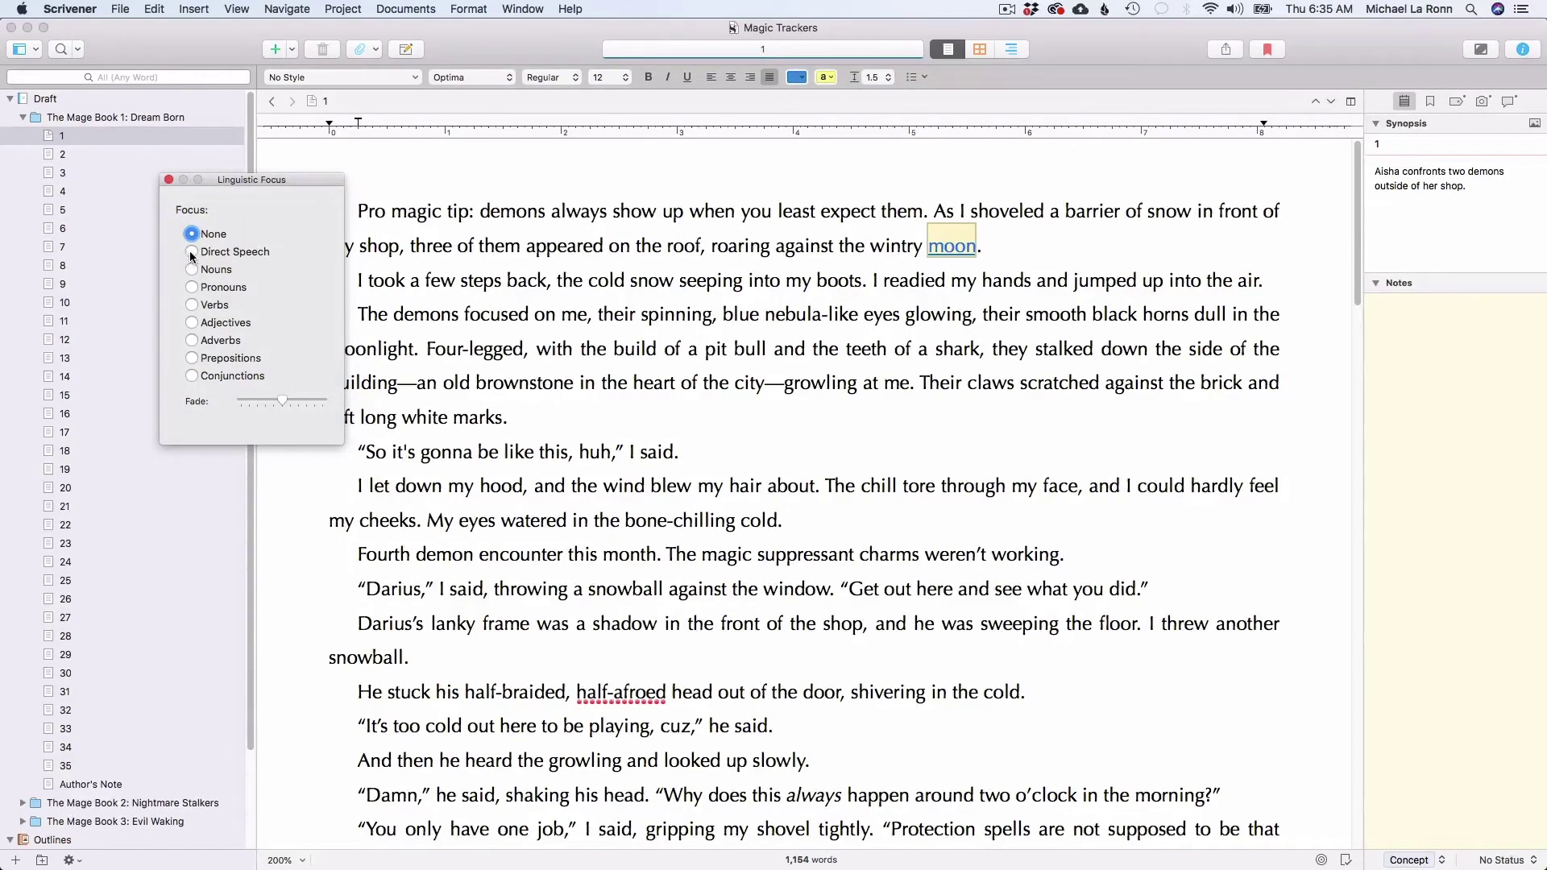
Focus on Direct Speech with full fade, leaving only the chapter's 24 quotes visible.
left_click(192, 251)
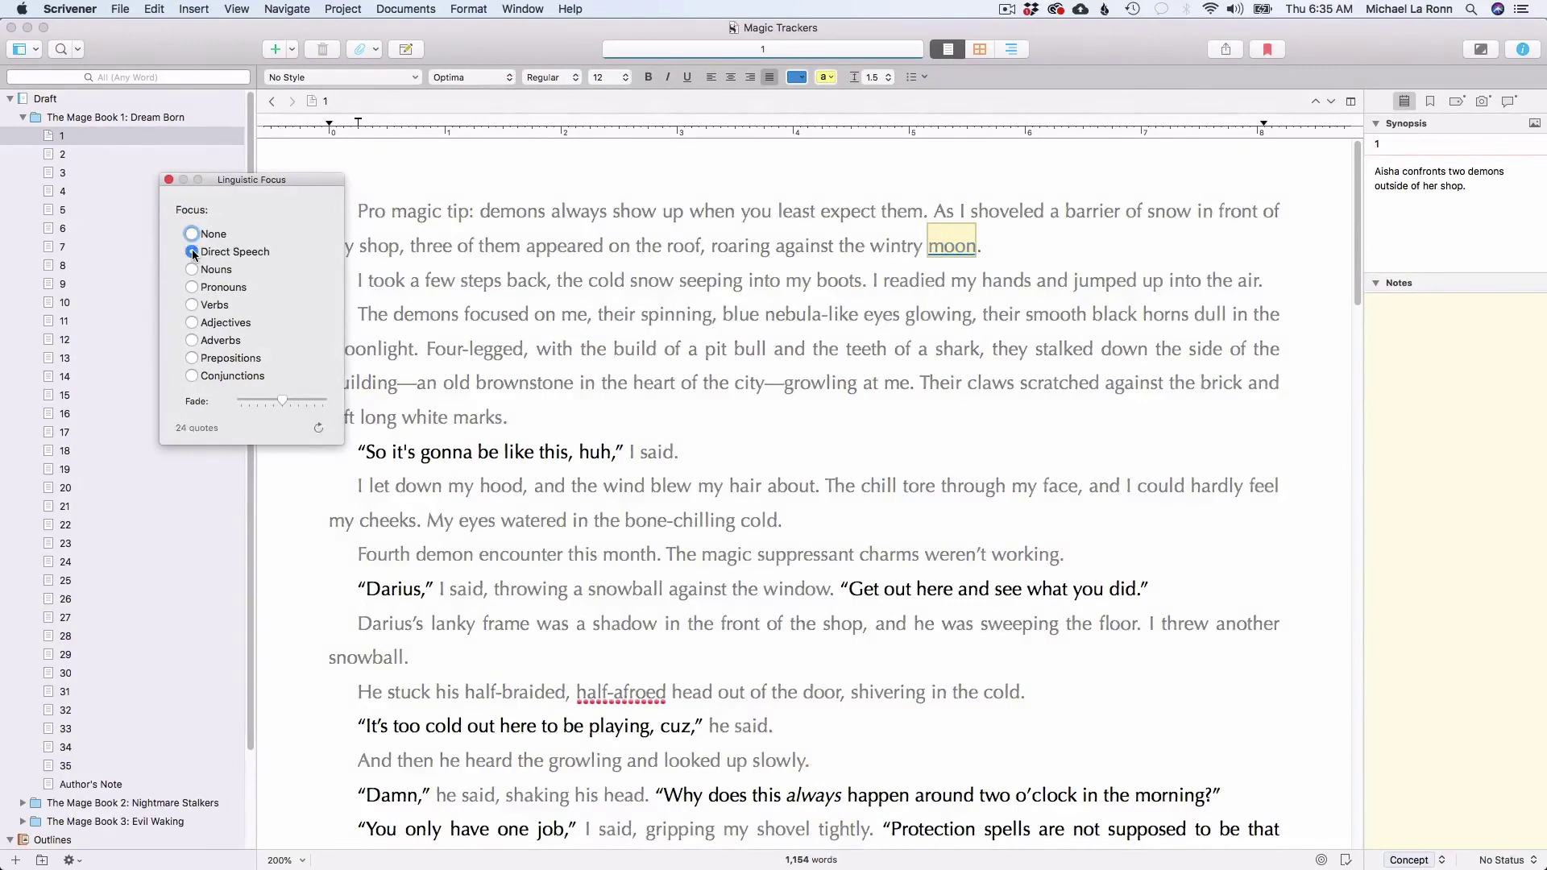
scroll(837, 459, "down", 4)
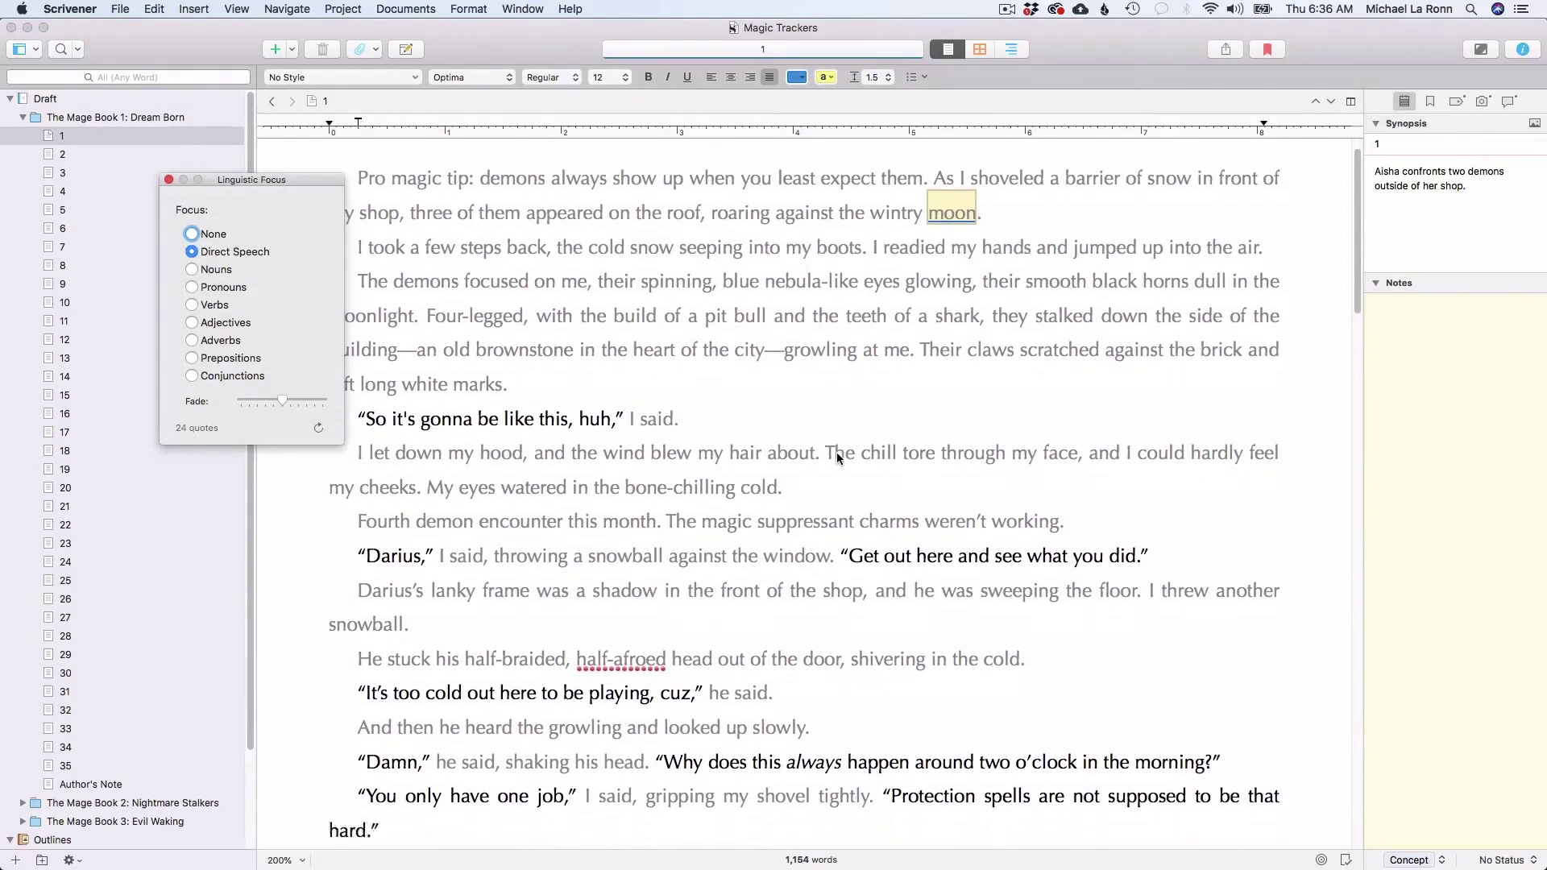
scroll(836, 452, "down", 3)
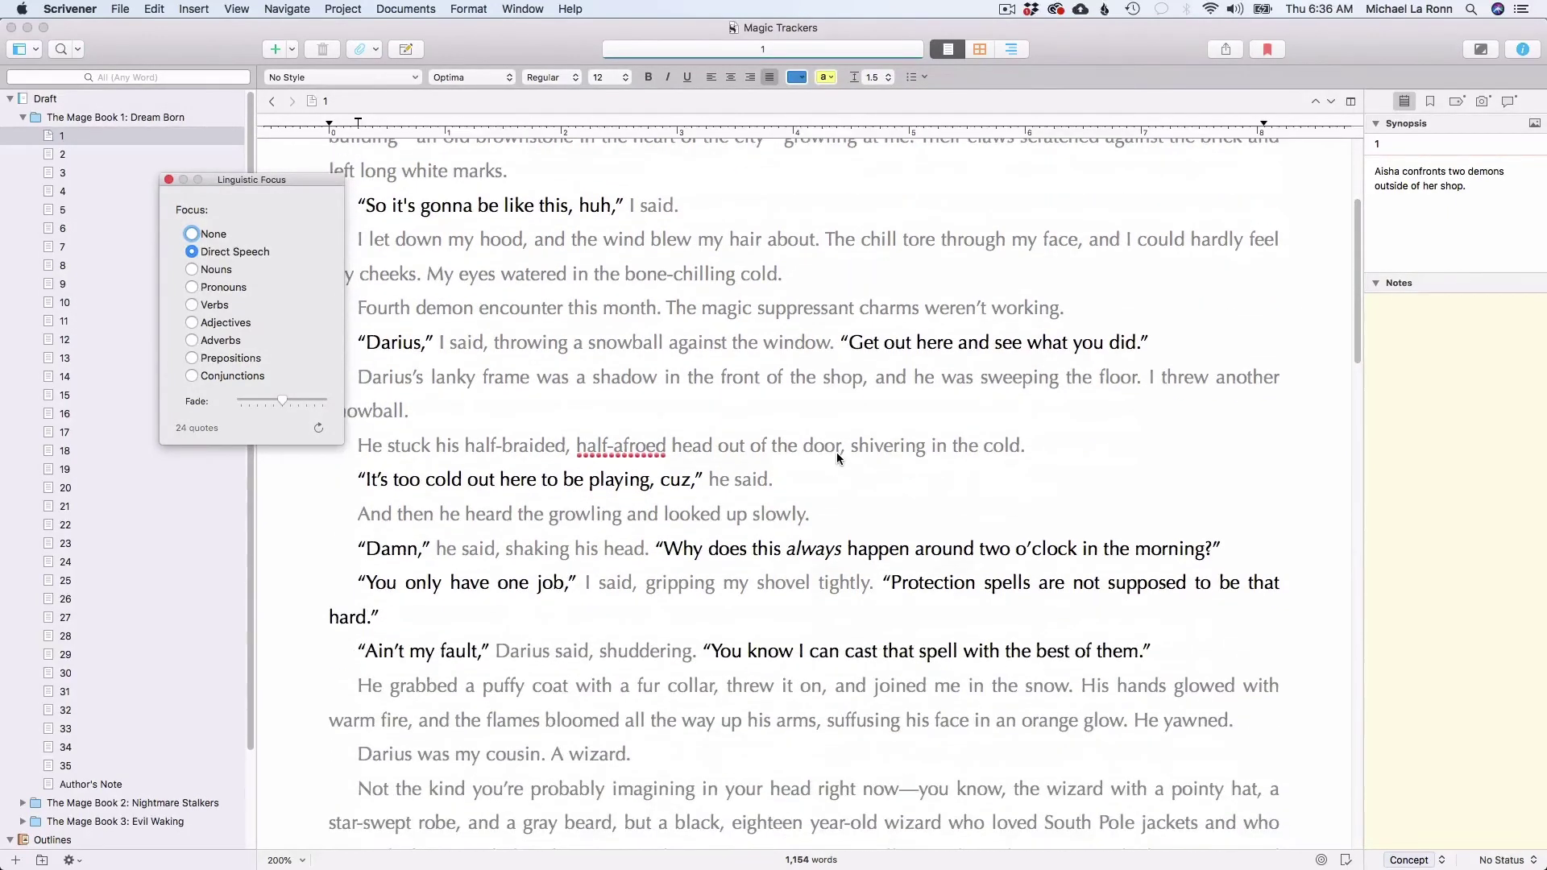
left_click_drag(281, 400, 331, 403)
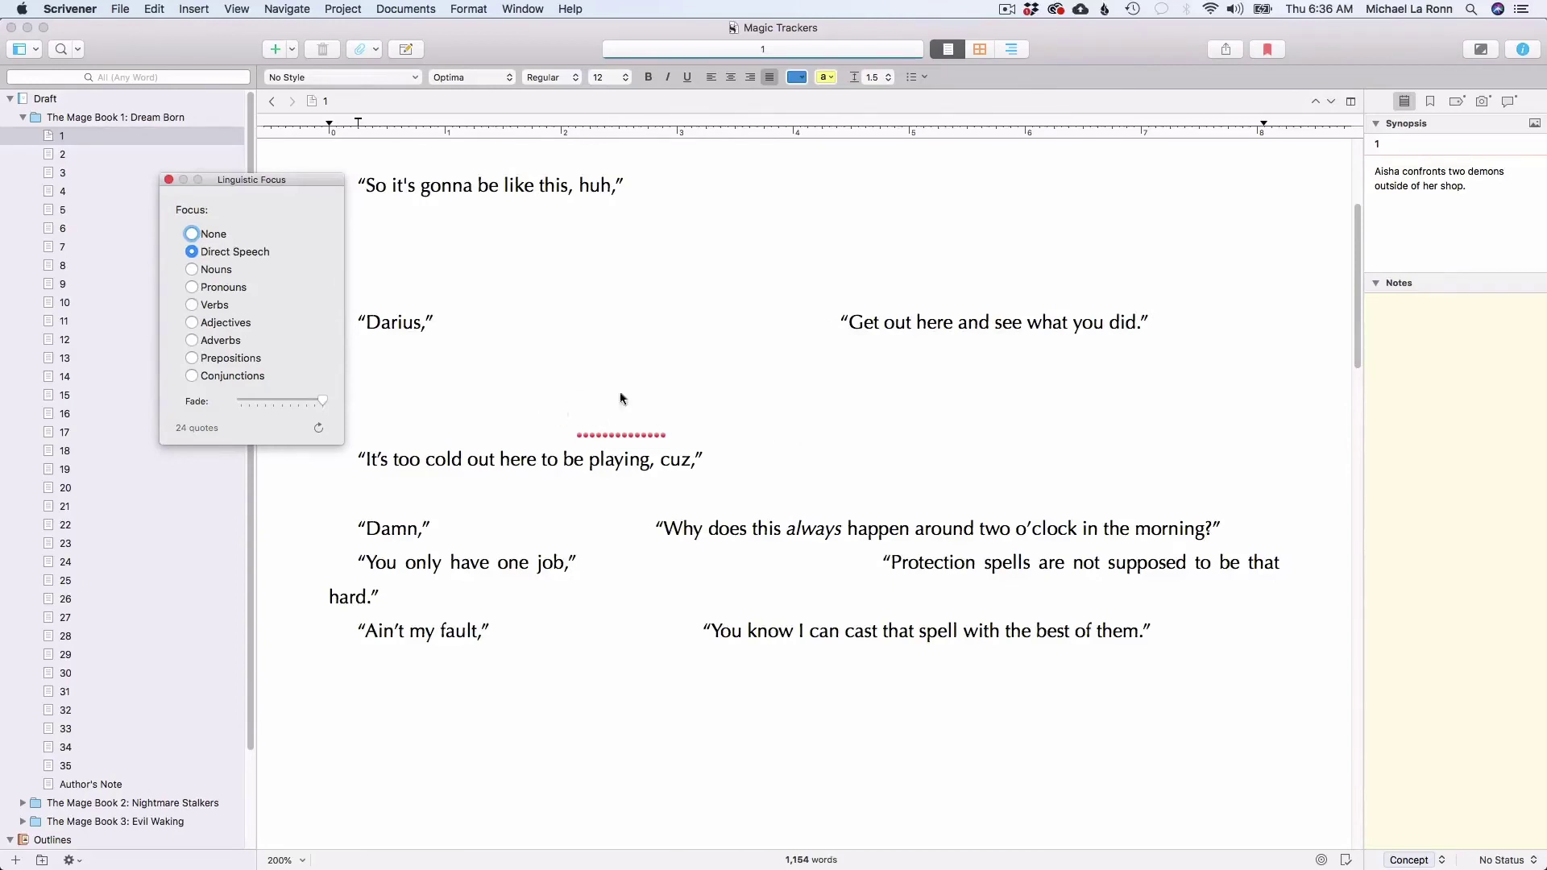
scroll(703, 428, "down", 10)
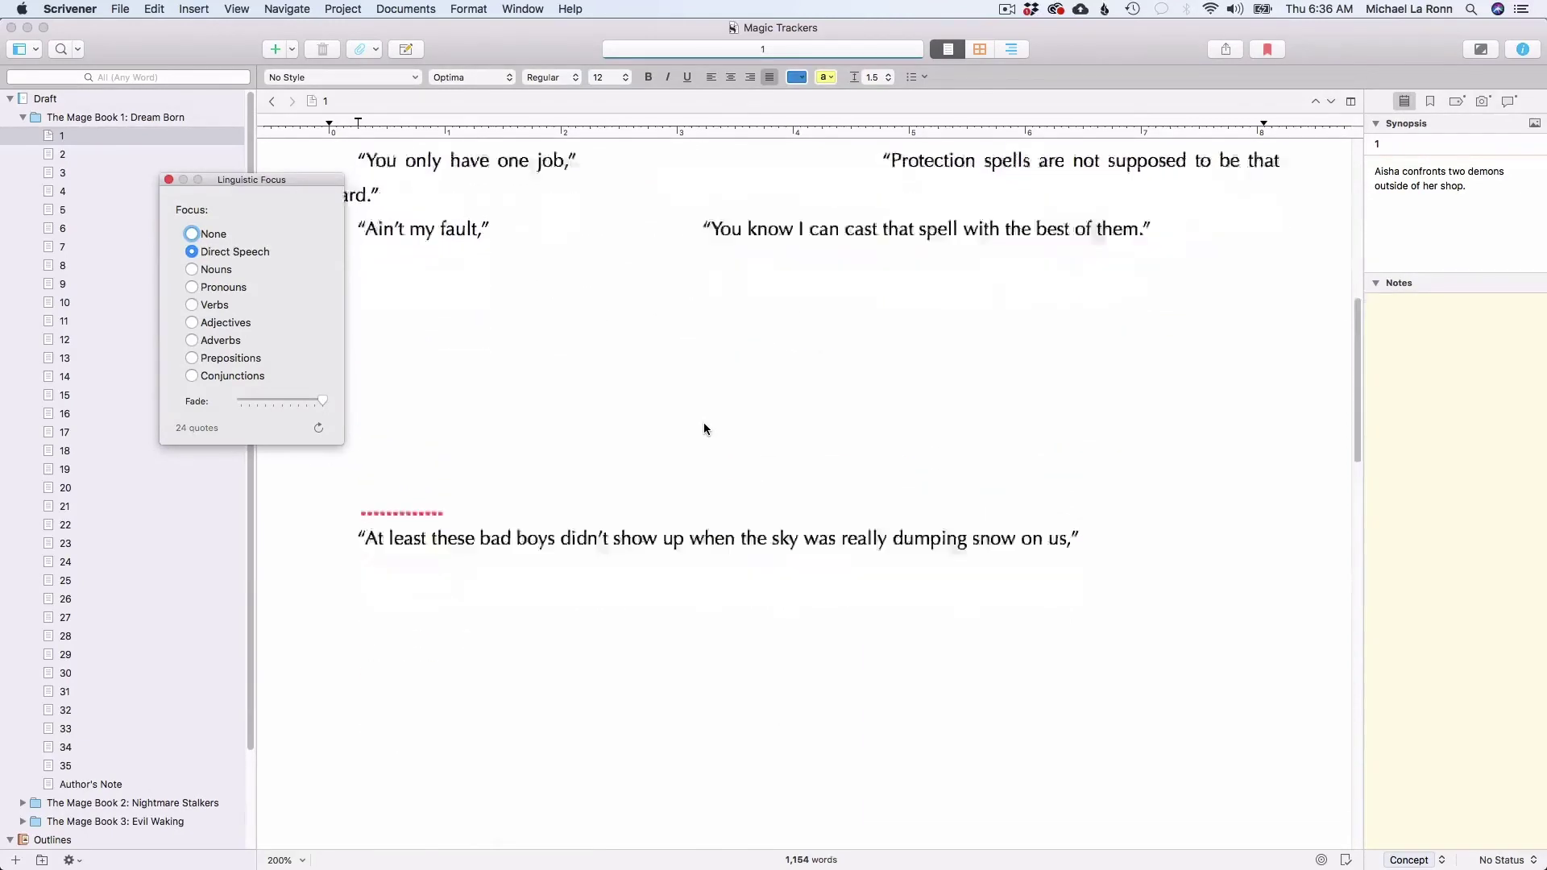
scroll(704, 429, "down", 20)
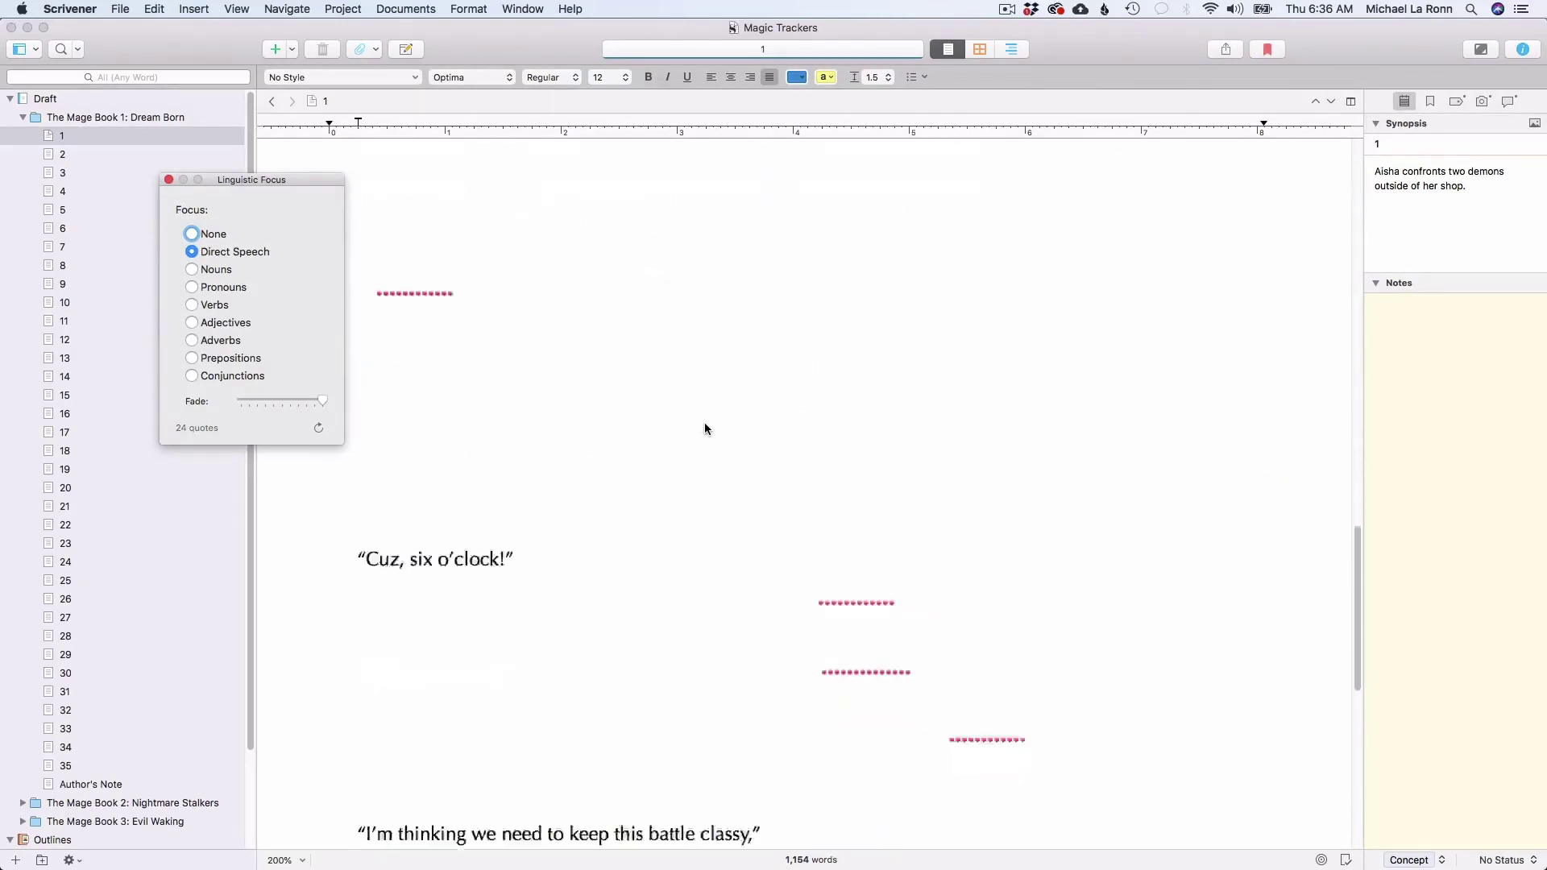
scroll(705, 422, "down", 16)
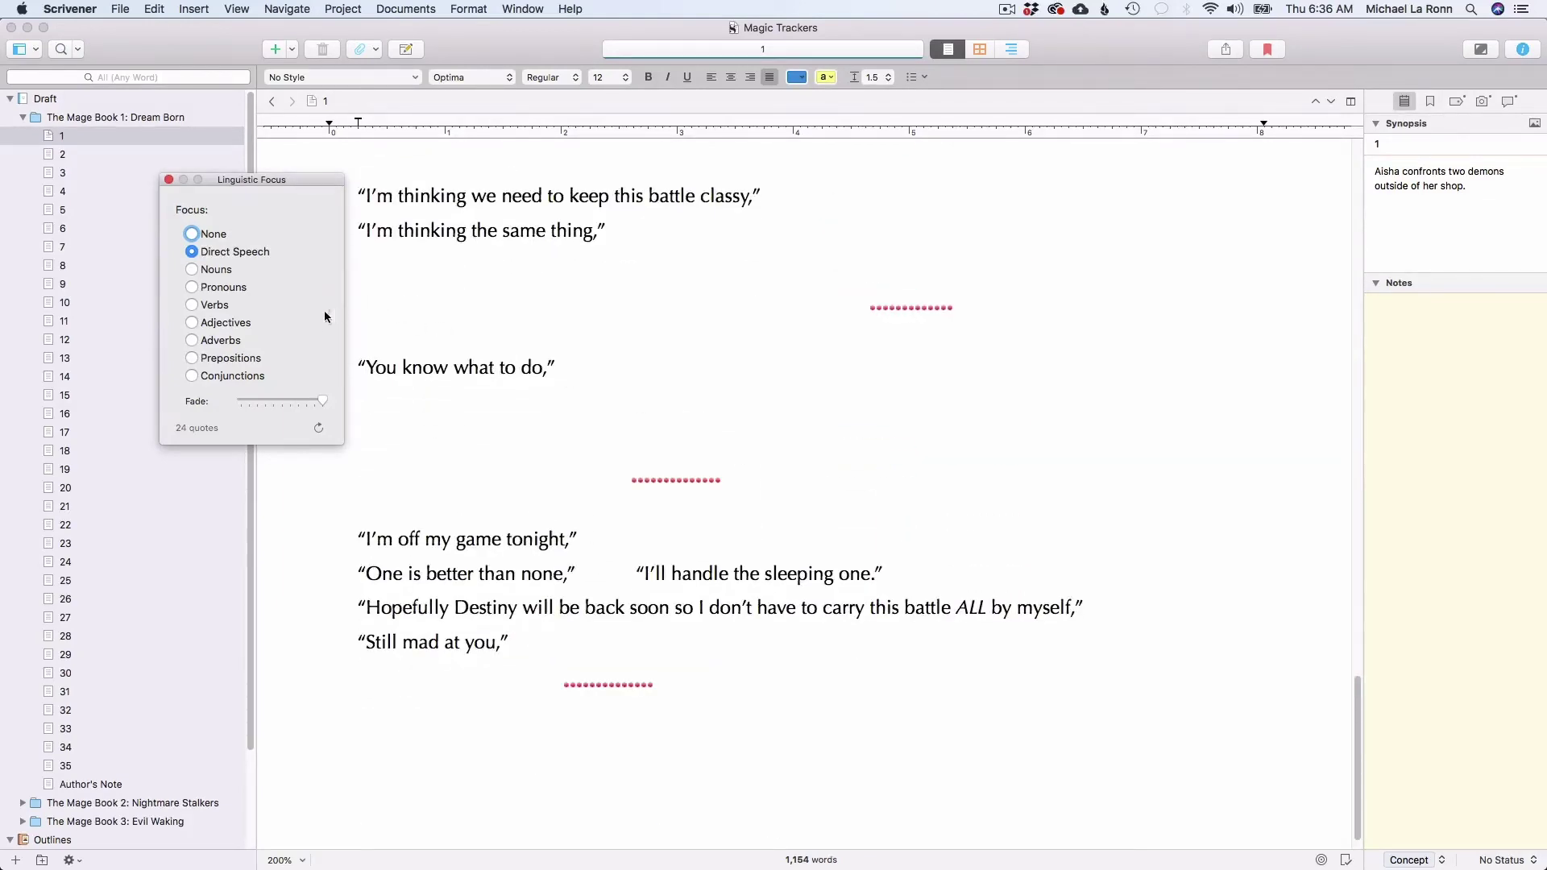
Highlight the chapter's 65 adverbs with Linguistic Focus and scroll through them.
left_click(192, 340)
scroll(937, 534, "down", 1)
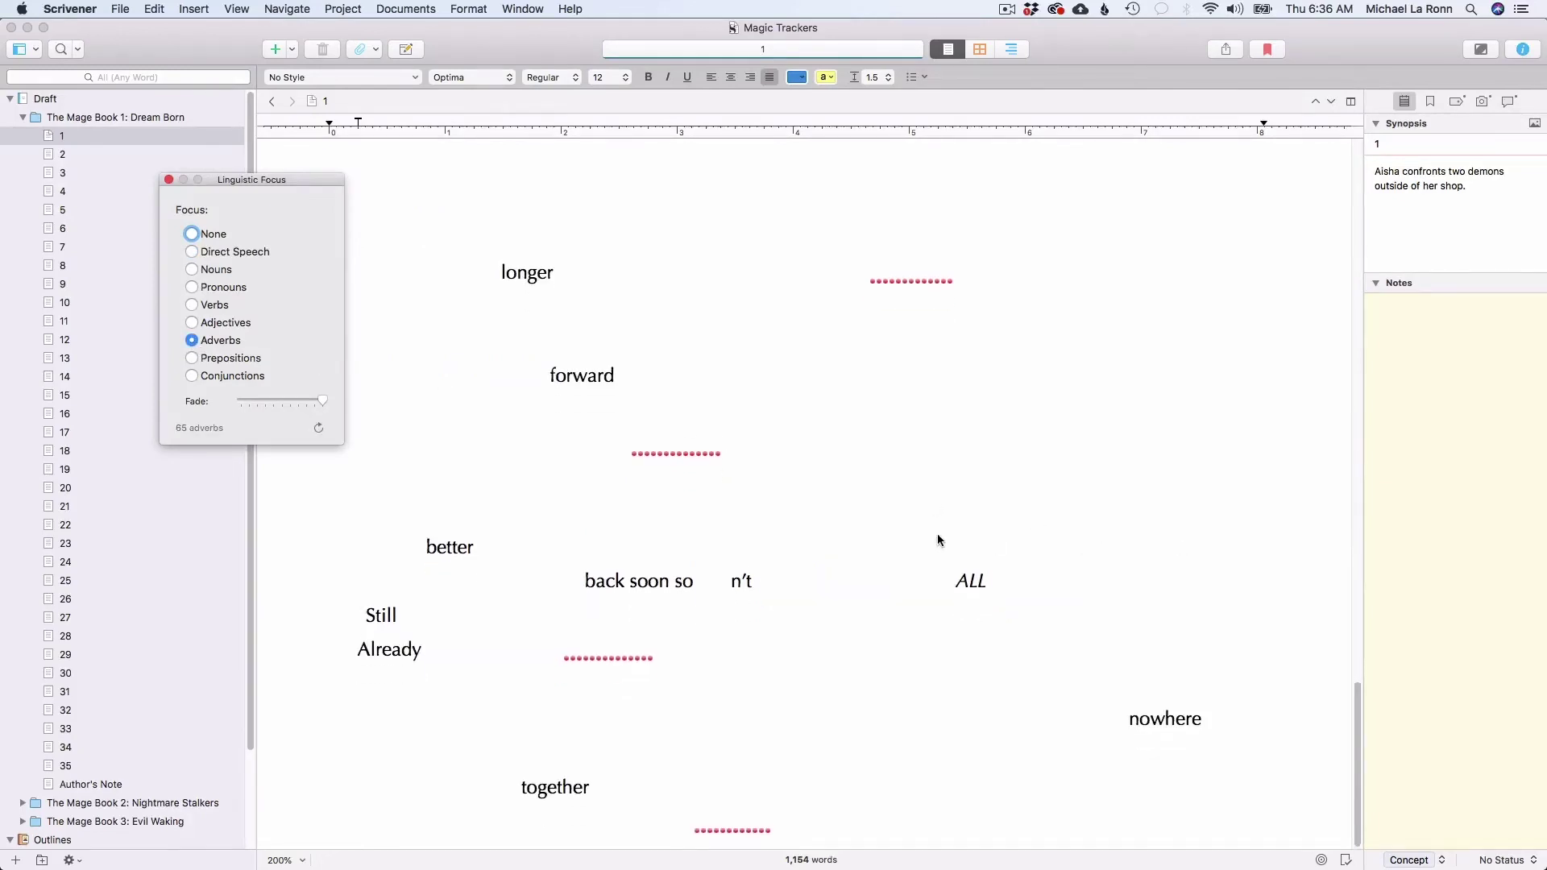
scroll(938, 540, "up", 10)
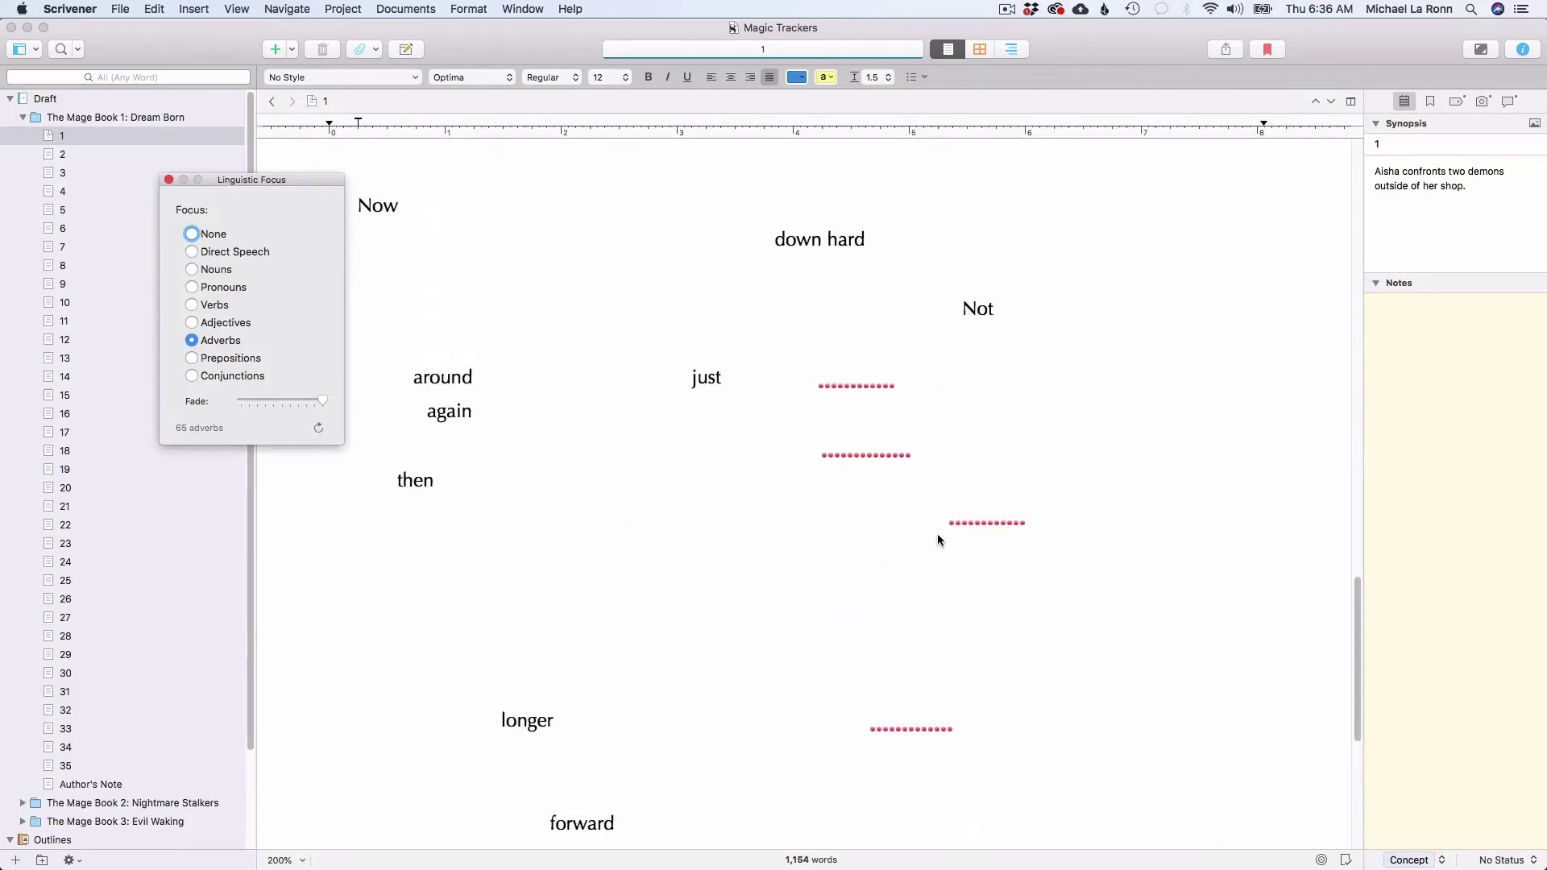
scroll(938, 540, "up", 12)
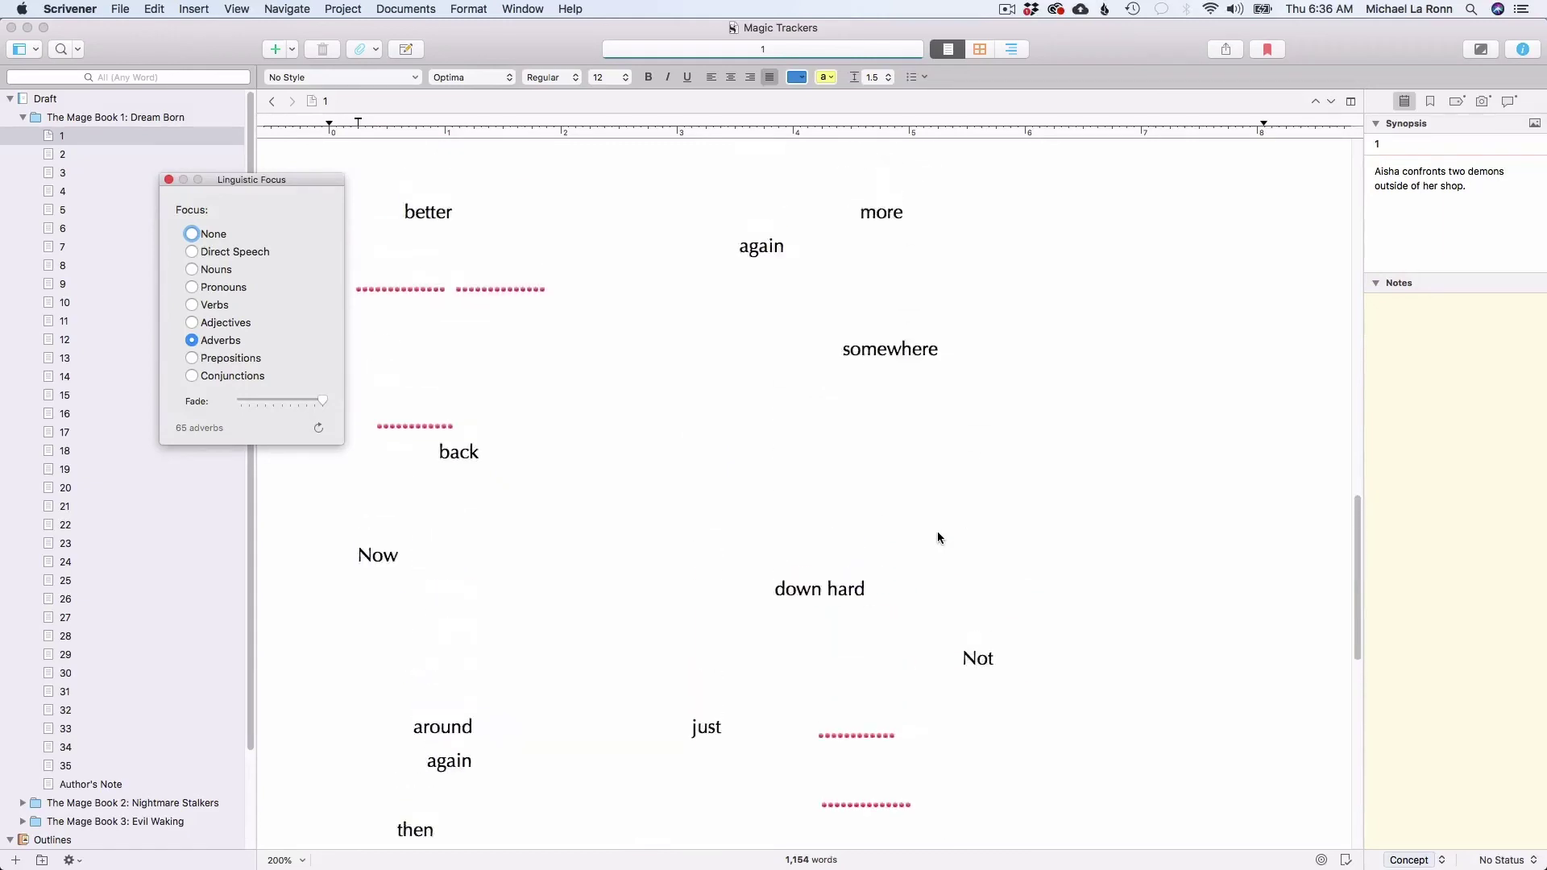
scroll(939, 538, "up", 9)
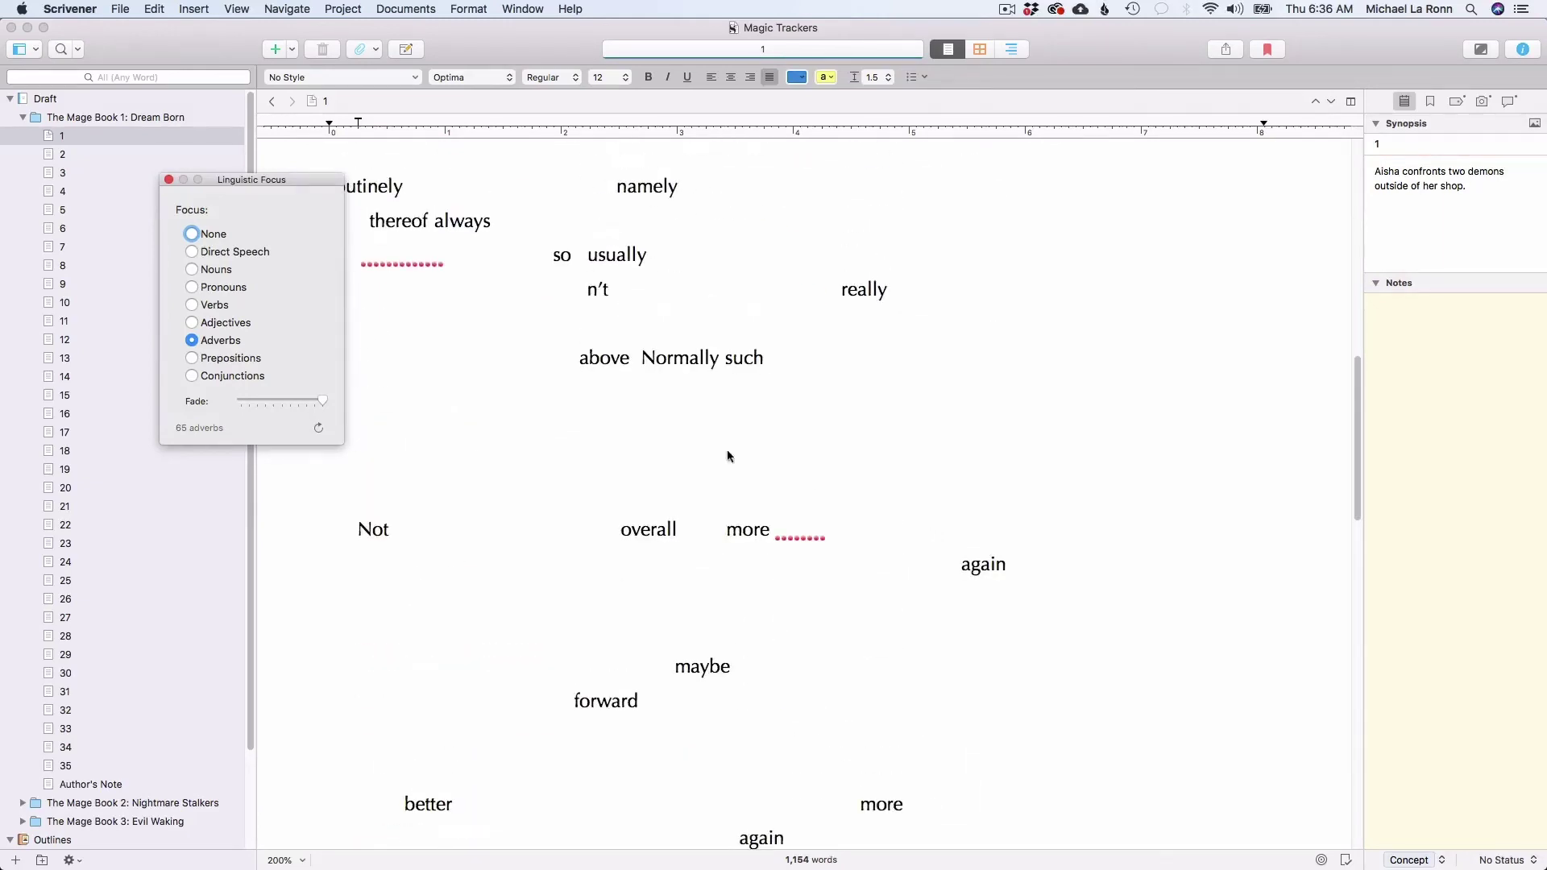
Preview the 130 prepositions, then set Linguistic Focus back to None.
left_click(192, 358)
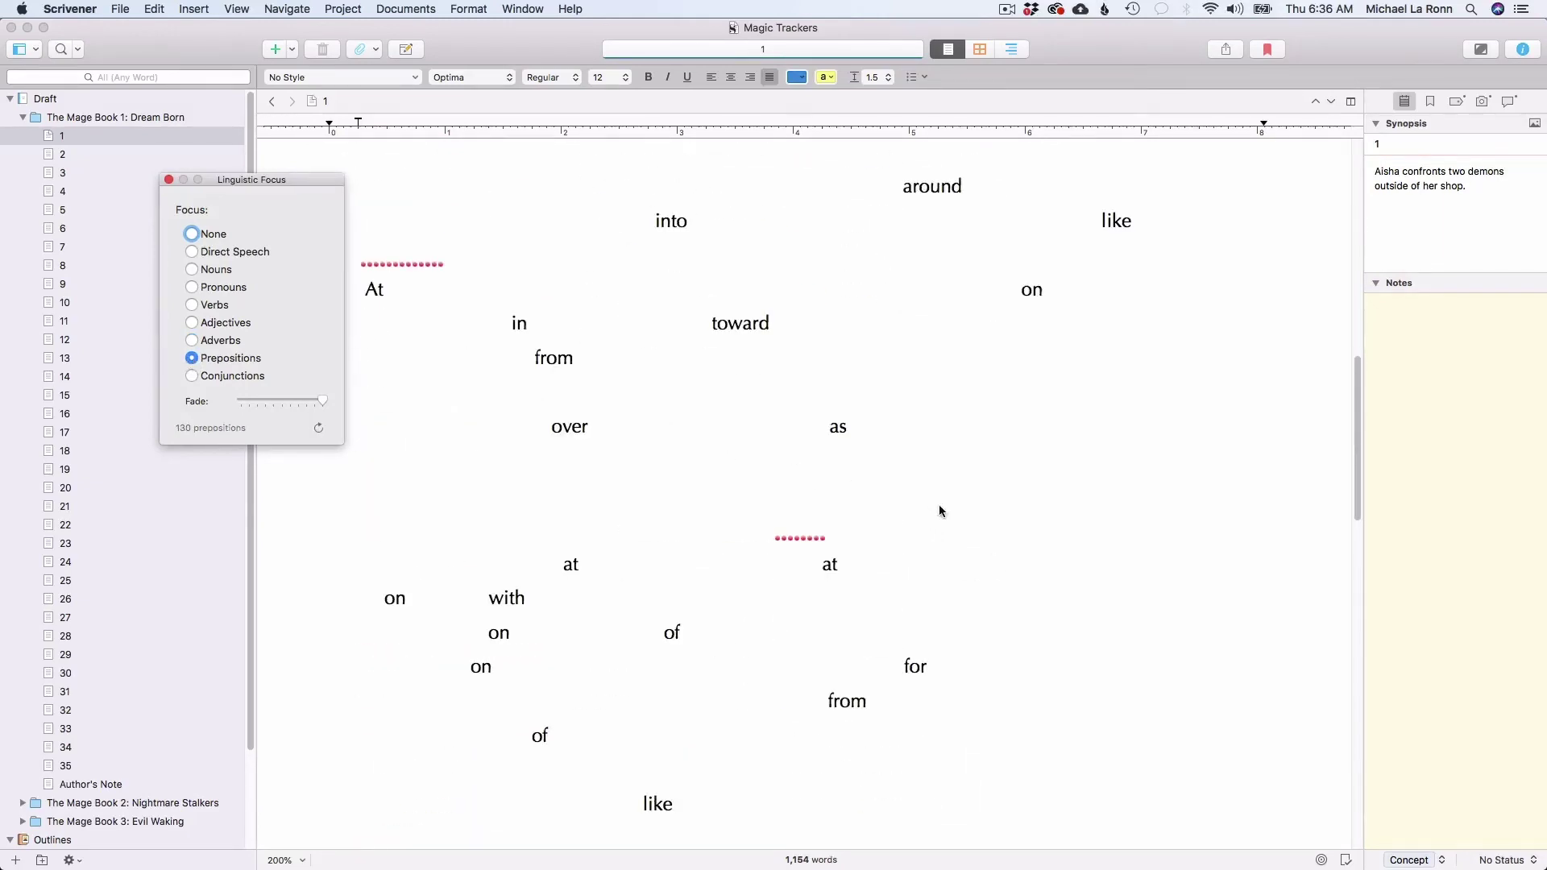
scroll(949, 515, "down", 4)
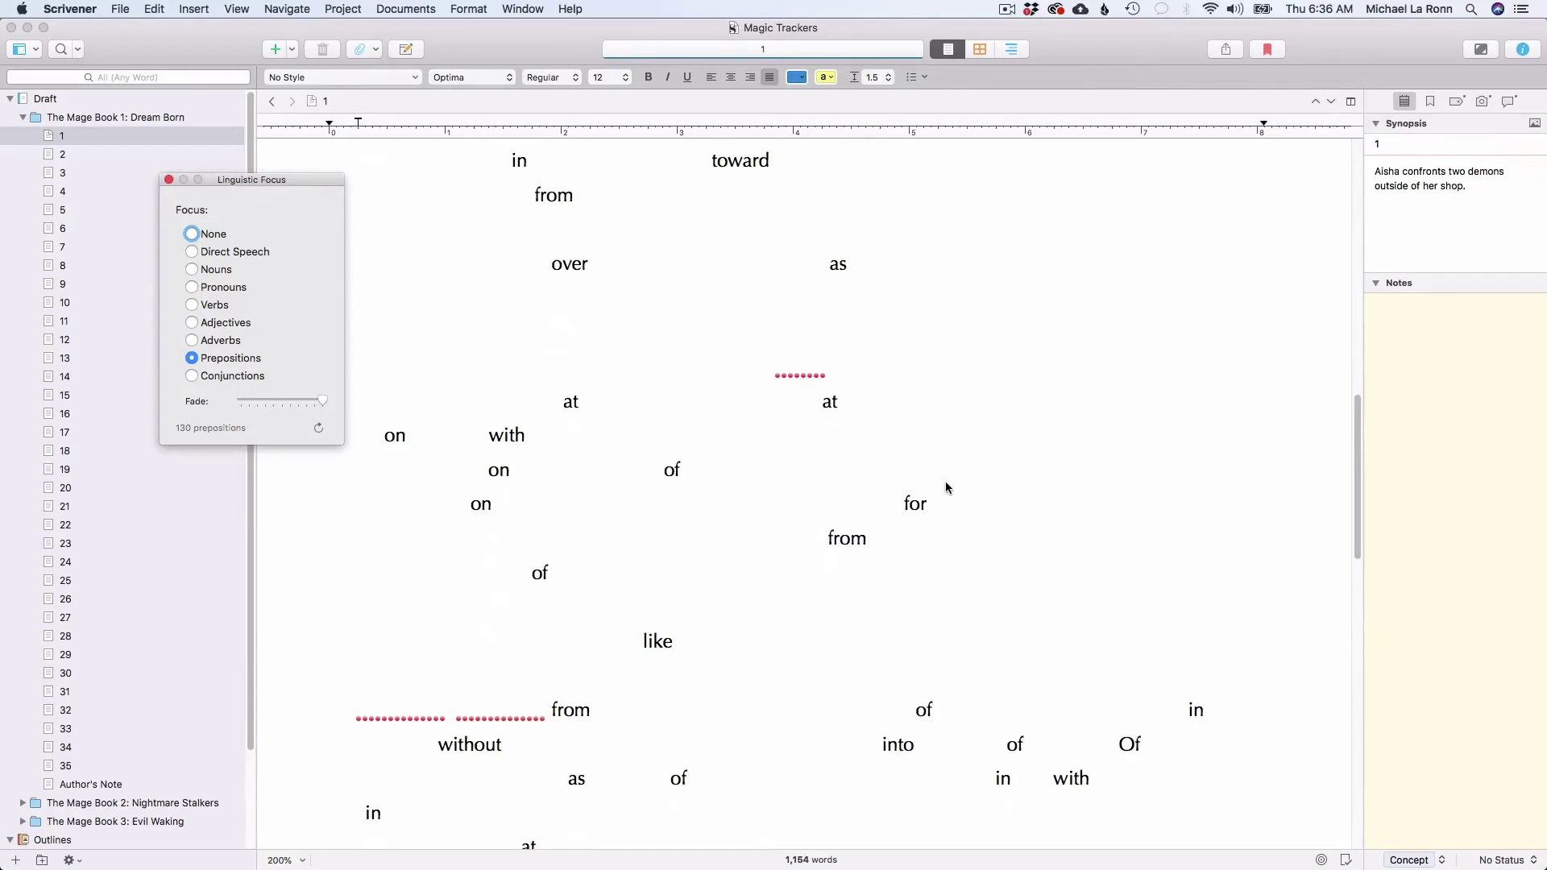
scroll(943, 475, "up", 10)
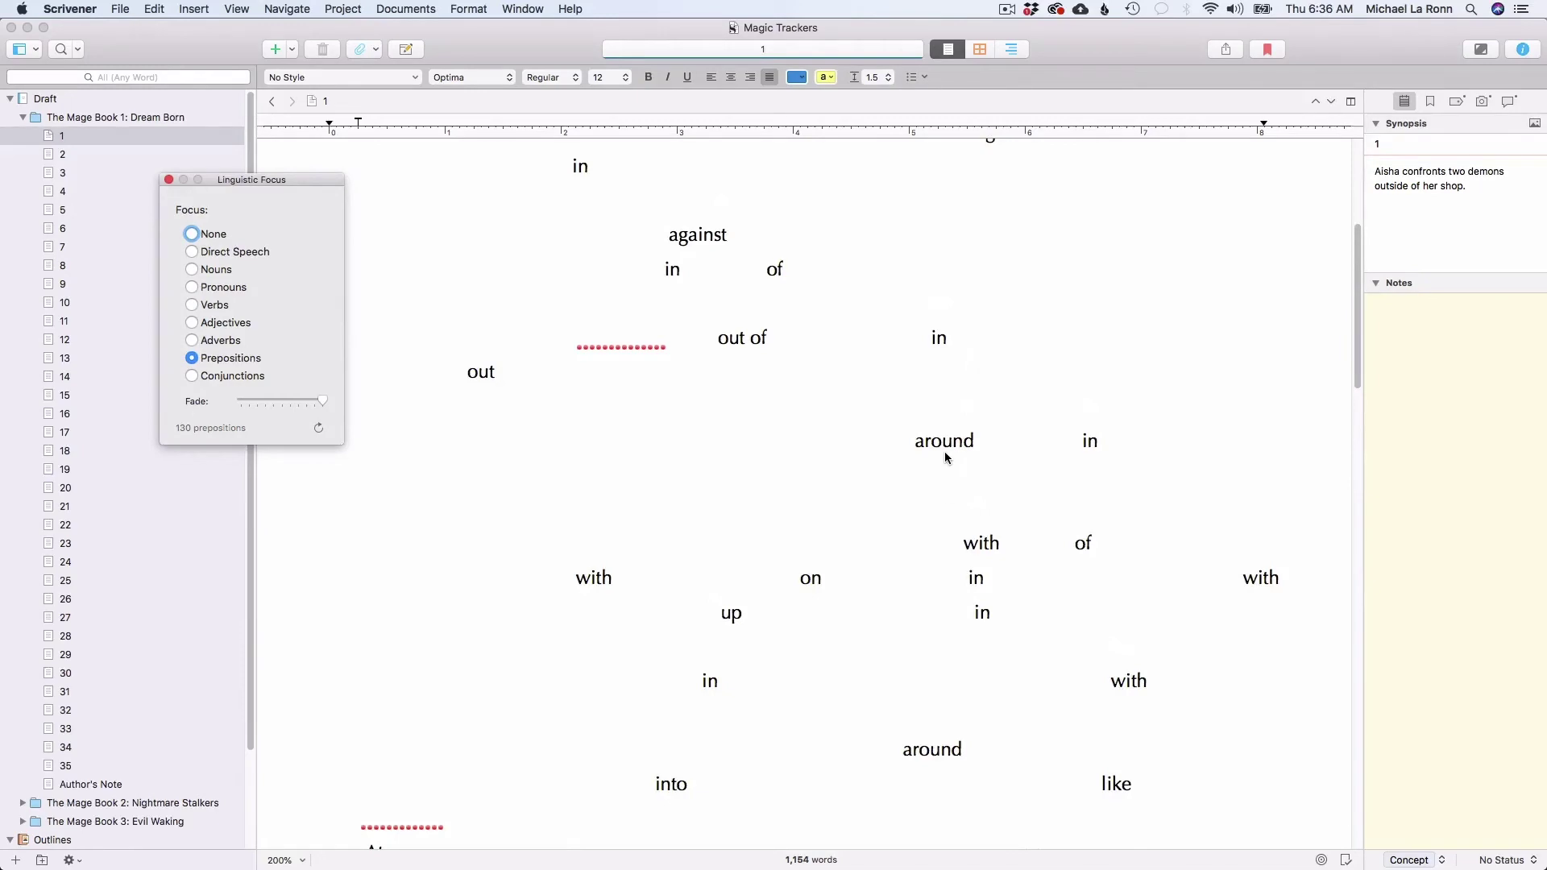
scroll(947, 457, "up", 9)
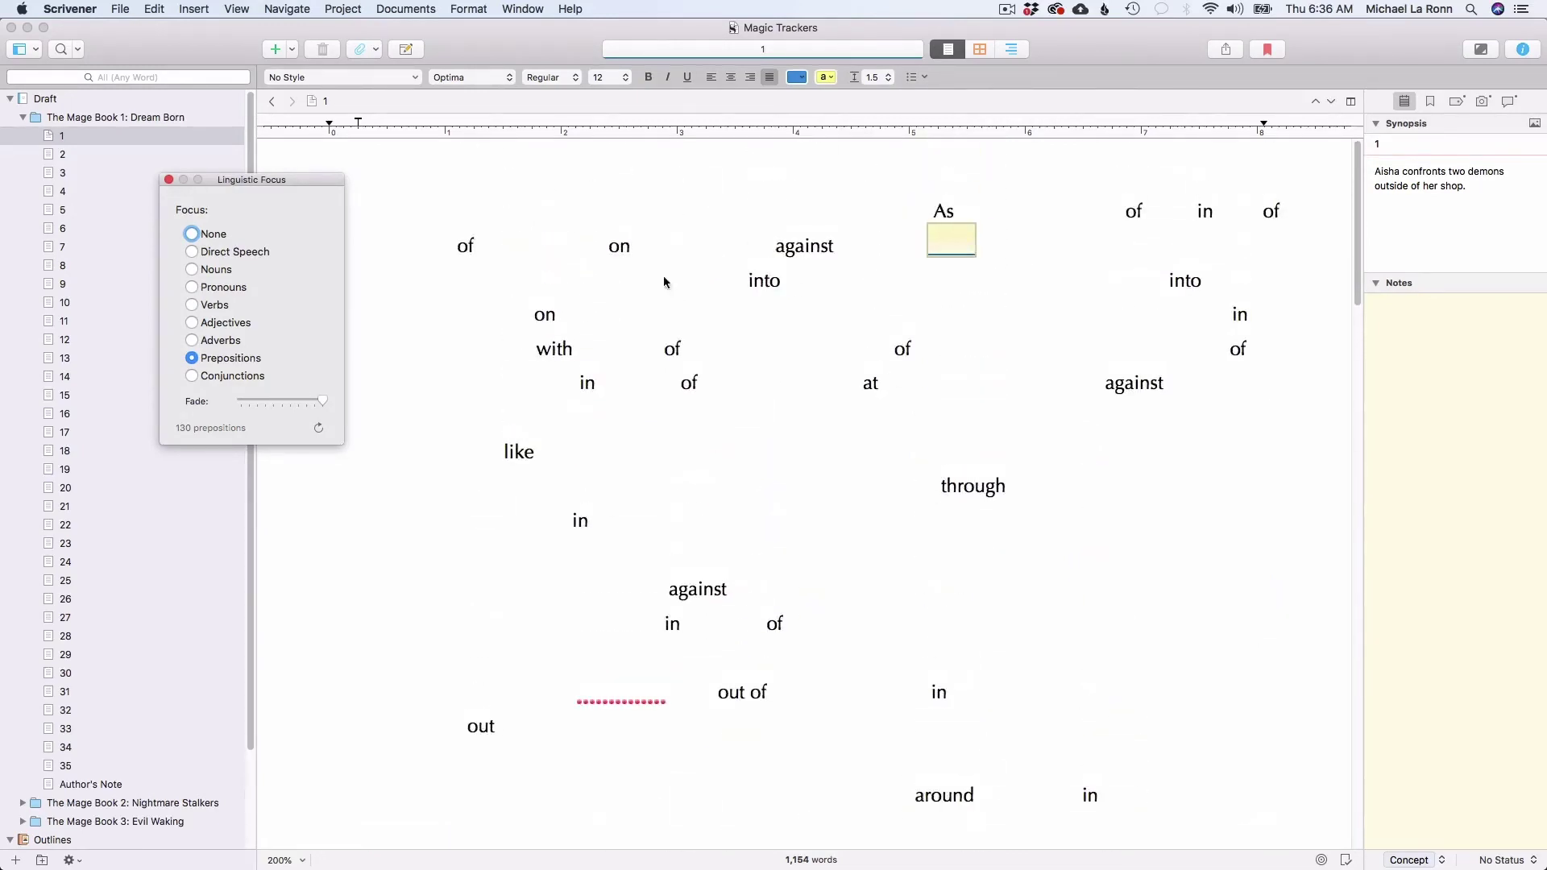
left_click(194, 233)
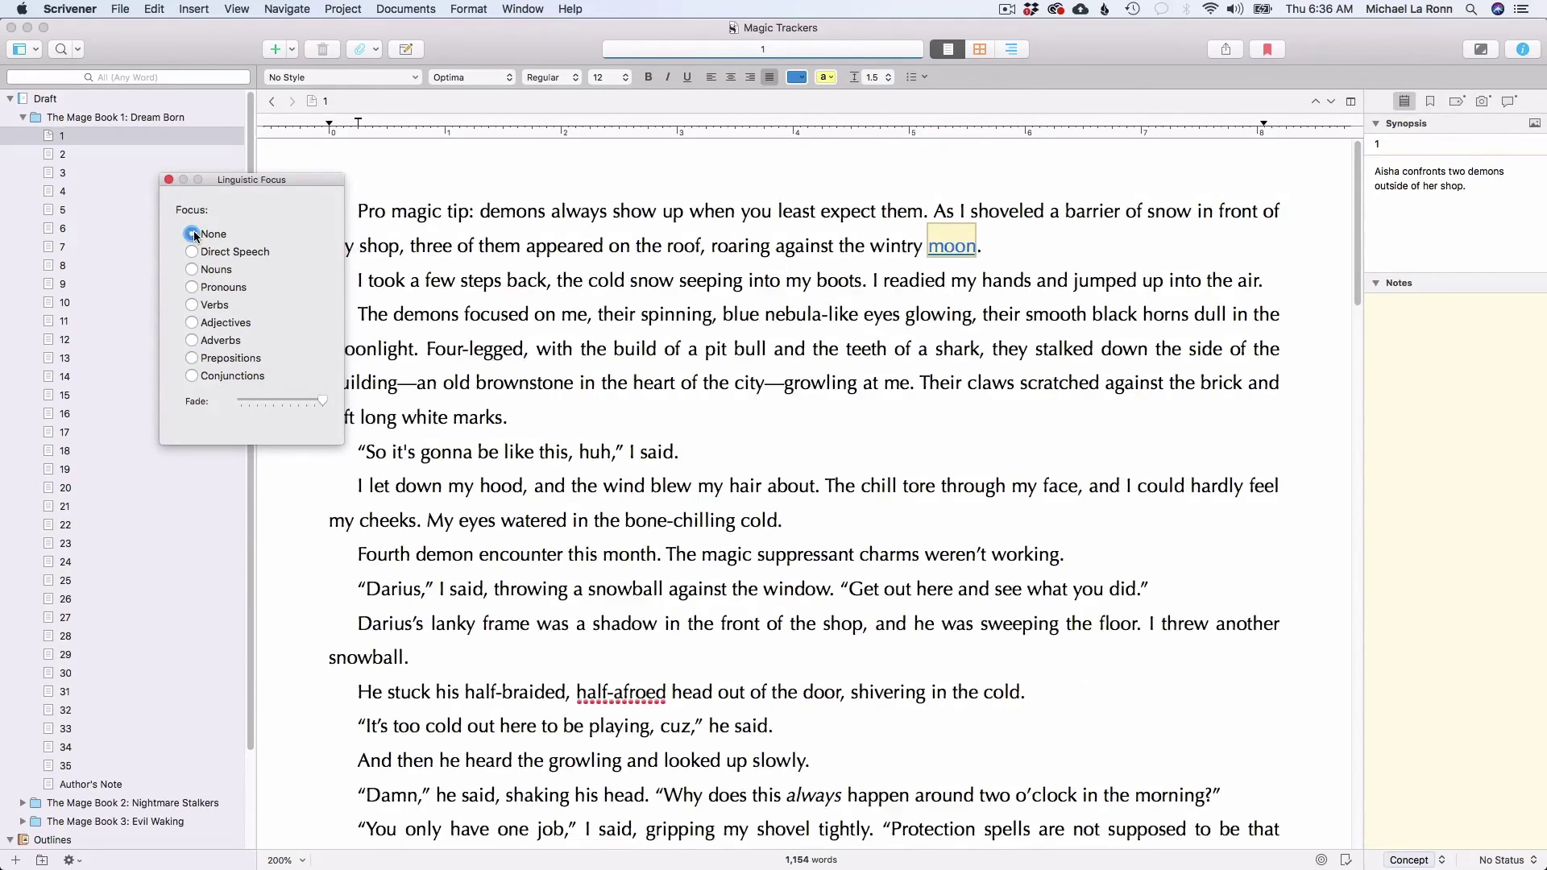
Close Linguistic Focus and scroll through scene 1 in full-screen composition mode.
left_click(168, 181)
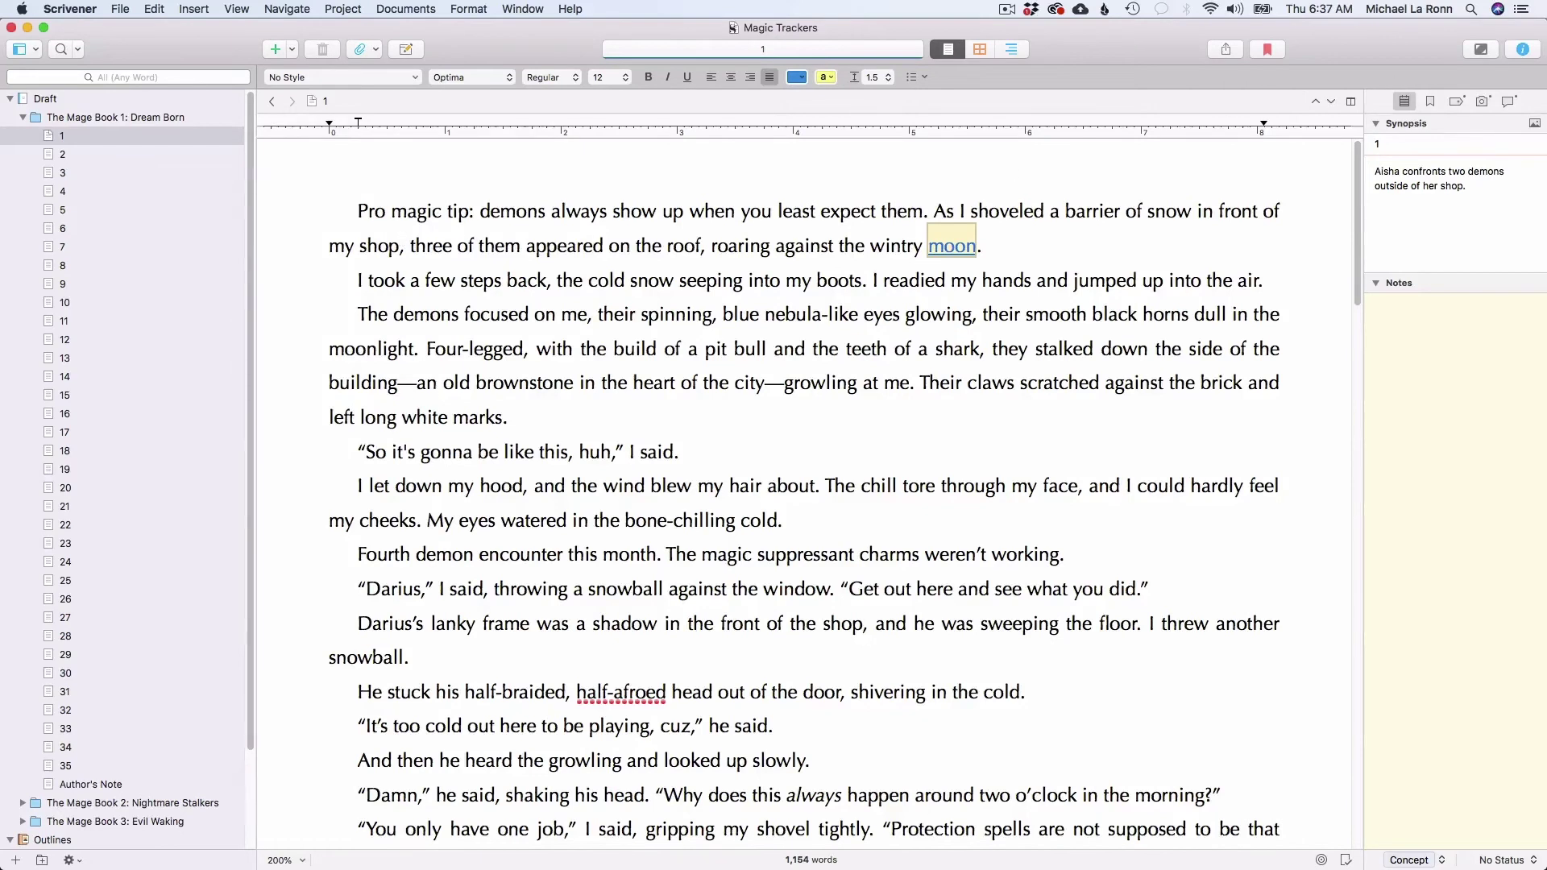
left_click(1483, 50)
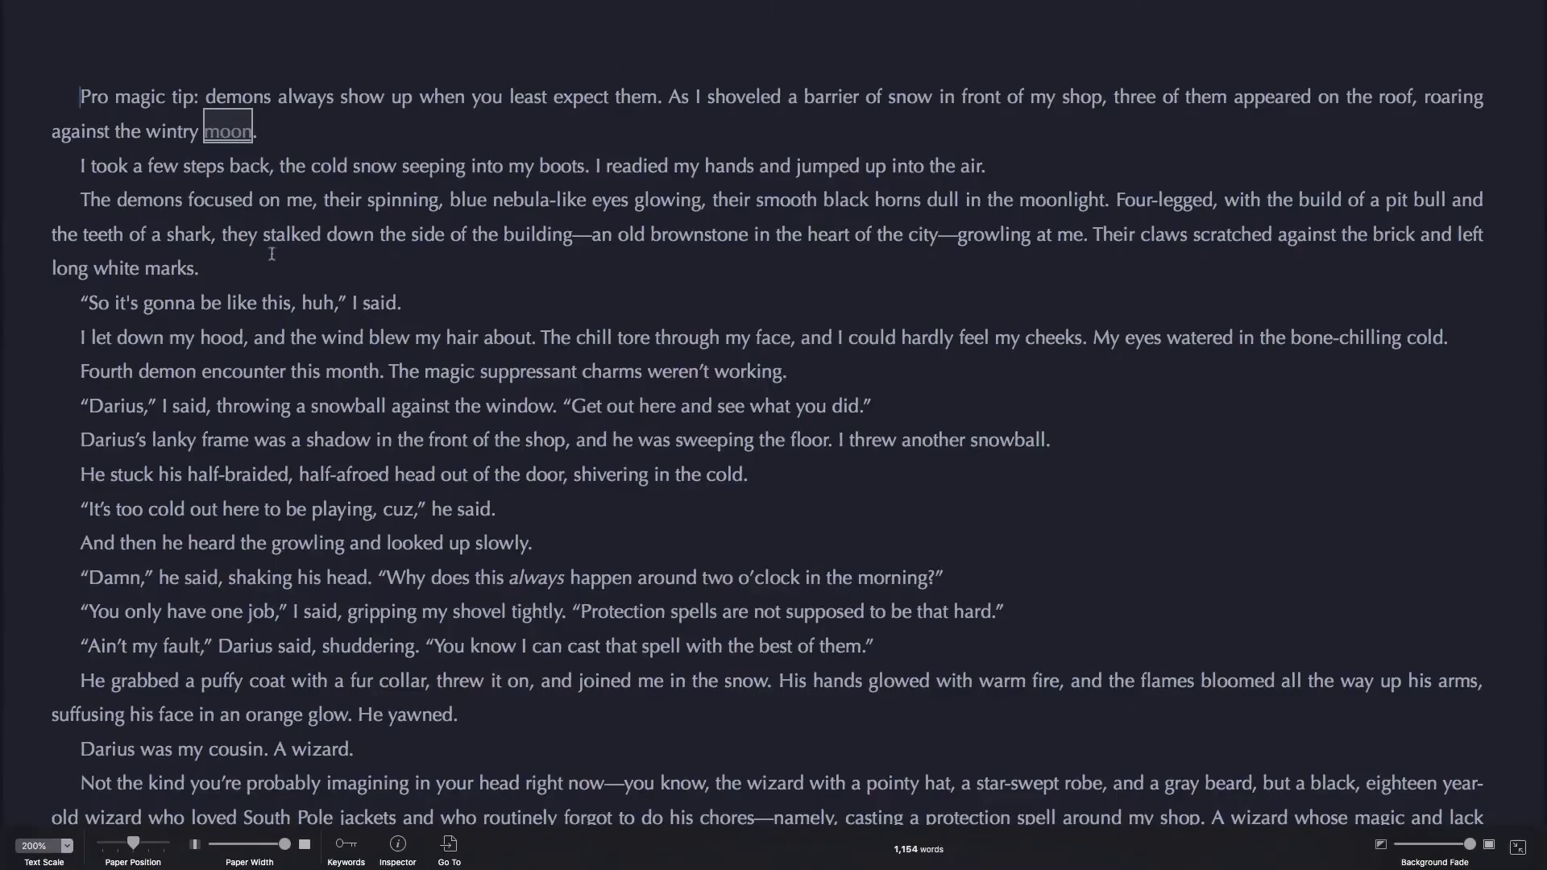
scroll(677, 441, "down", 3)
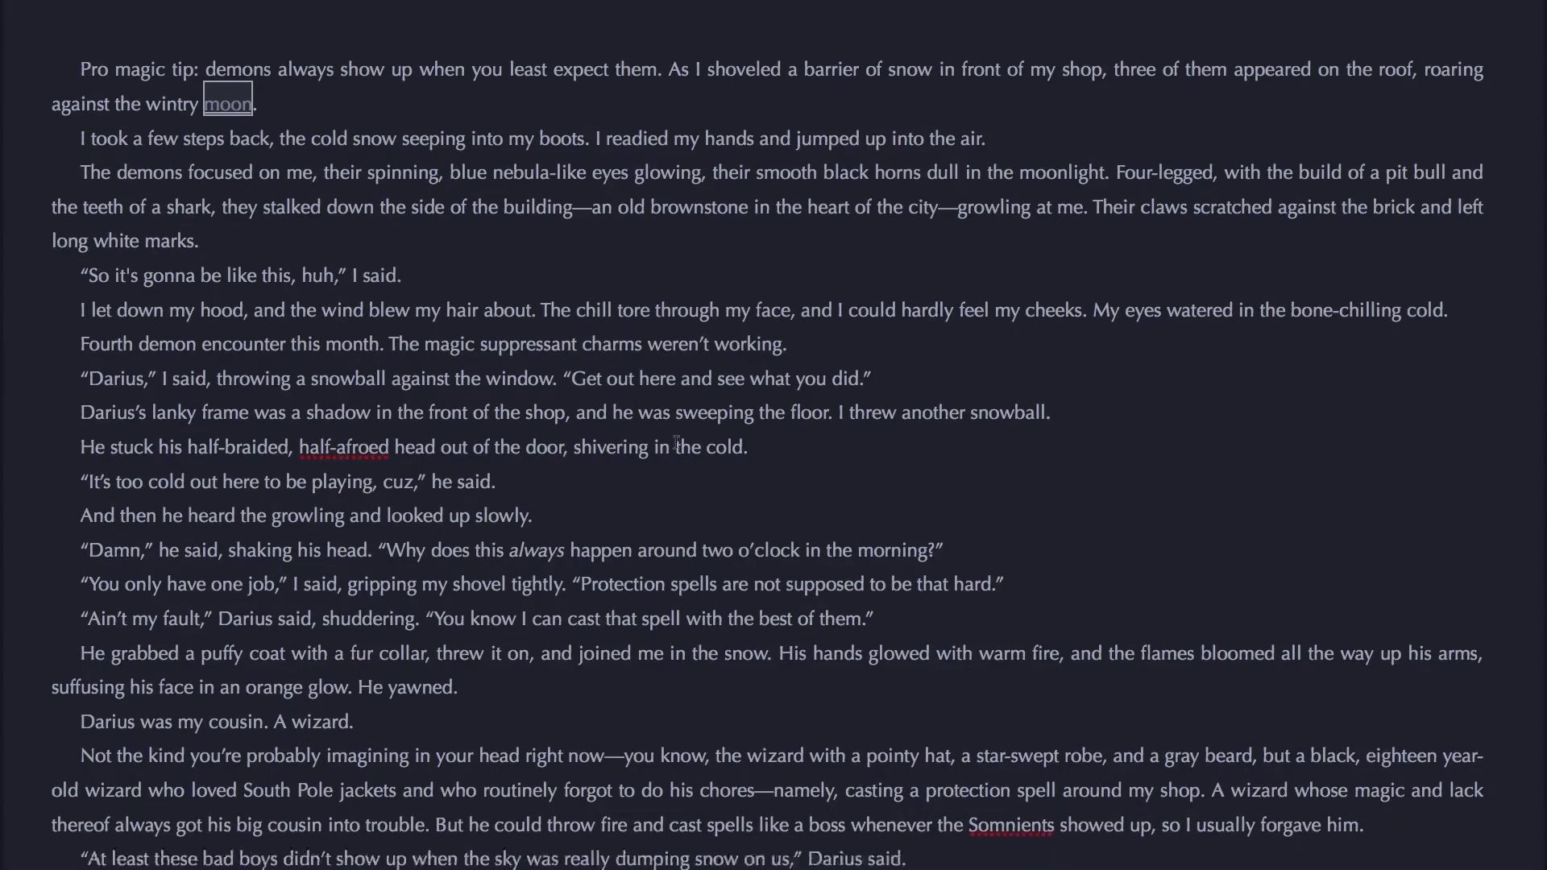
scroll(676, 442, "down", 12)
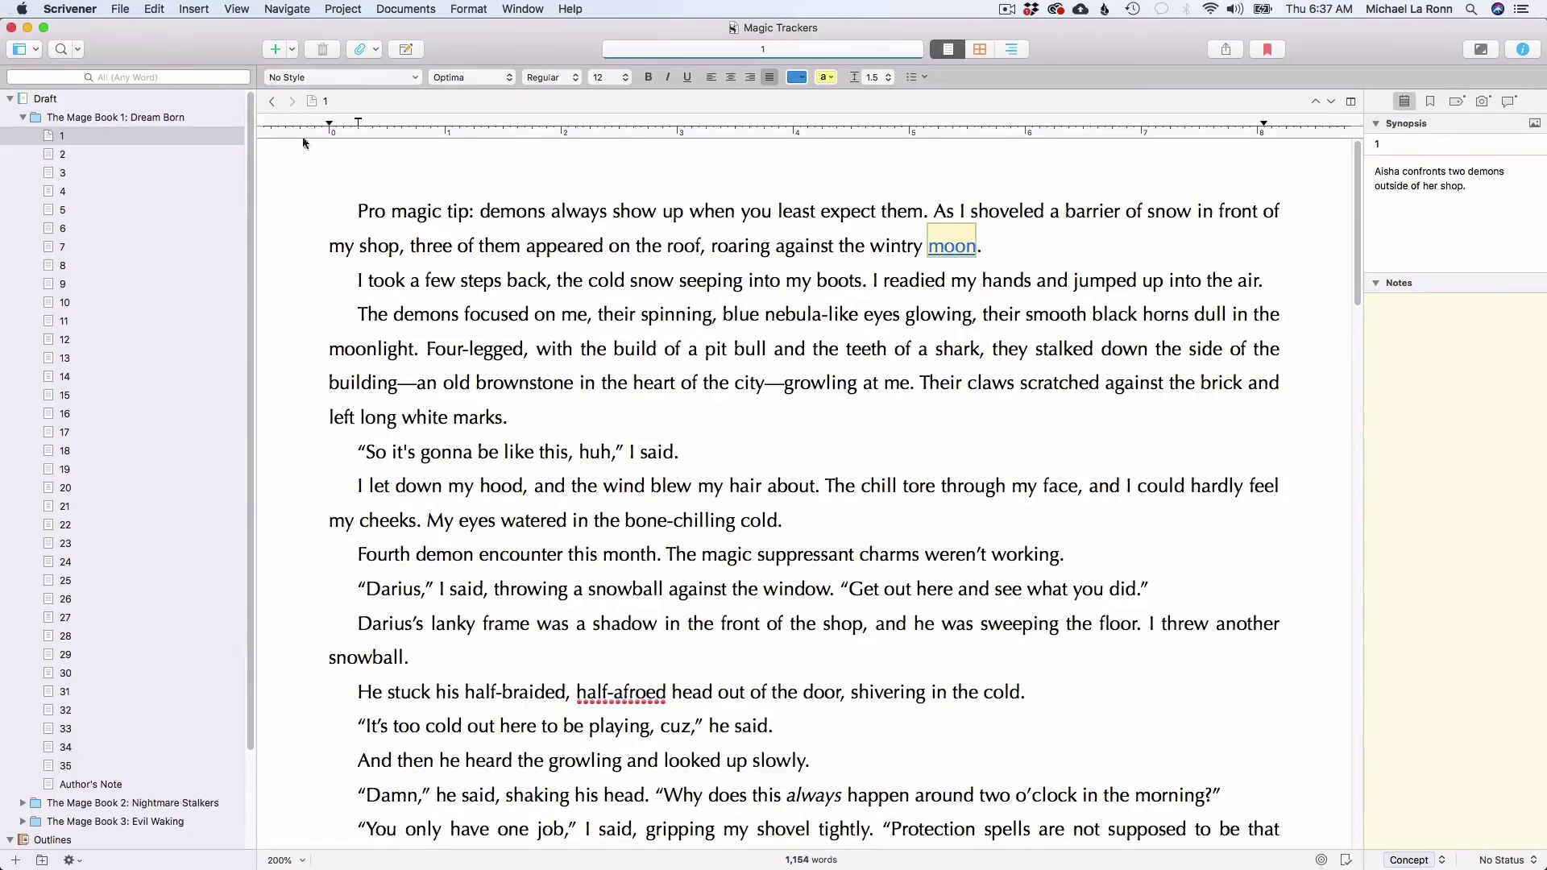
Select scene 1's first three paragraphs and have Scrivener read them aloud.
left_click(353, 213)
left_click_drag(536, 380, 549, 403)
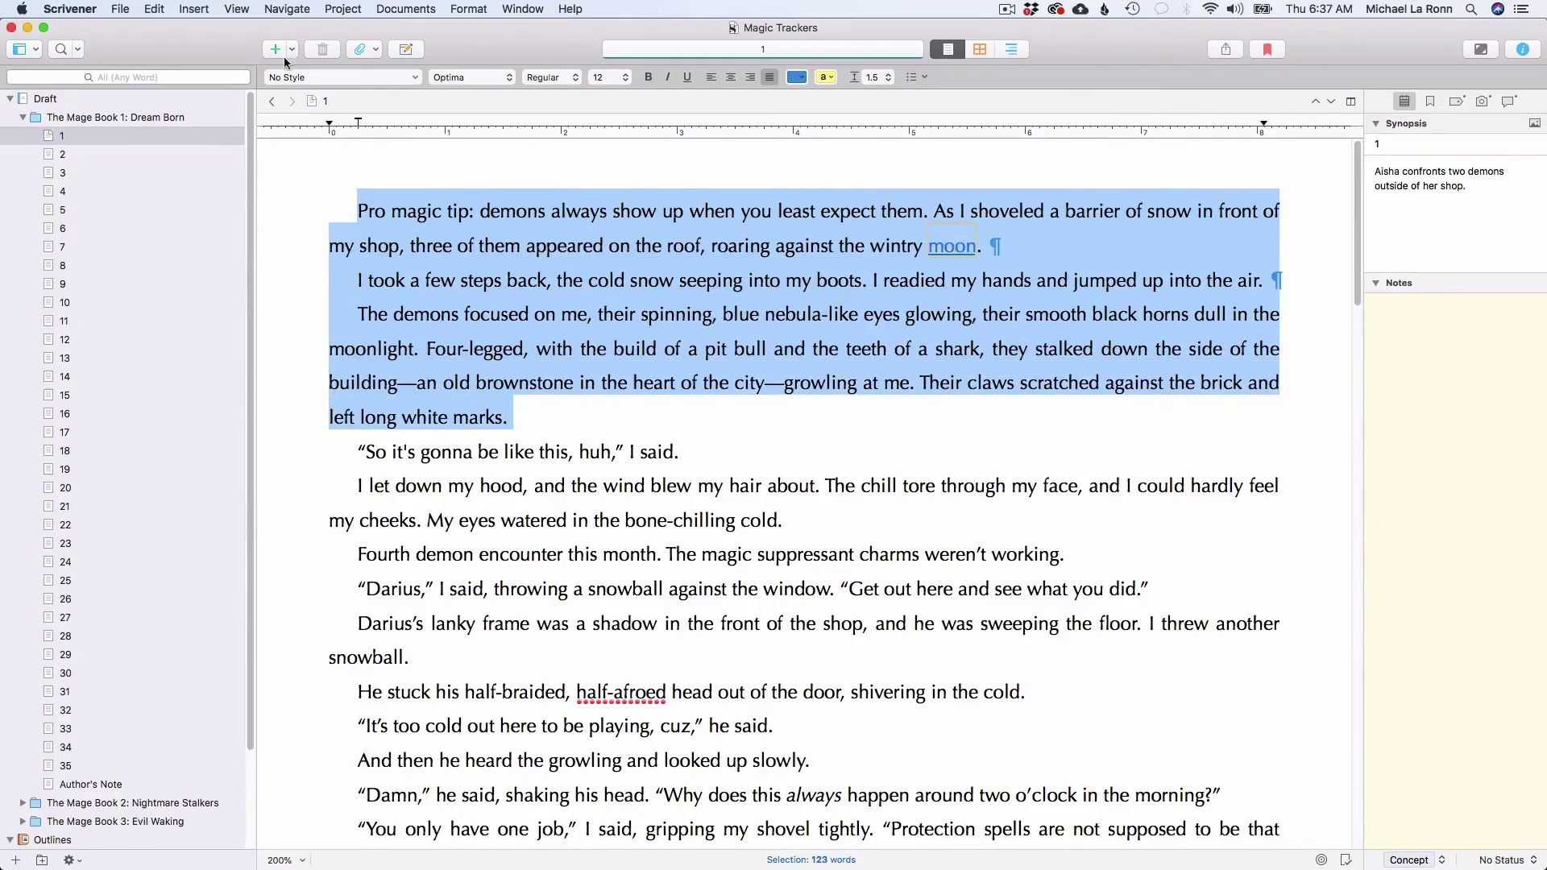
left_click(156, 9)
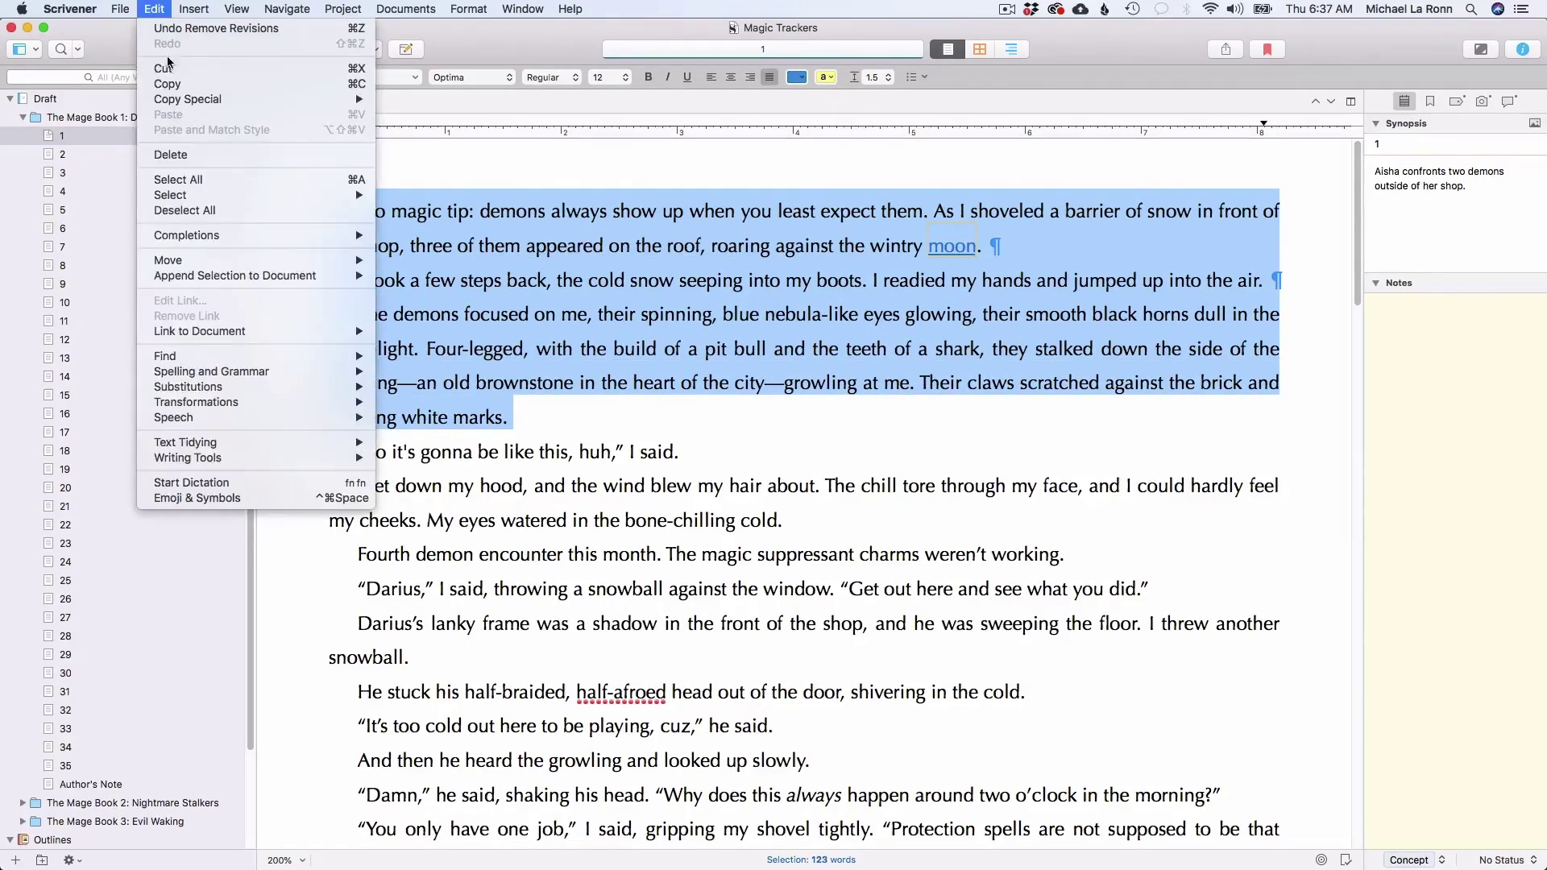
mouse_move(332, 419)
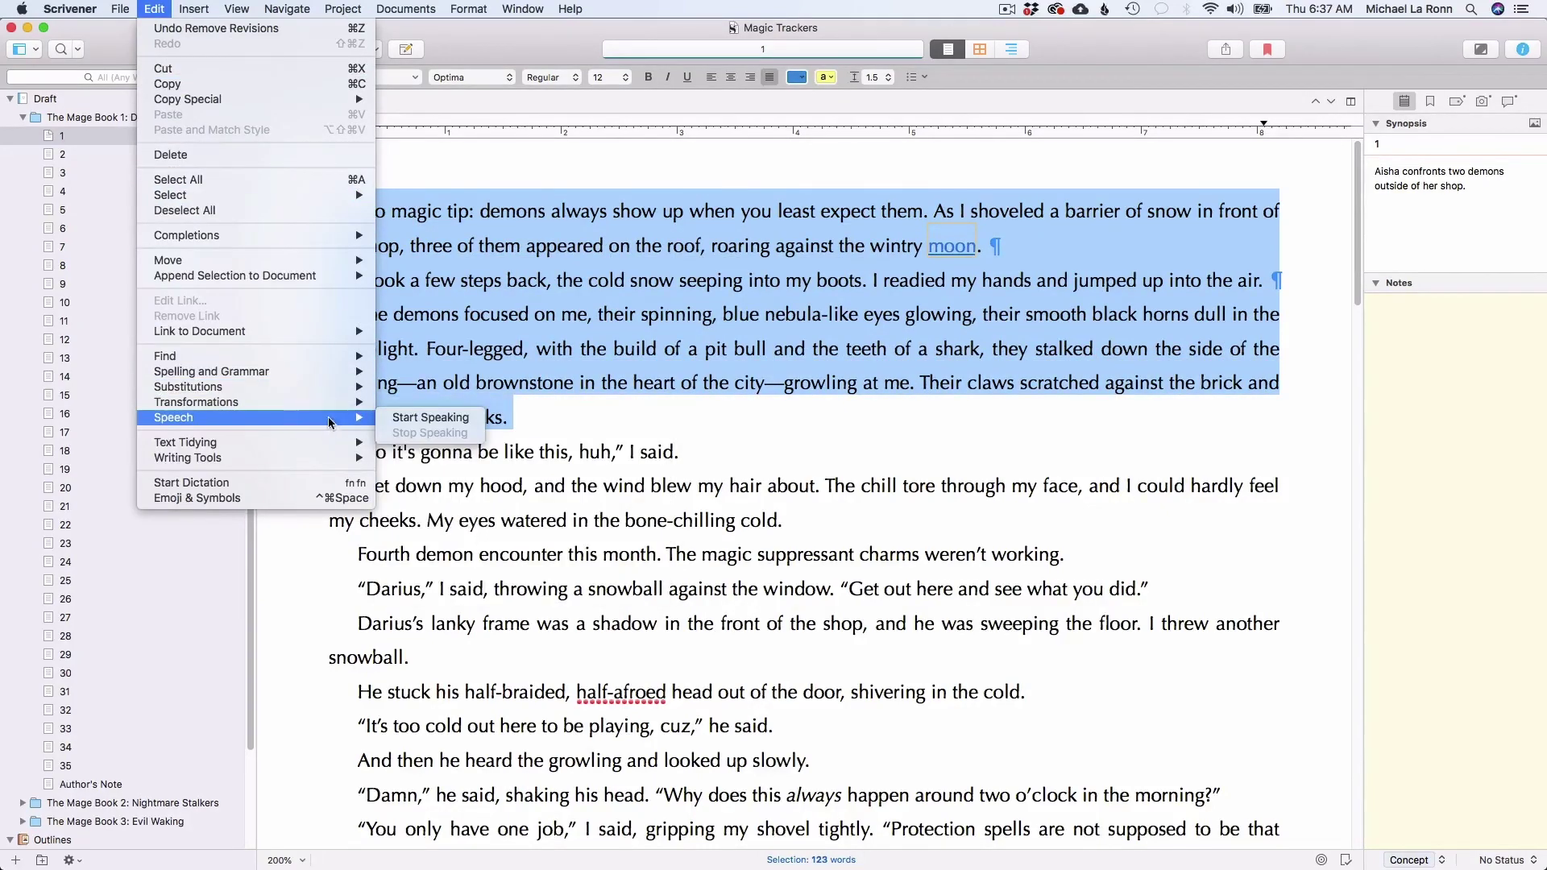
left_click(397, 418)
left_click(530, 416)
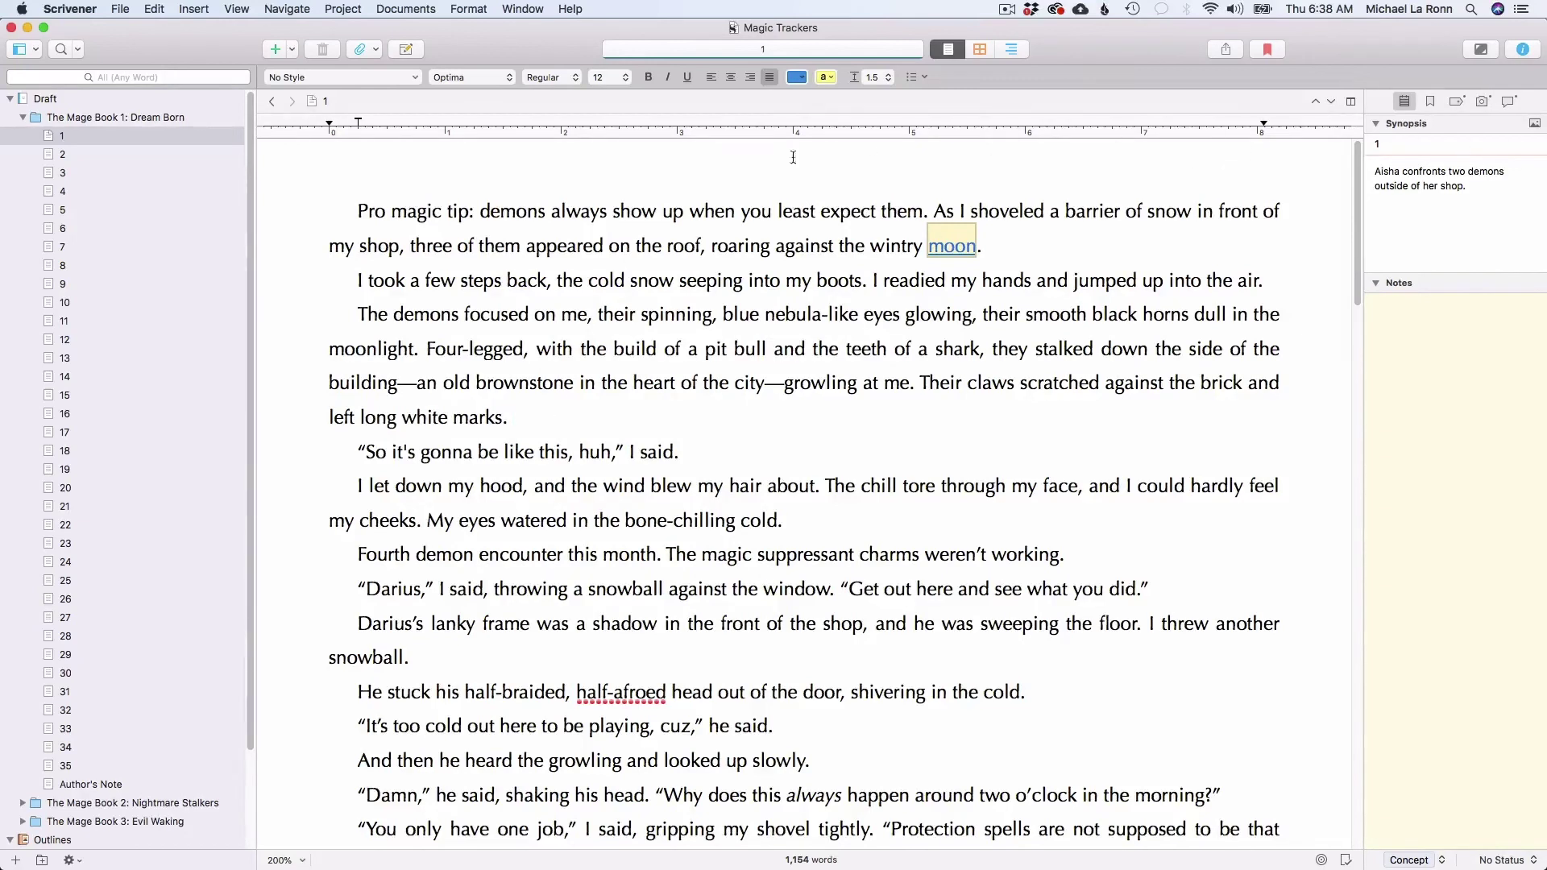
left_click(677, 266)
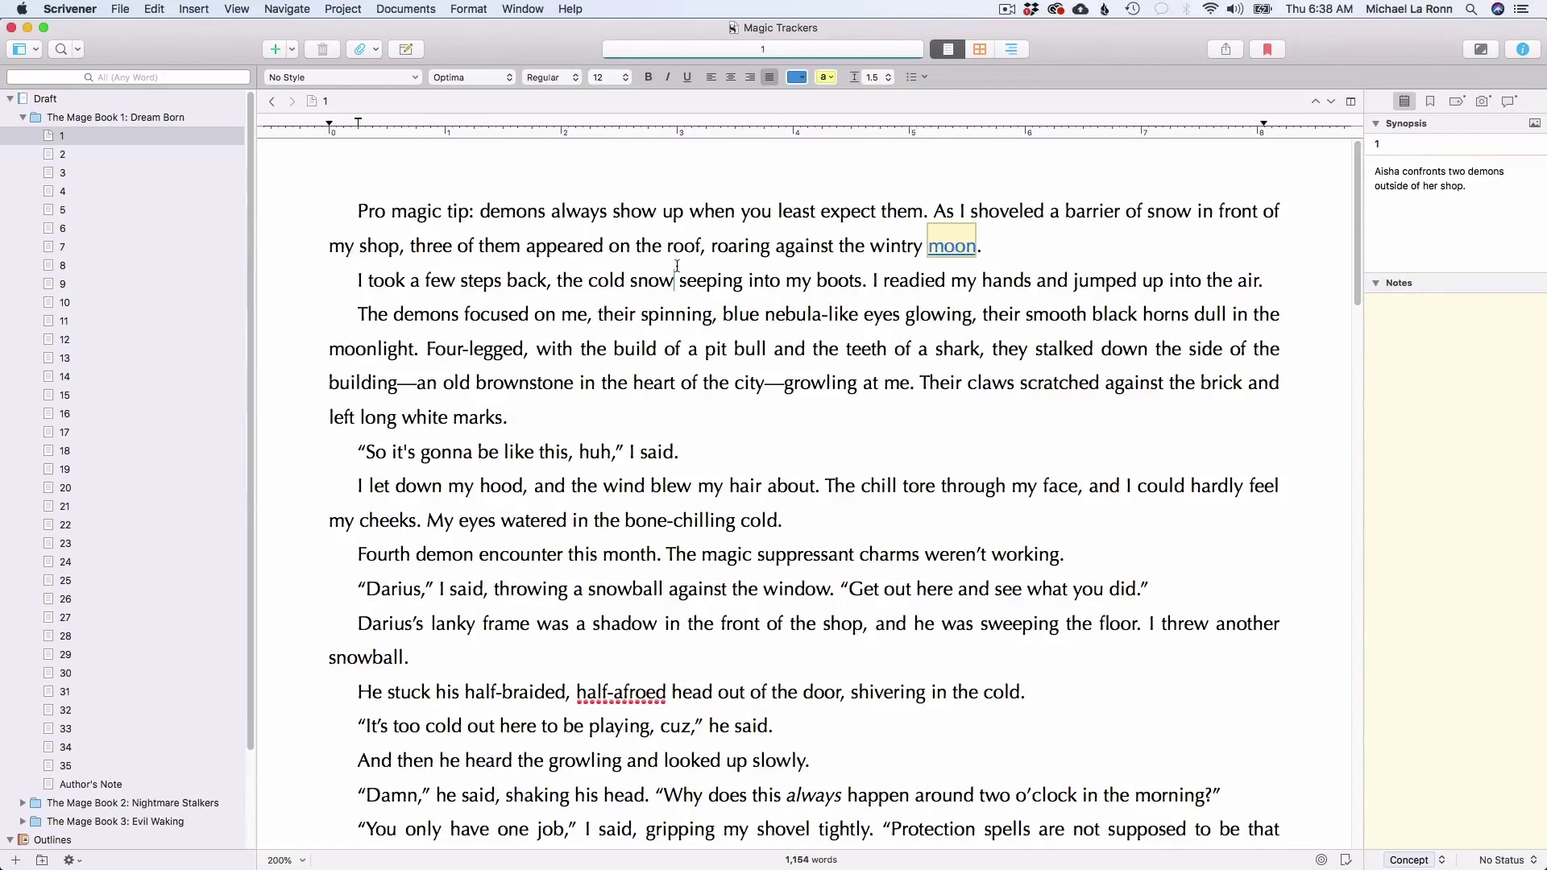